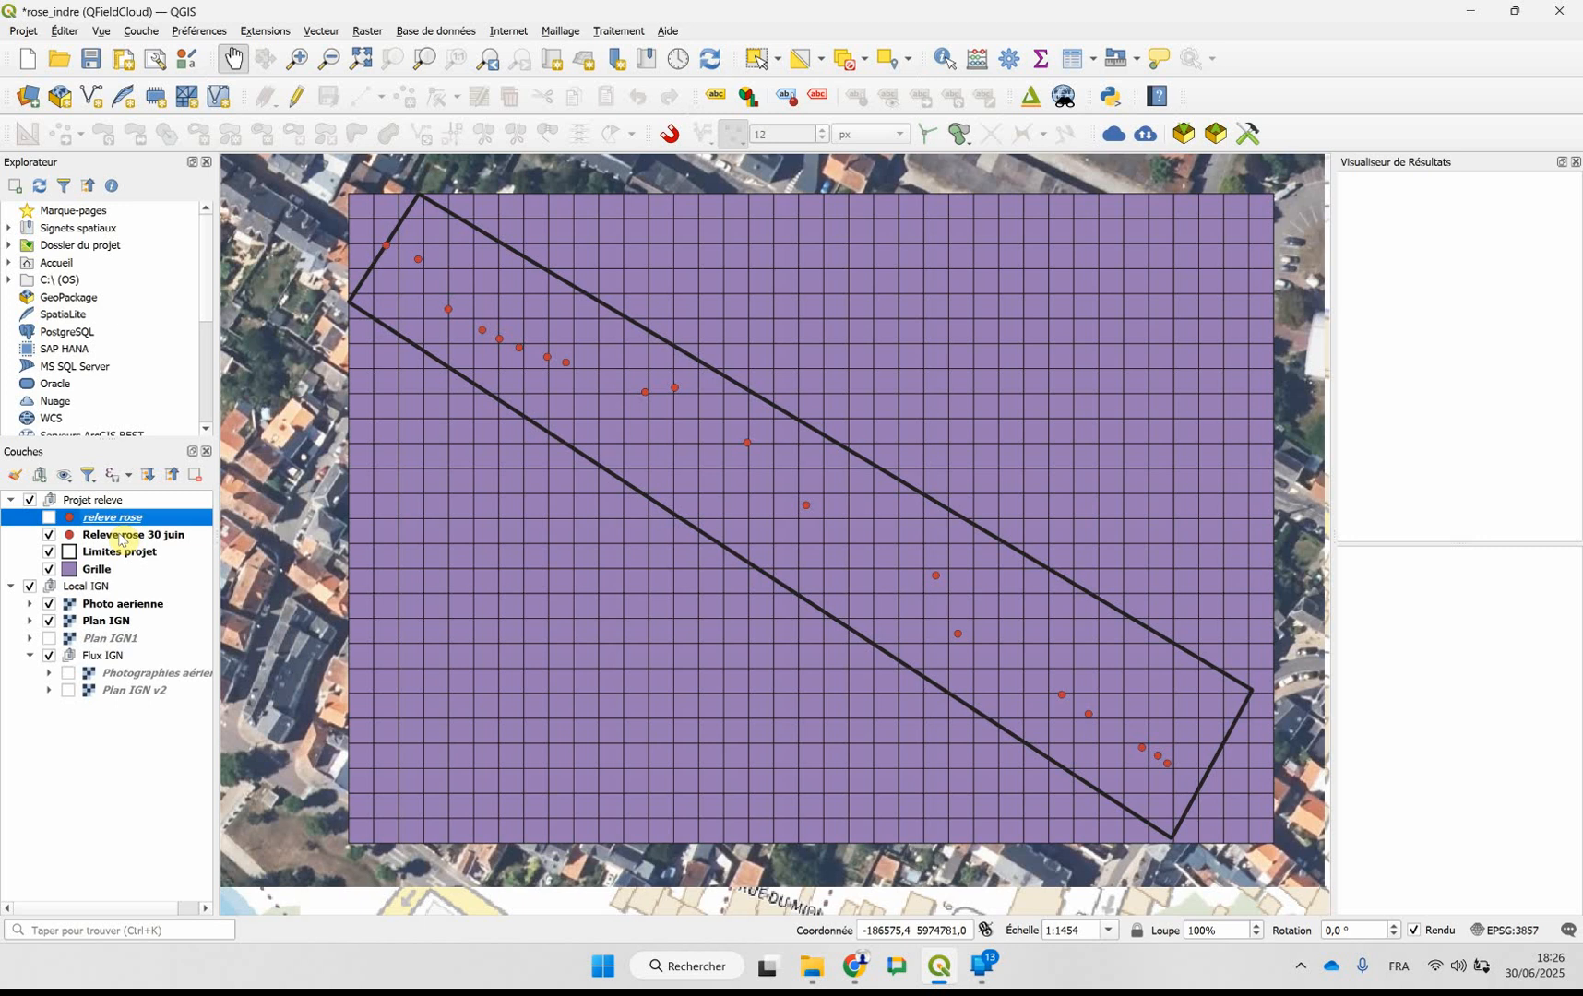
- Select by location the Grille cells that contain points of the Releve rose 30 juin layer, using only the "contient" predicate
{"action": "left_click", "coordinate": [121, 538]}
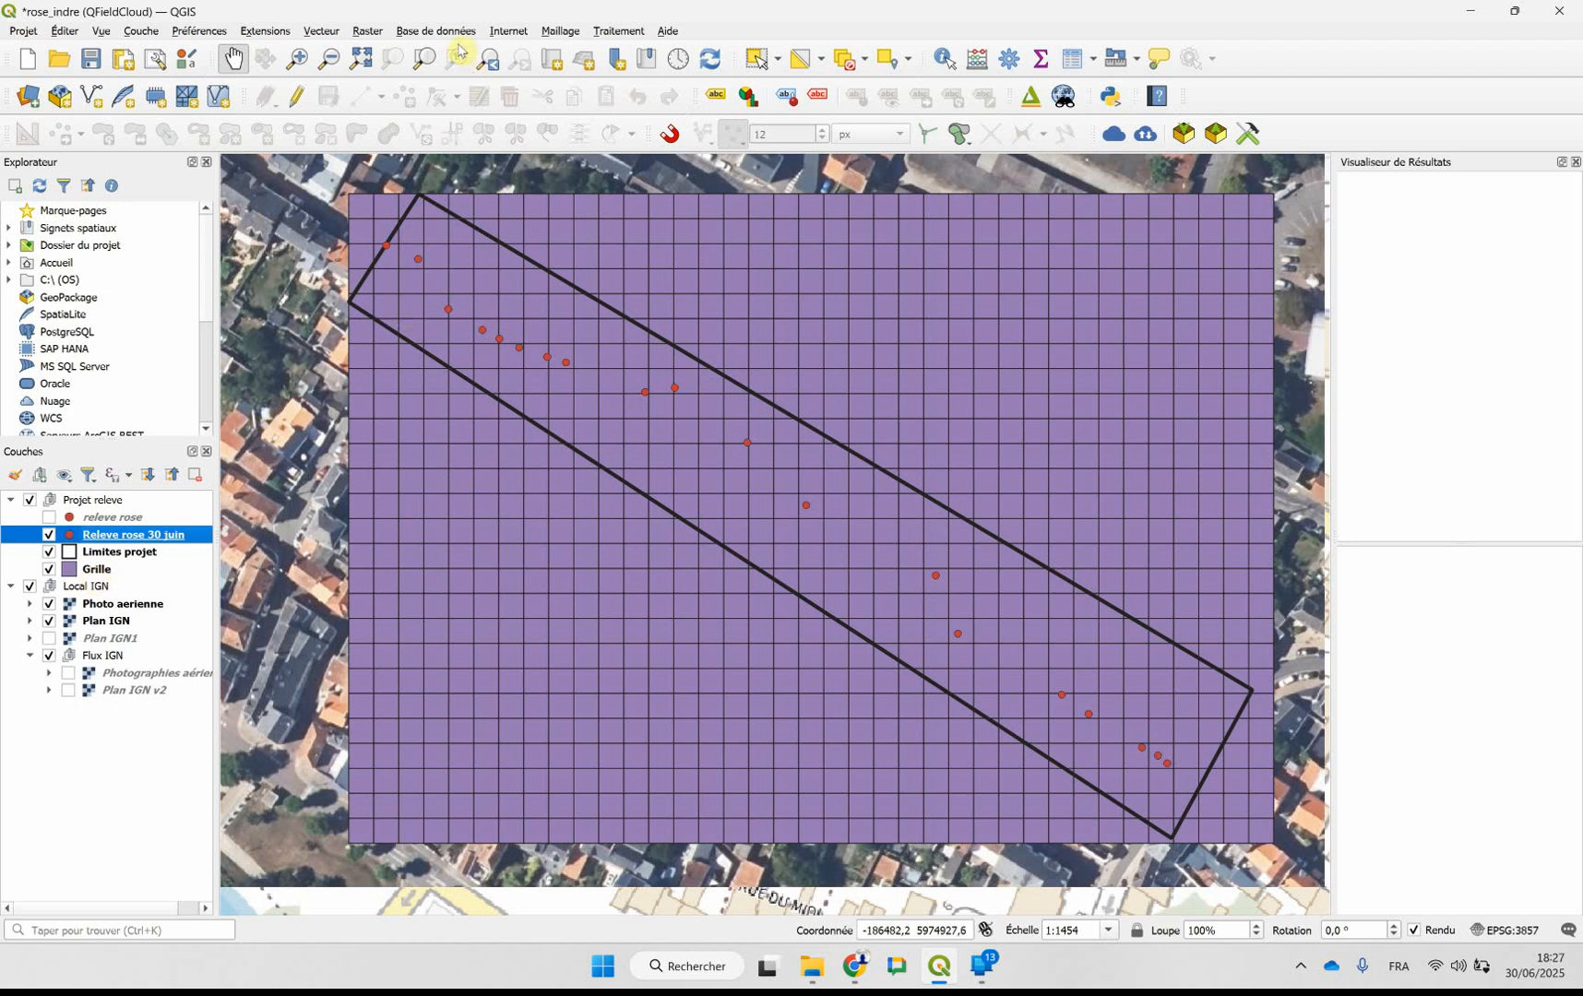
{"action": "left_click", "coordinate": [321, 32]}
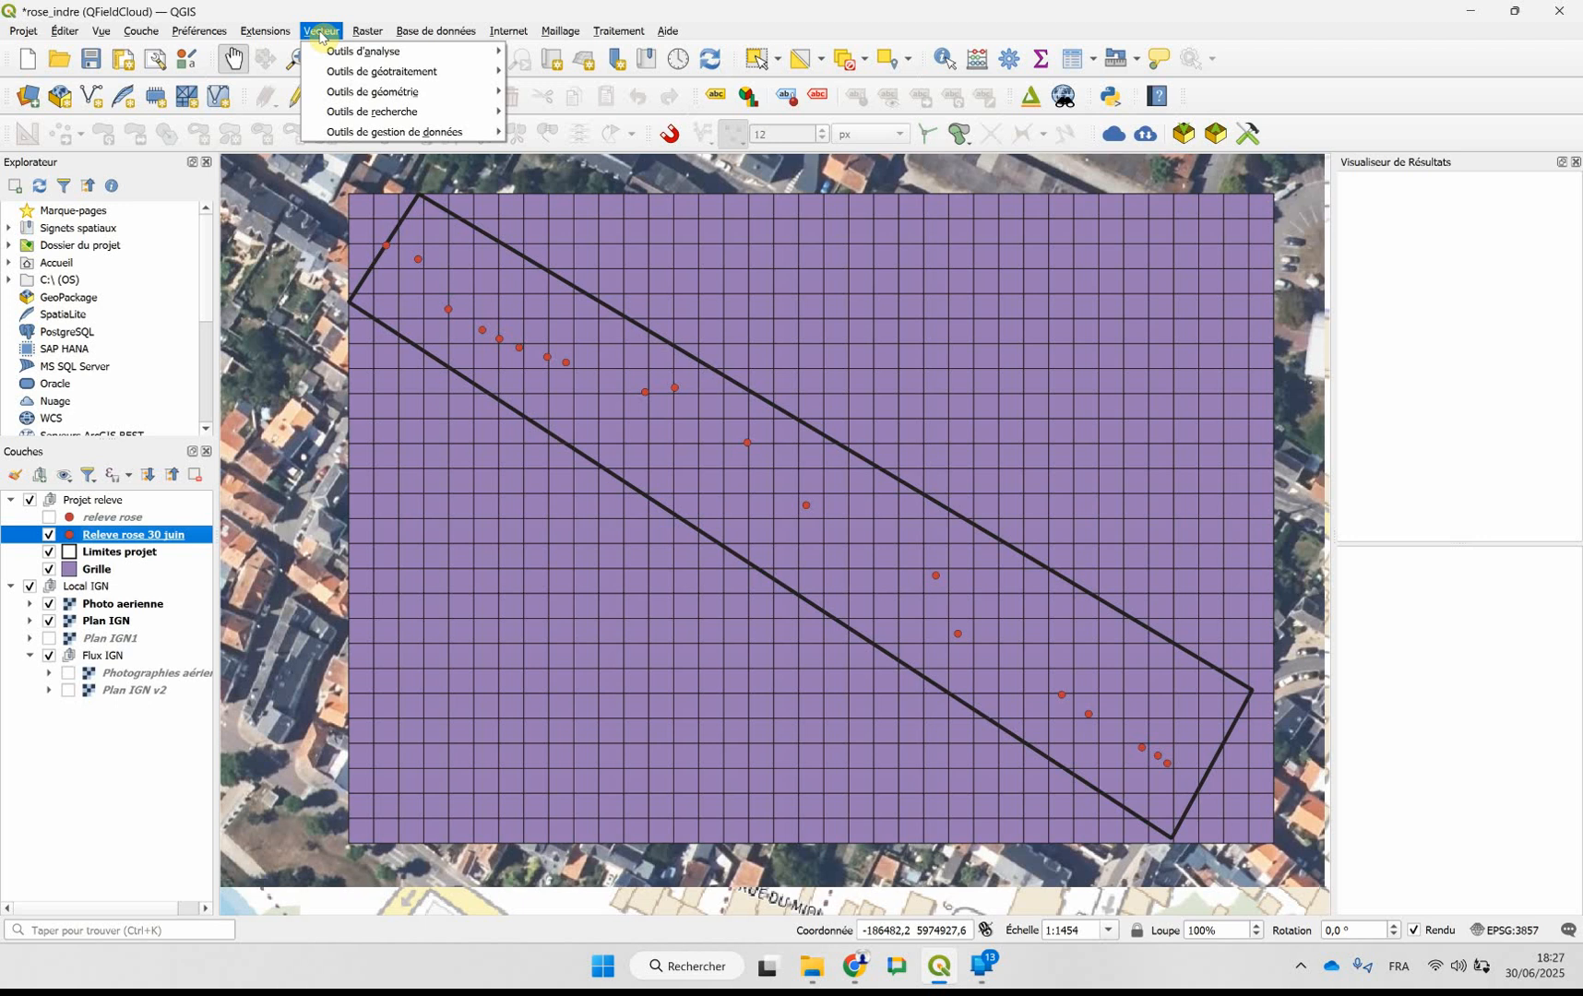
{"action": "mouse_move", "coordinate": [393, 116]}
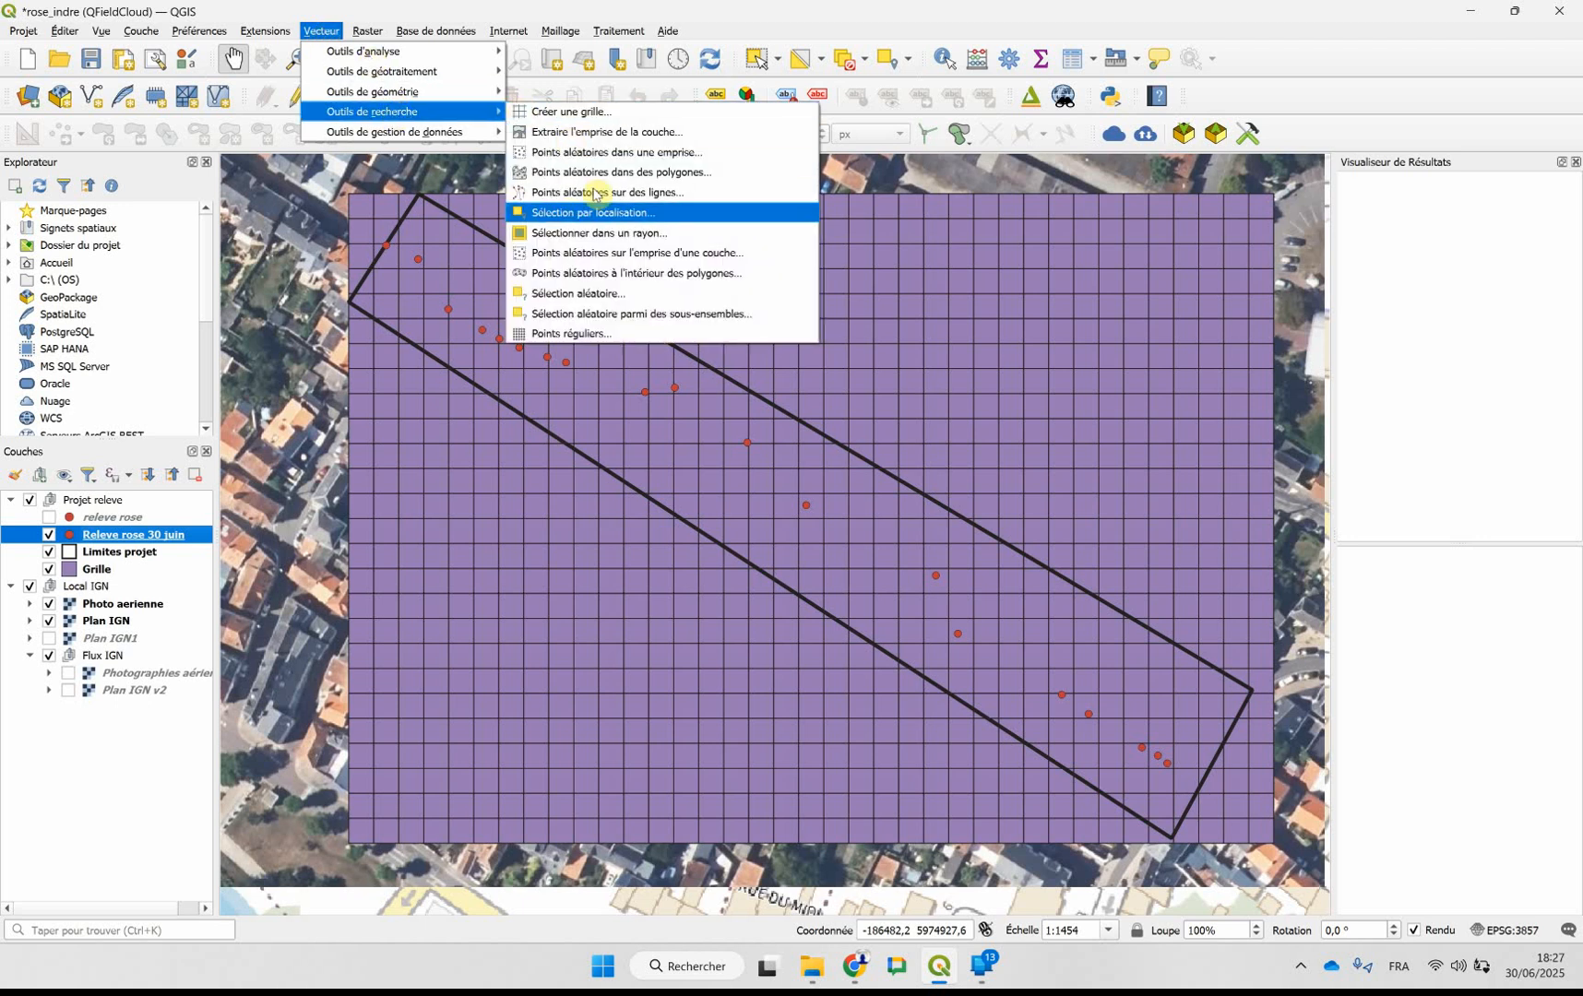
{"action": "left_click", "coordinate": [614, 213]}
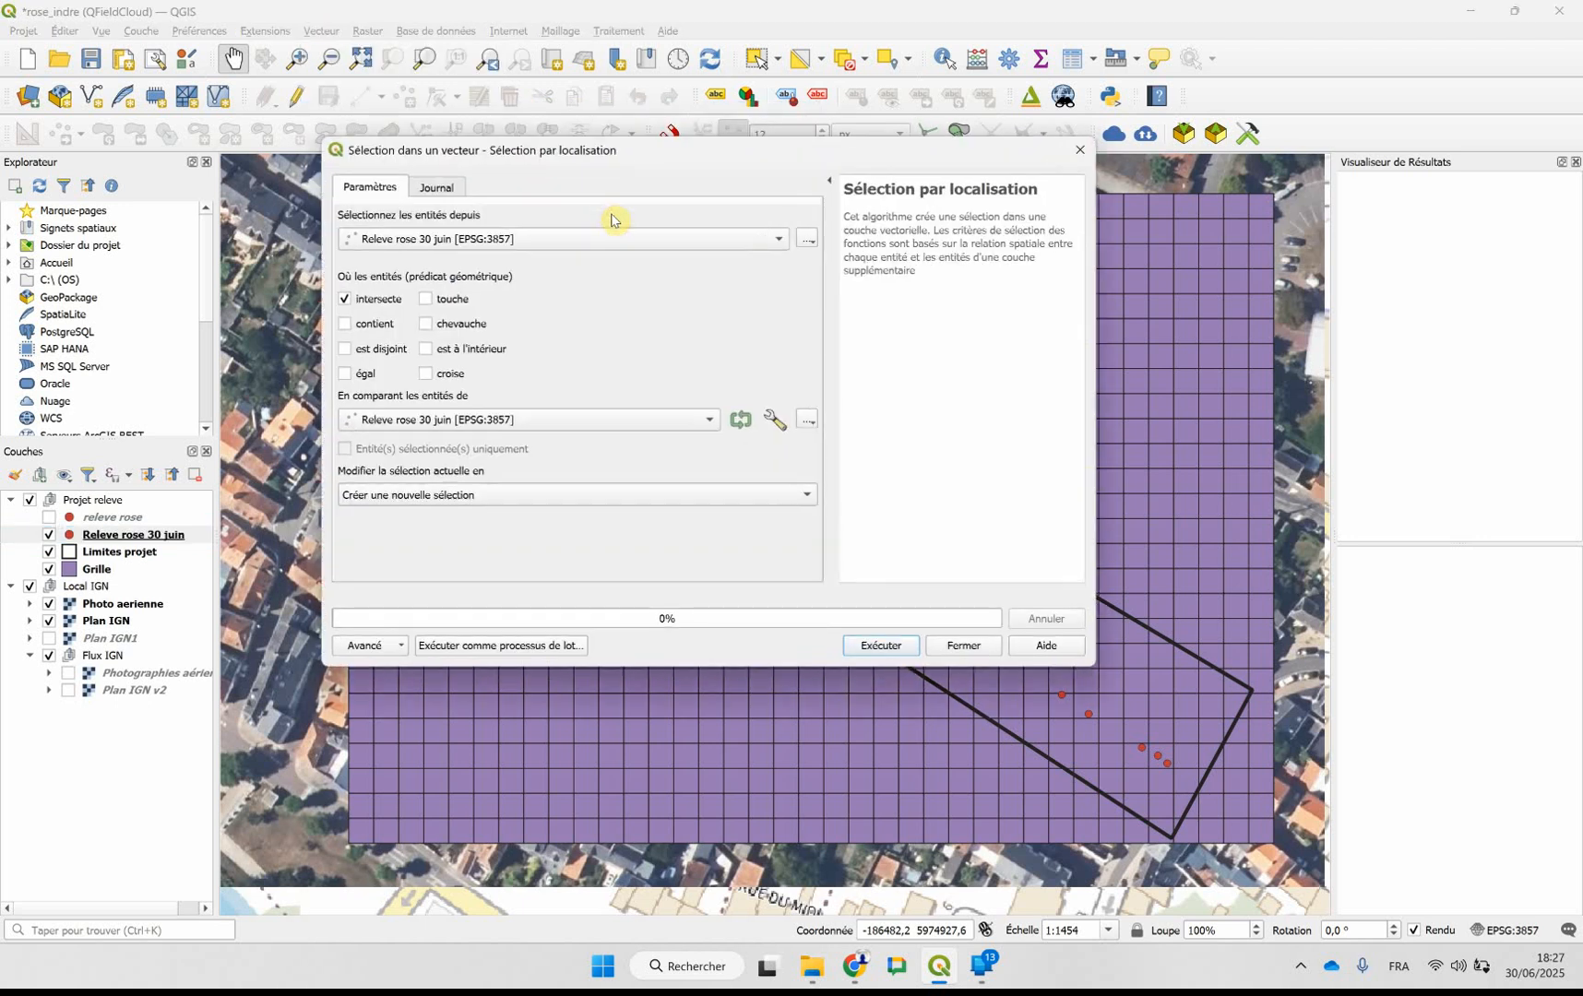
{"action": "left_click", "coordinate": [449, 237]}
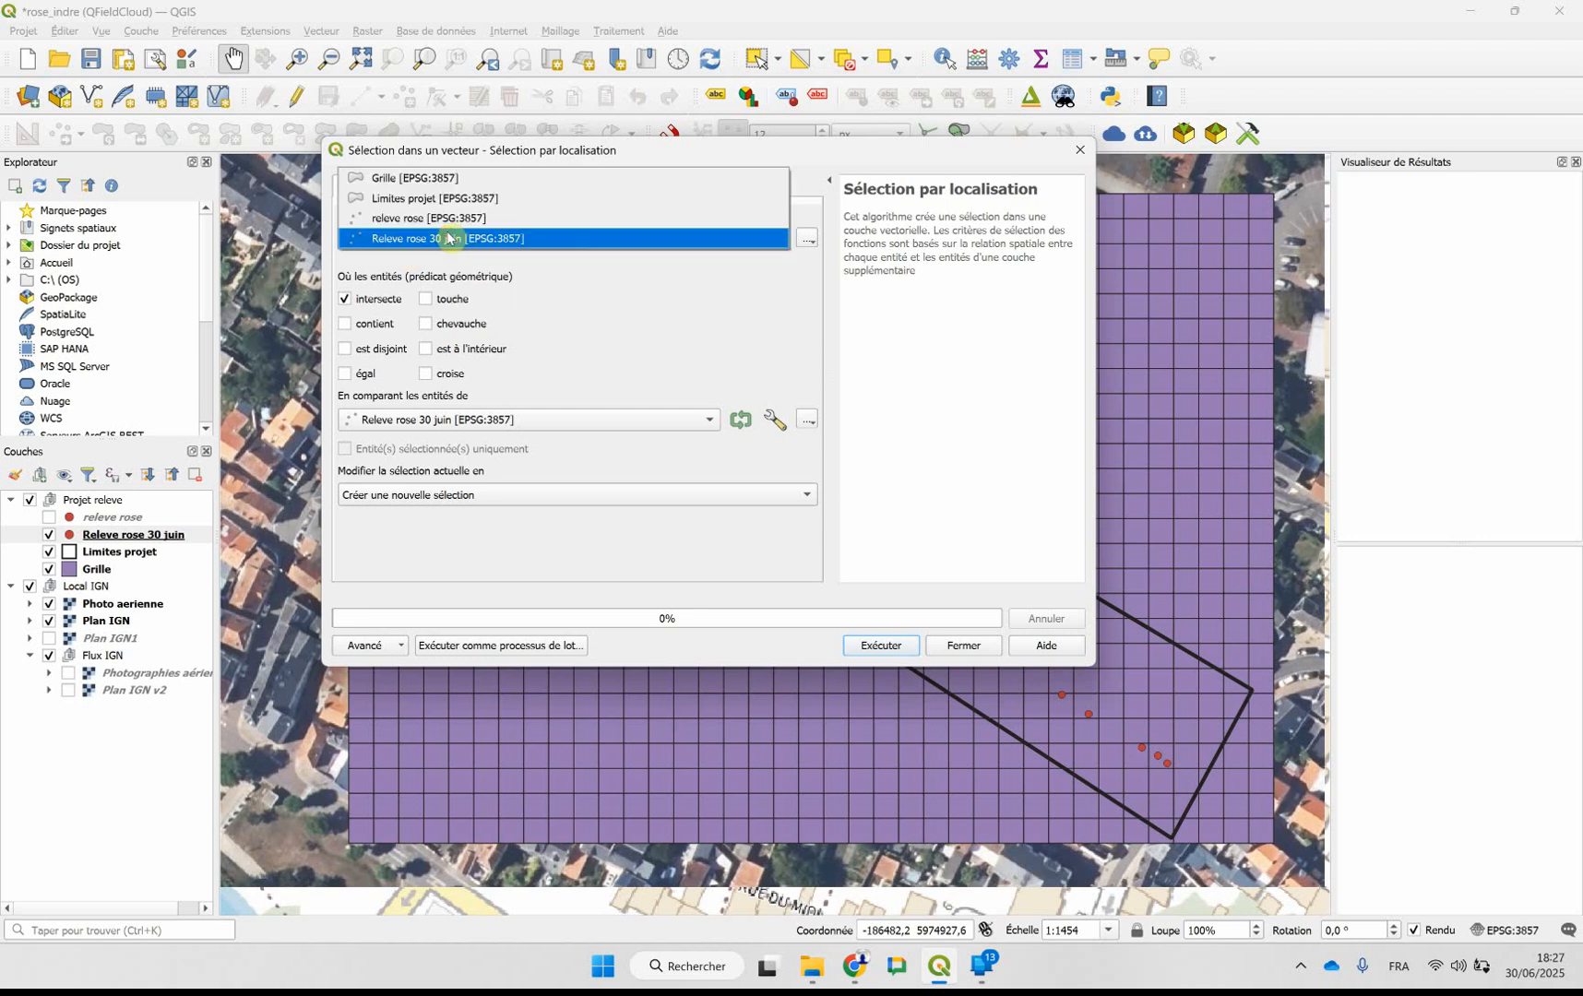
{"action": "left_click", "coordinate": [446, 184]}
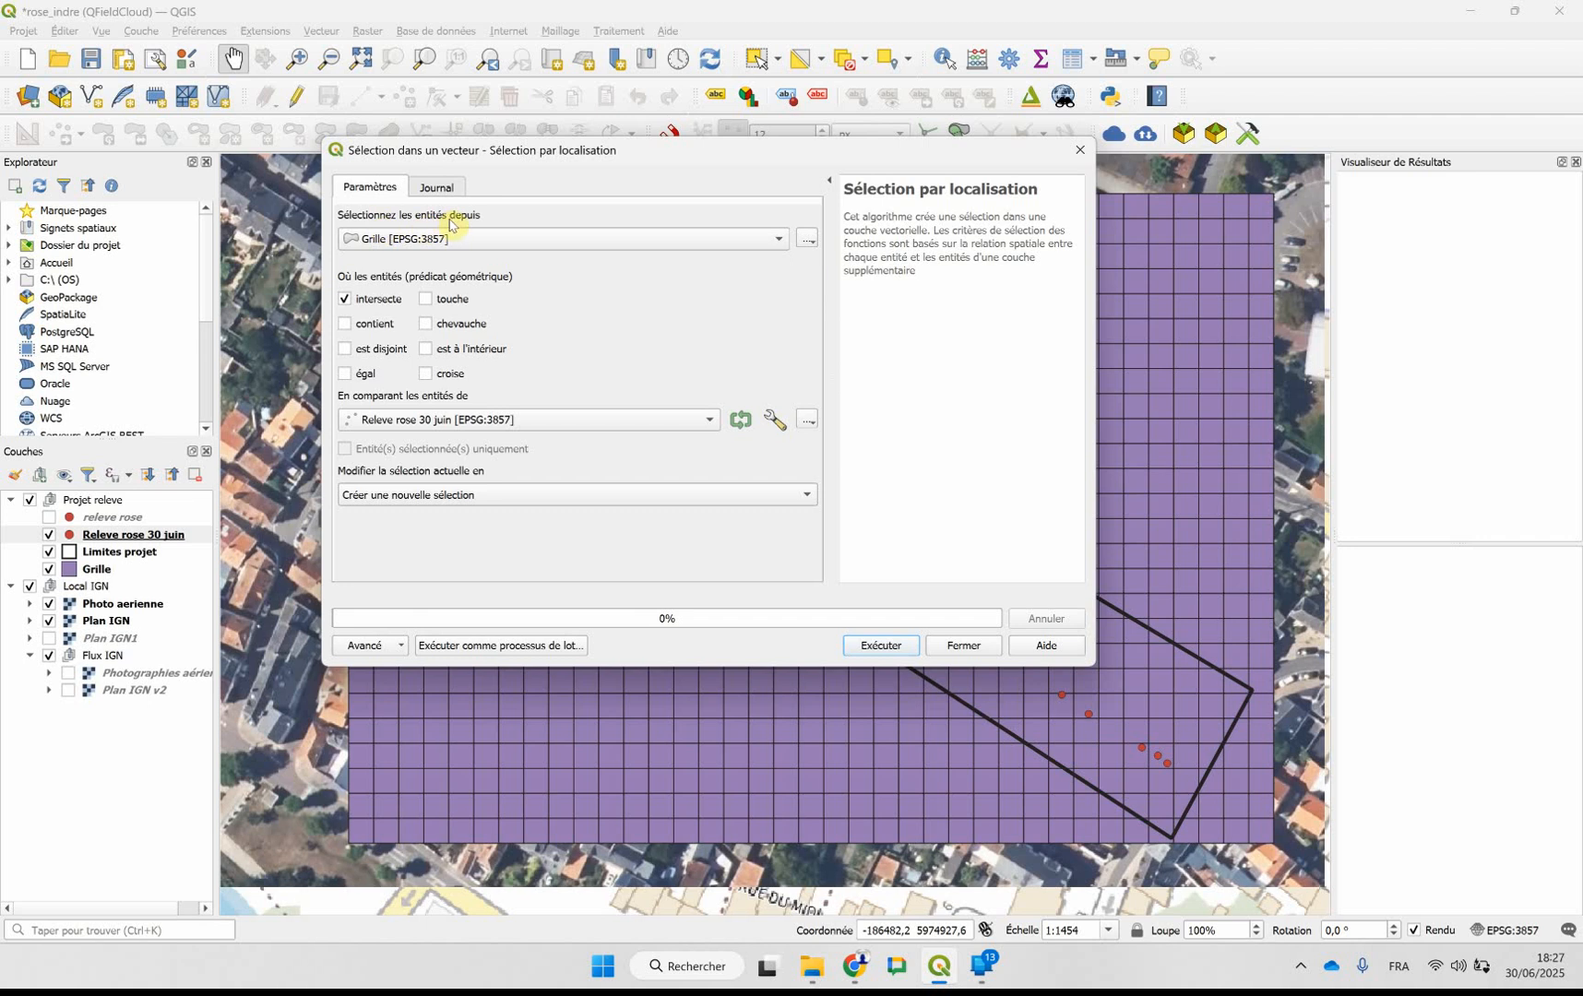
{"action": "left_click", "coordinate": [400, 422]}
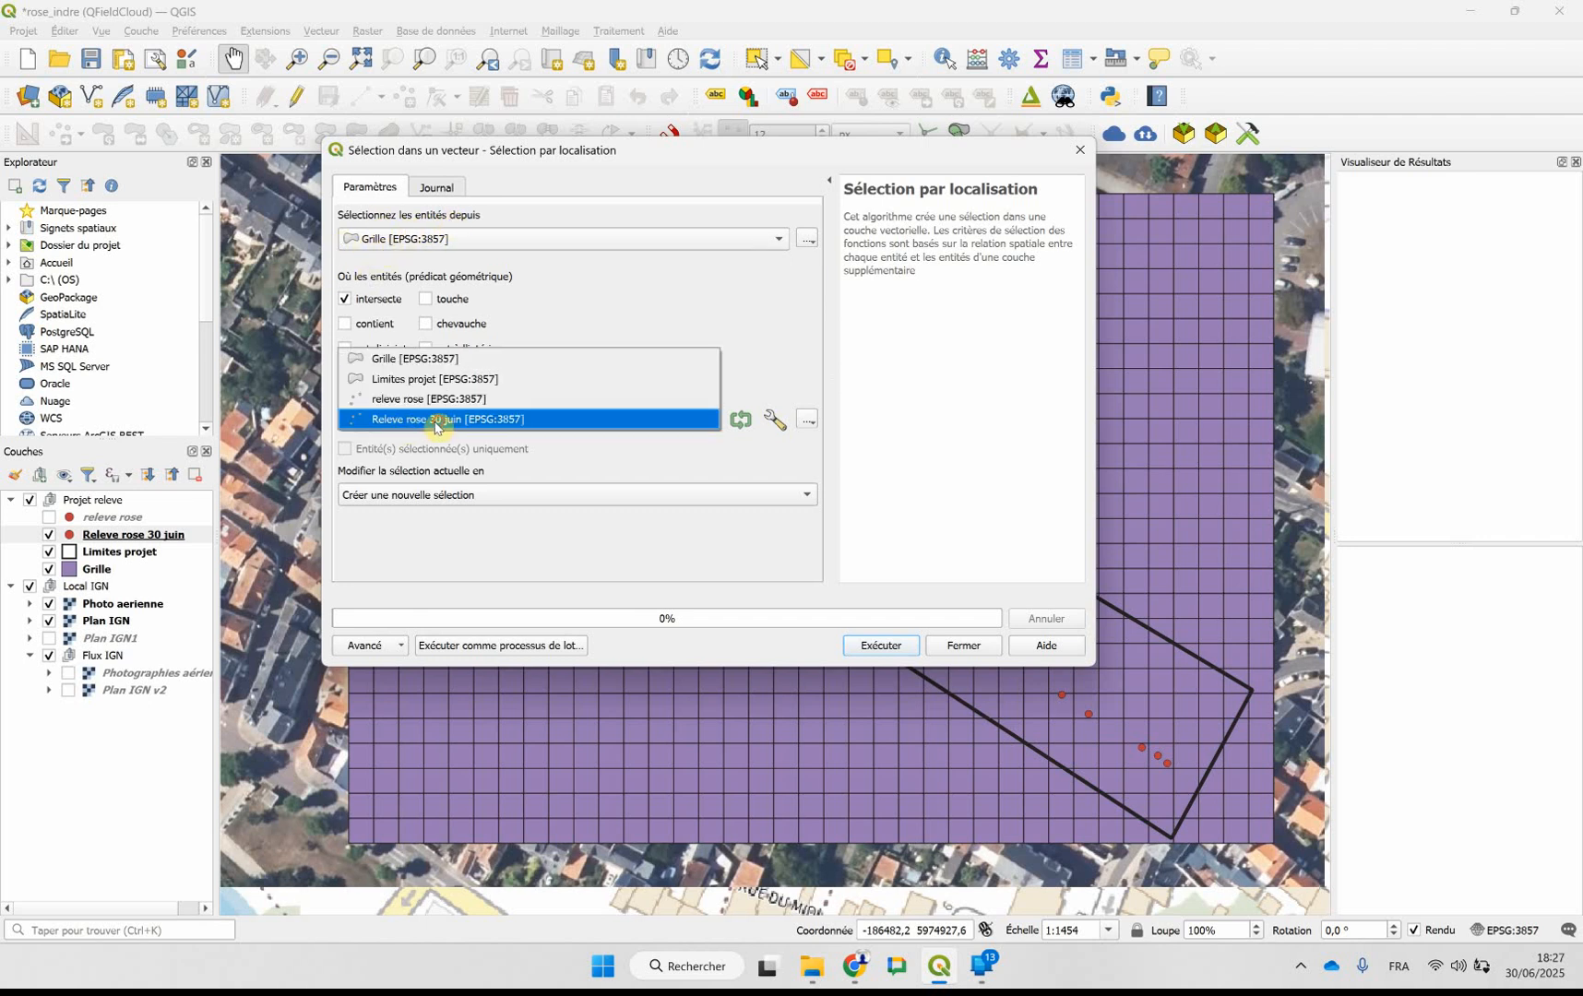
{"action": "left_click", "coordinate": [400, 422]}
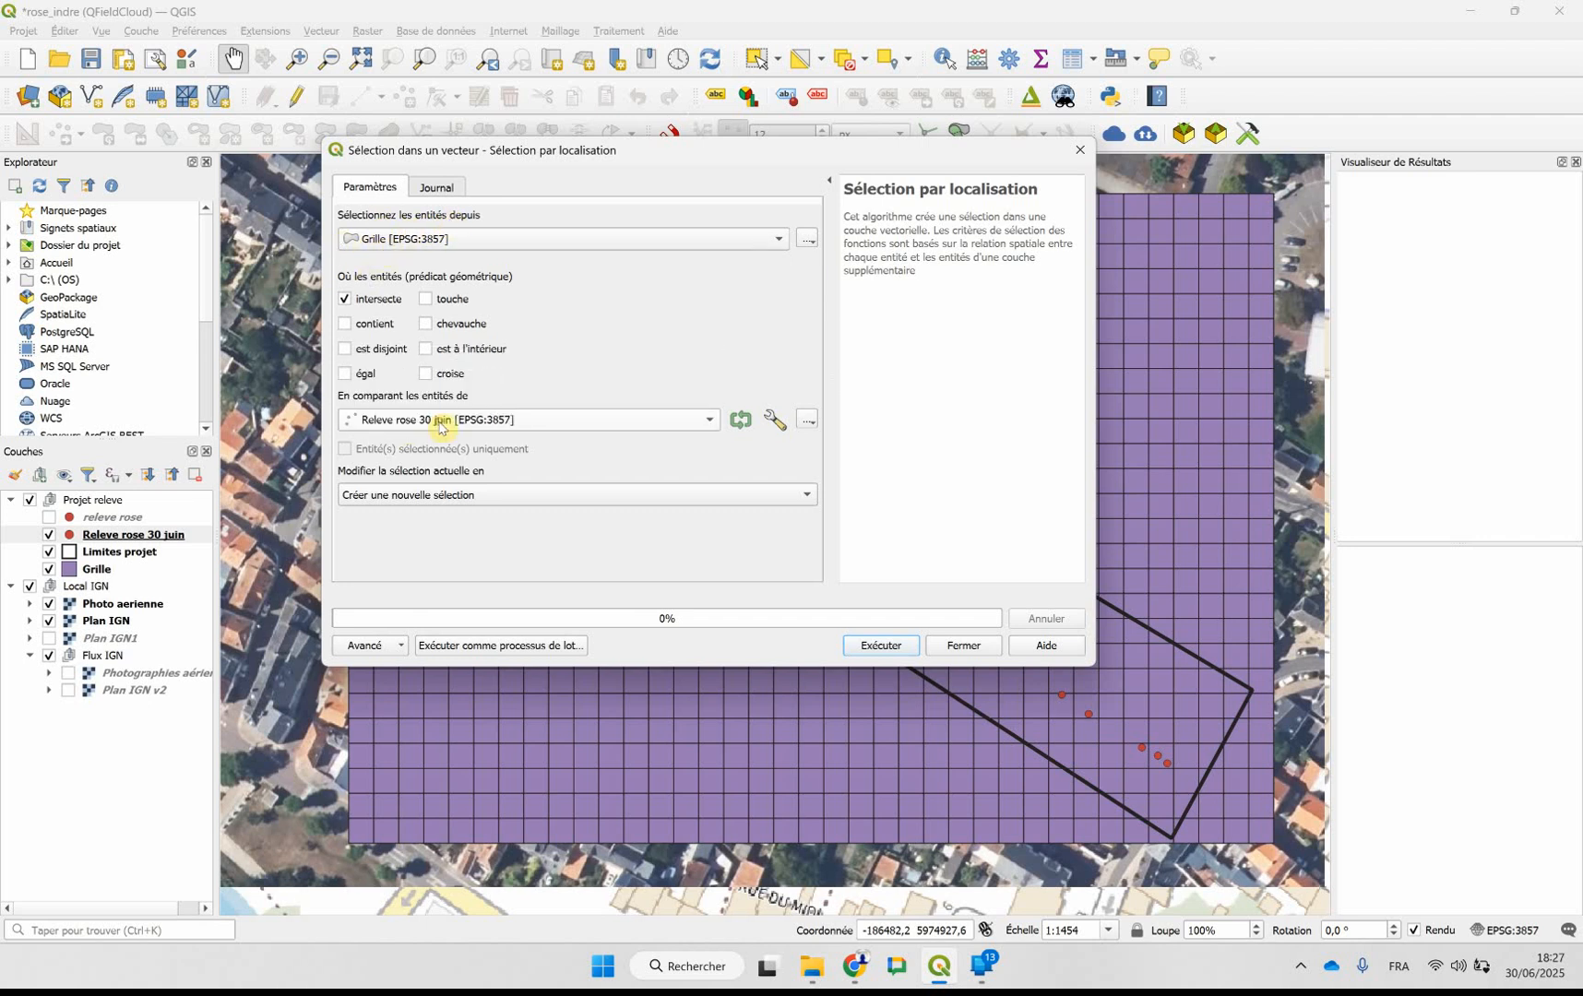
{"action": "left_click", "coordinate": [346, 300]}
{"action": "left_click", "coordinate": [346, 324]}
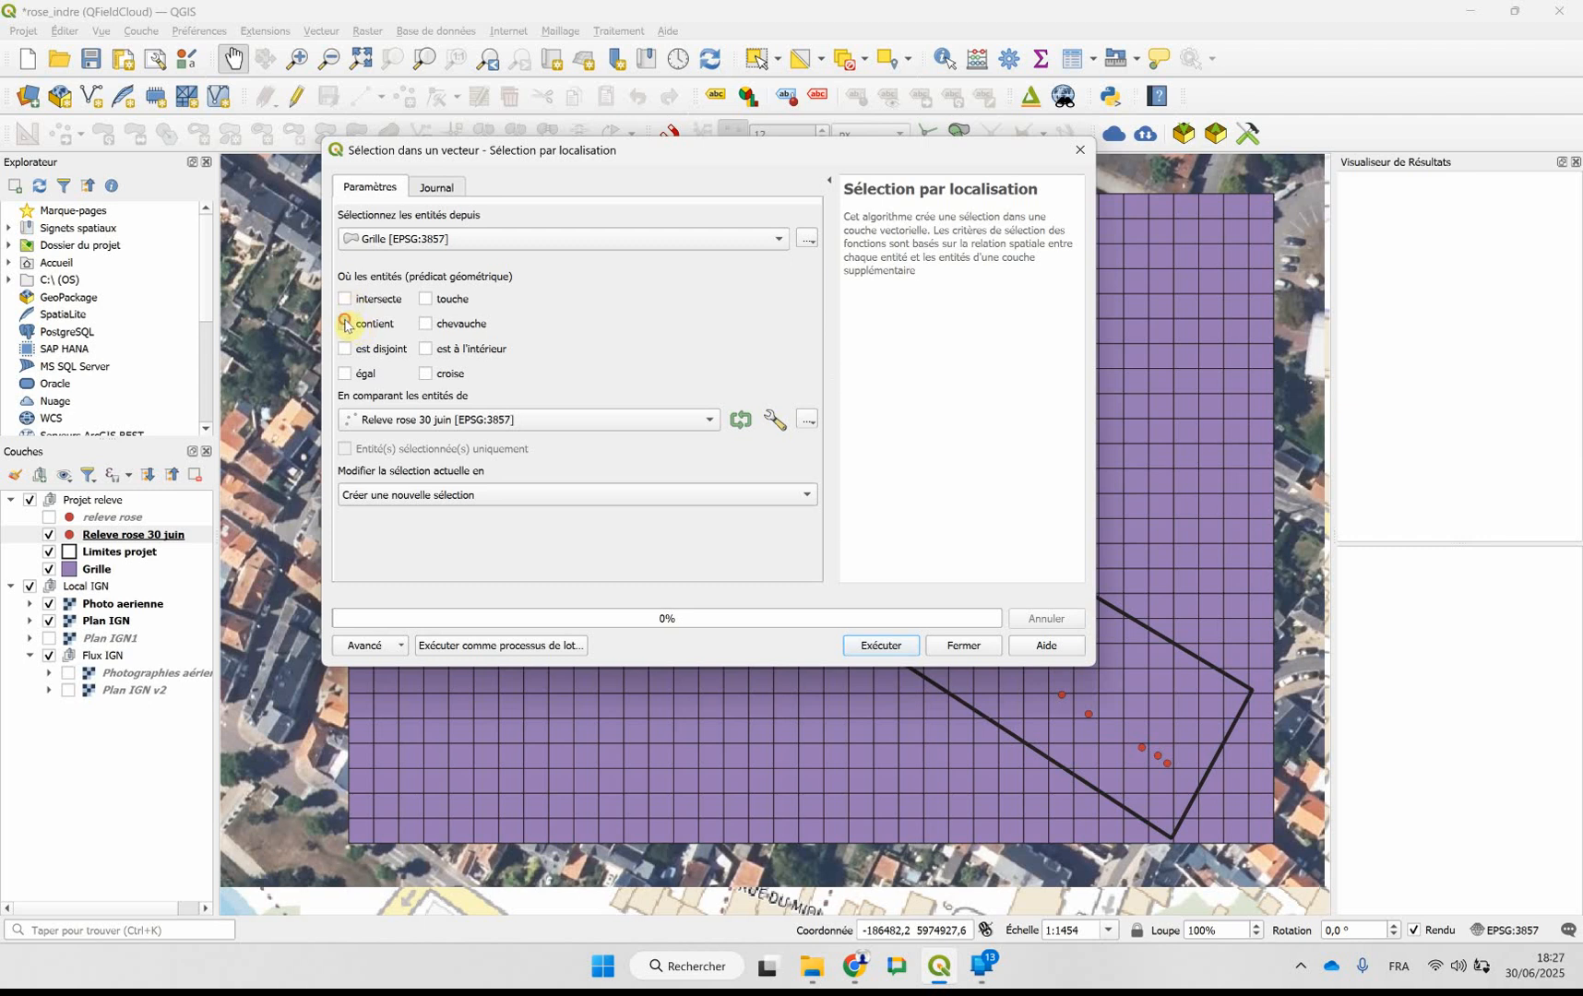
{"action": "left_click", "coordinate": [899, 647]}
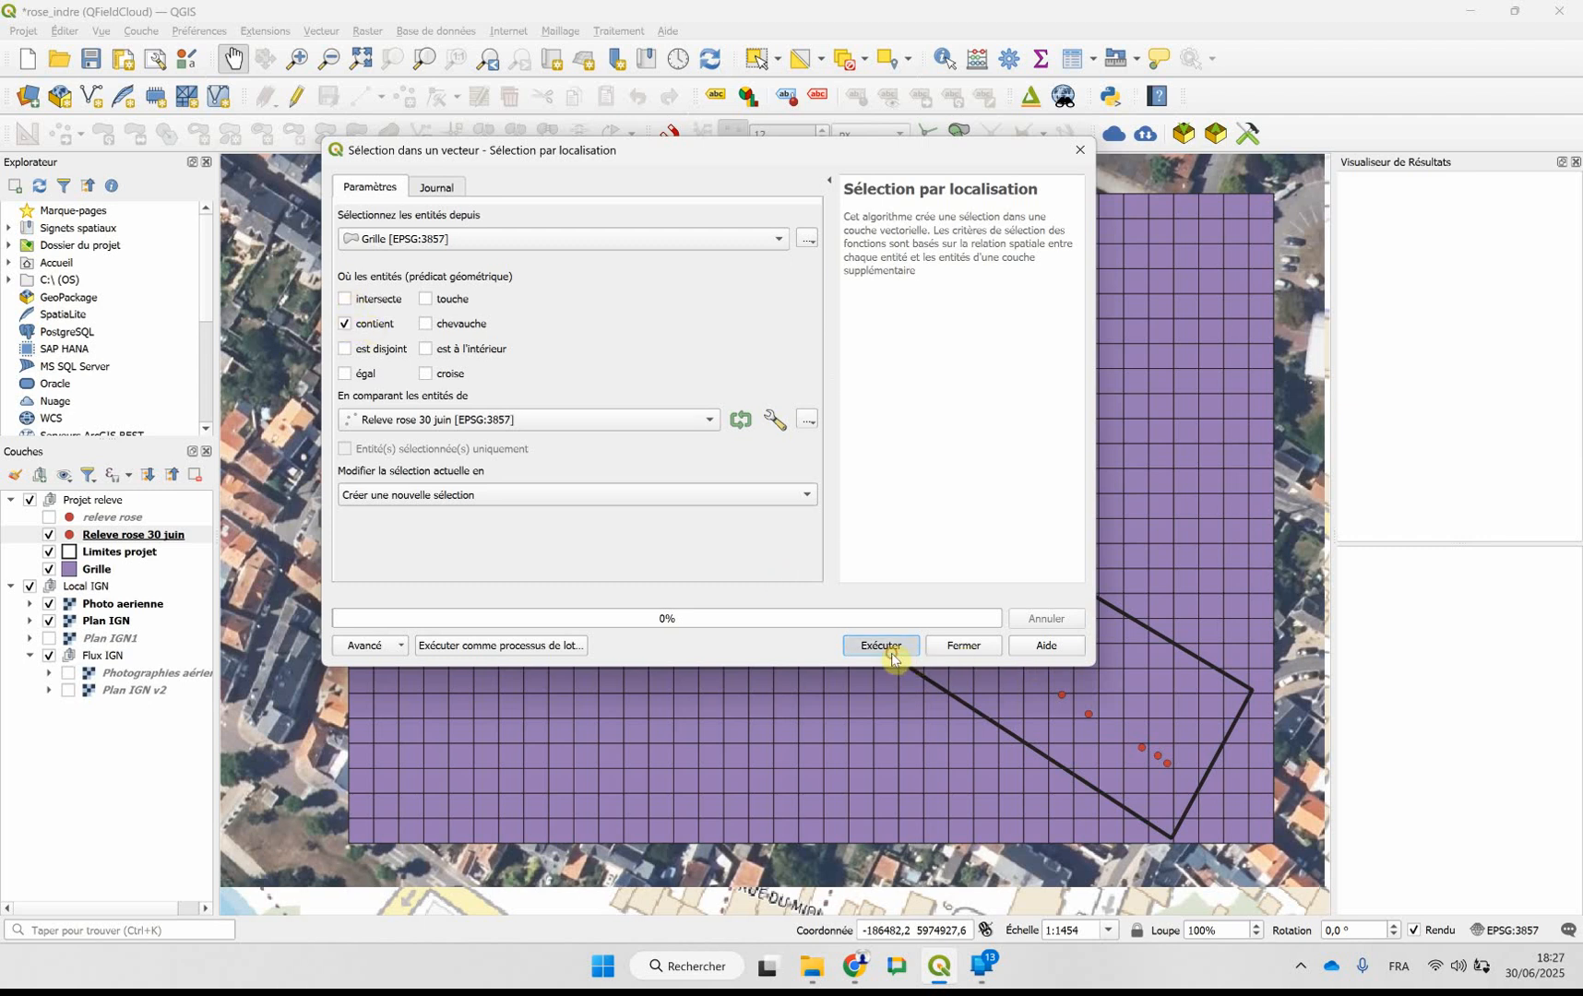
{"action": "left_click", "coordinate": [962, 645]}
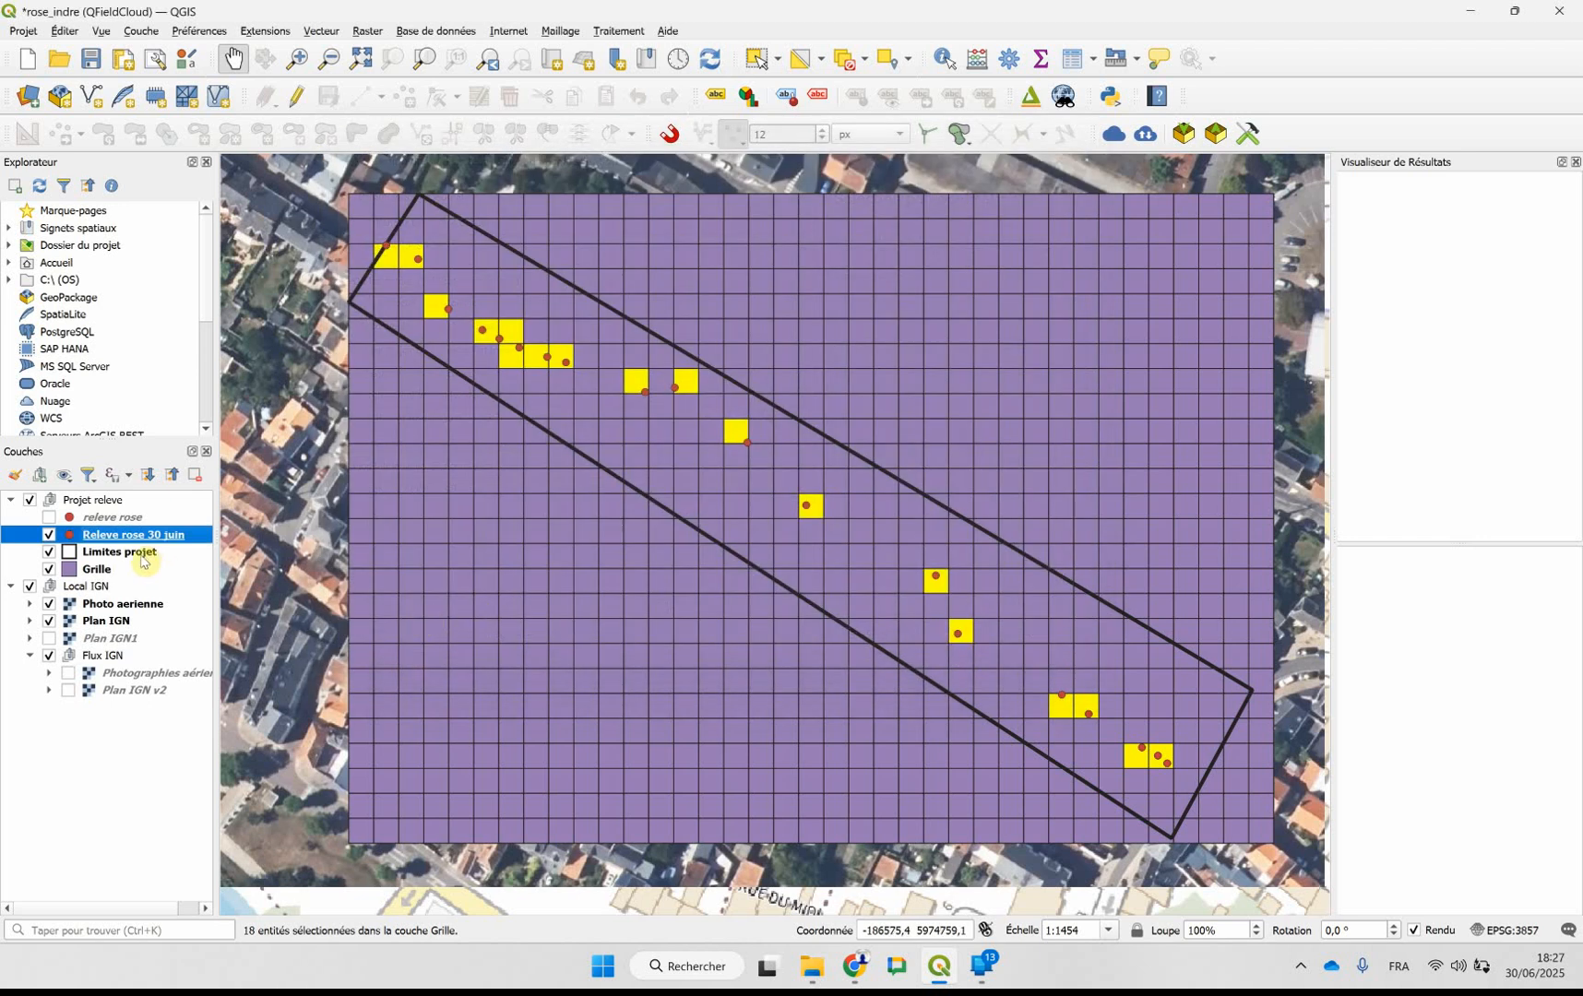
- Invert the feature selection on the Grille layer
{"action": "left_click", "coordinate": [106, 573]}
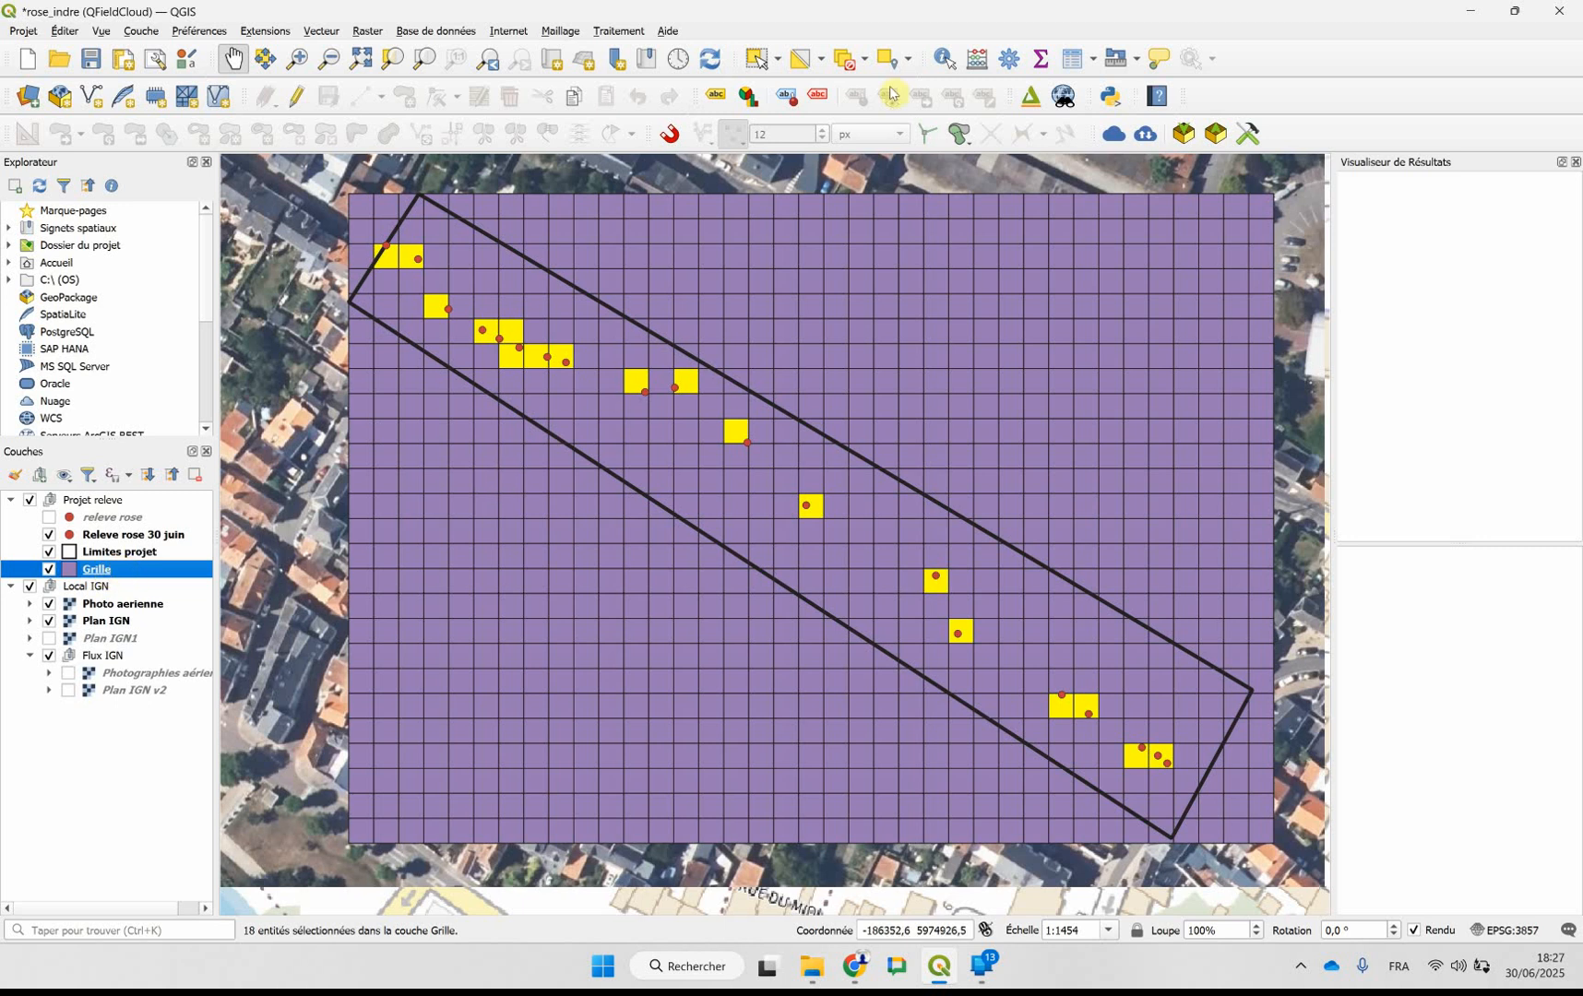
{"action": "left_click", "coordinate": [821, 62]}
{"action": "left_click", "coordinate": [845, 145]}
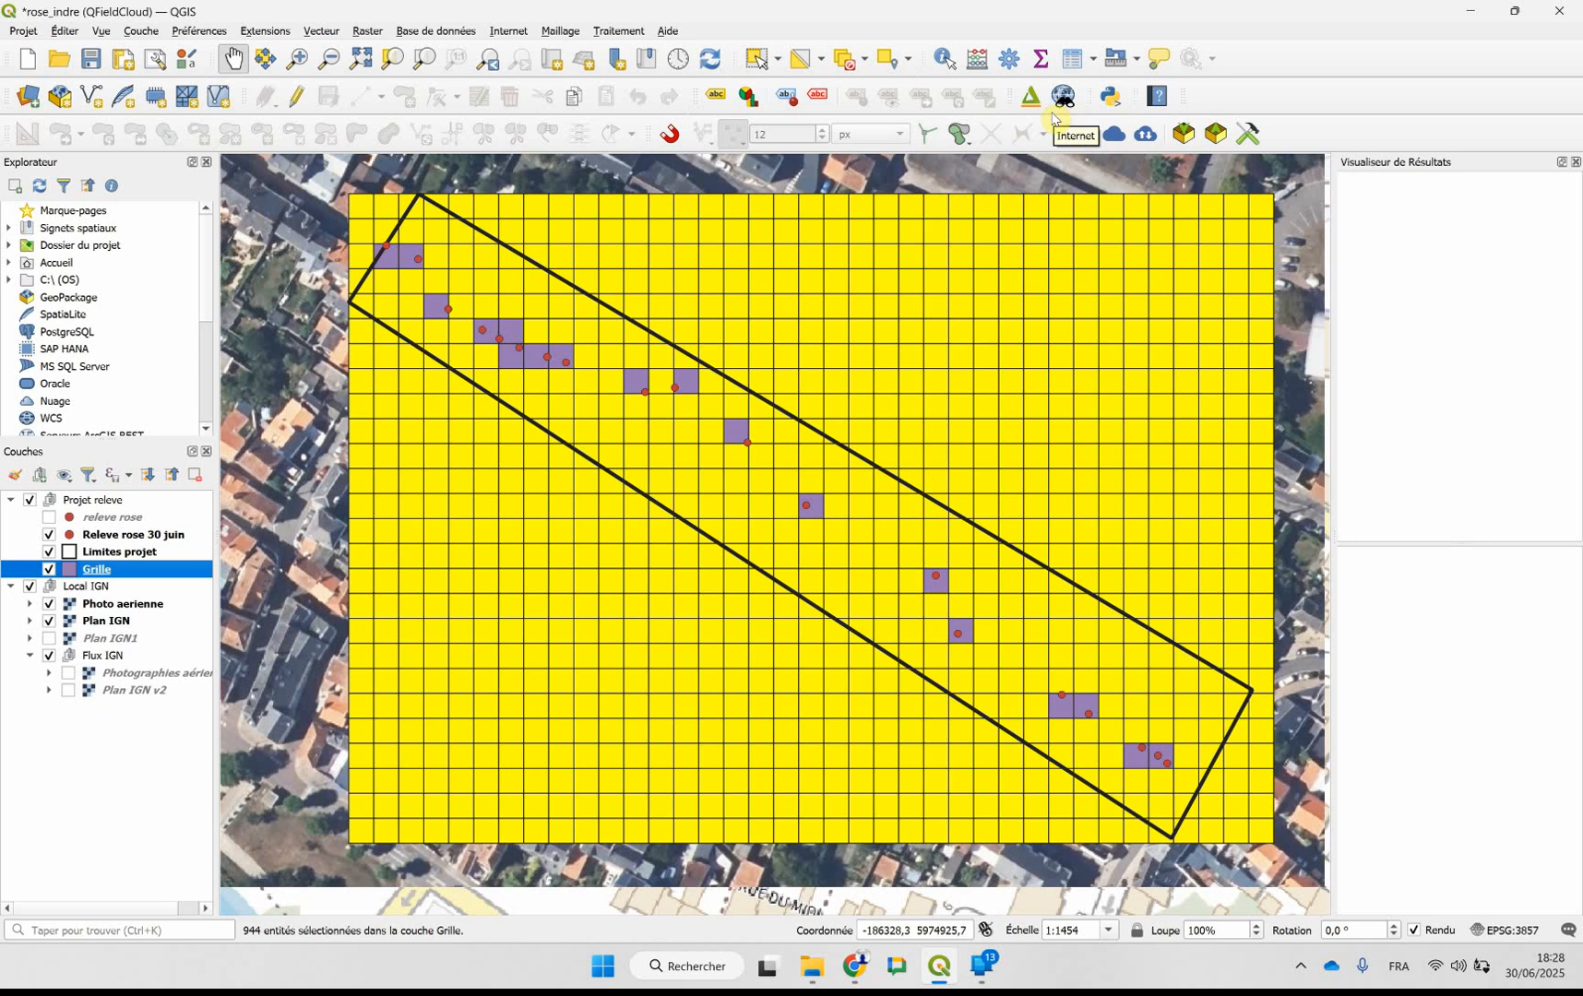
- Put the Grille layer in edit mode and delete all of its selected cells
{"action": "left_click_drag", "start_coordinate": [516, 185], "coordinate": [844, 487]}
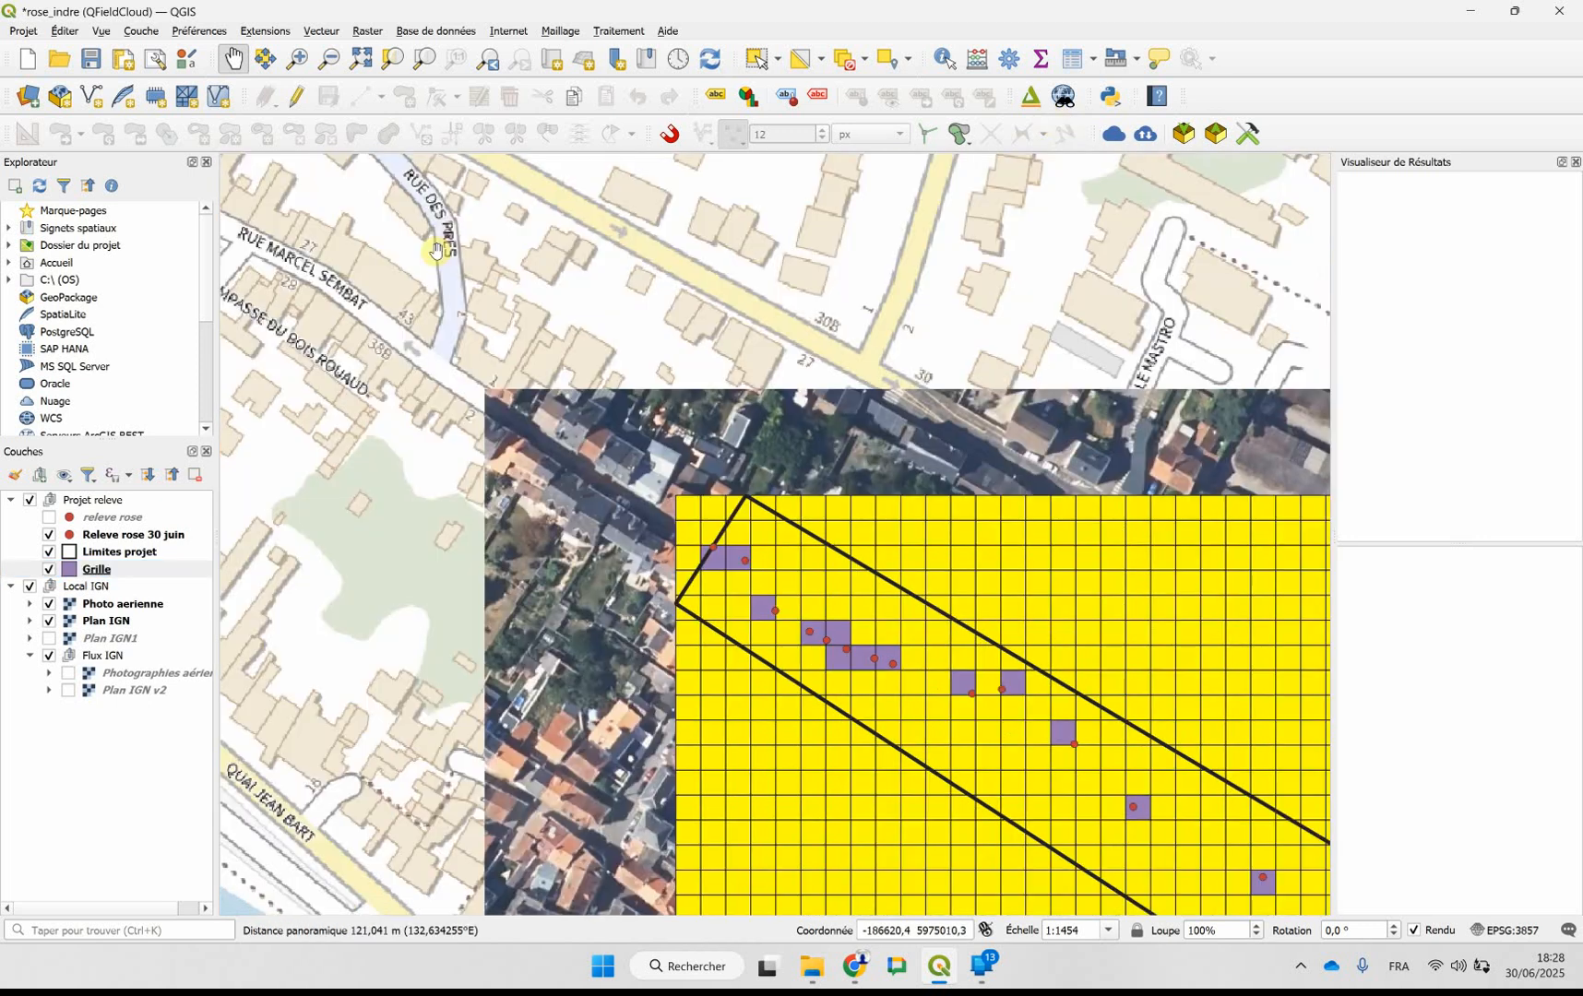
{"action": "left_click", "coordinate": [76, 569]}
{"action": "left_click", "coordinate": [304, 101]}
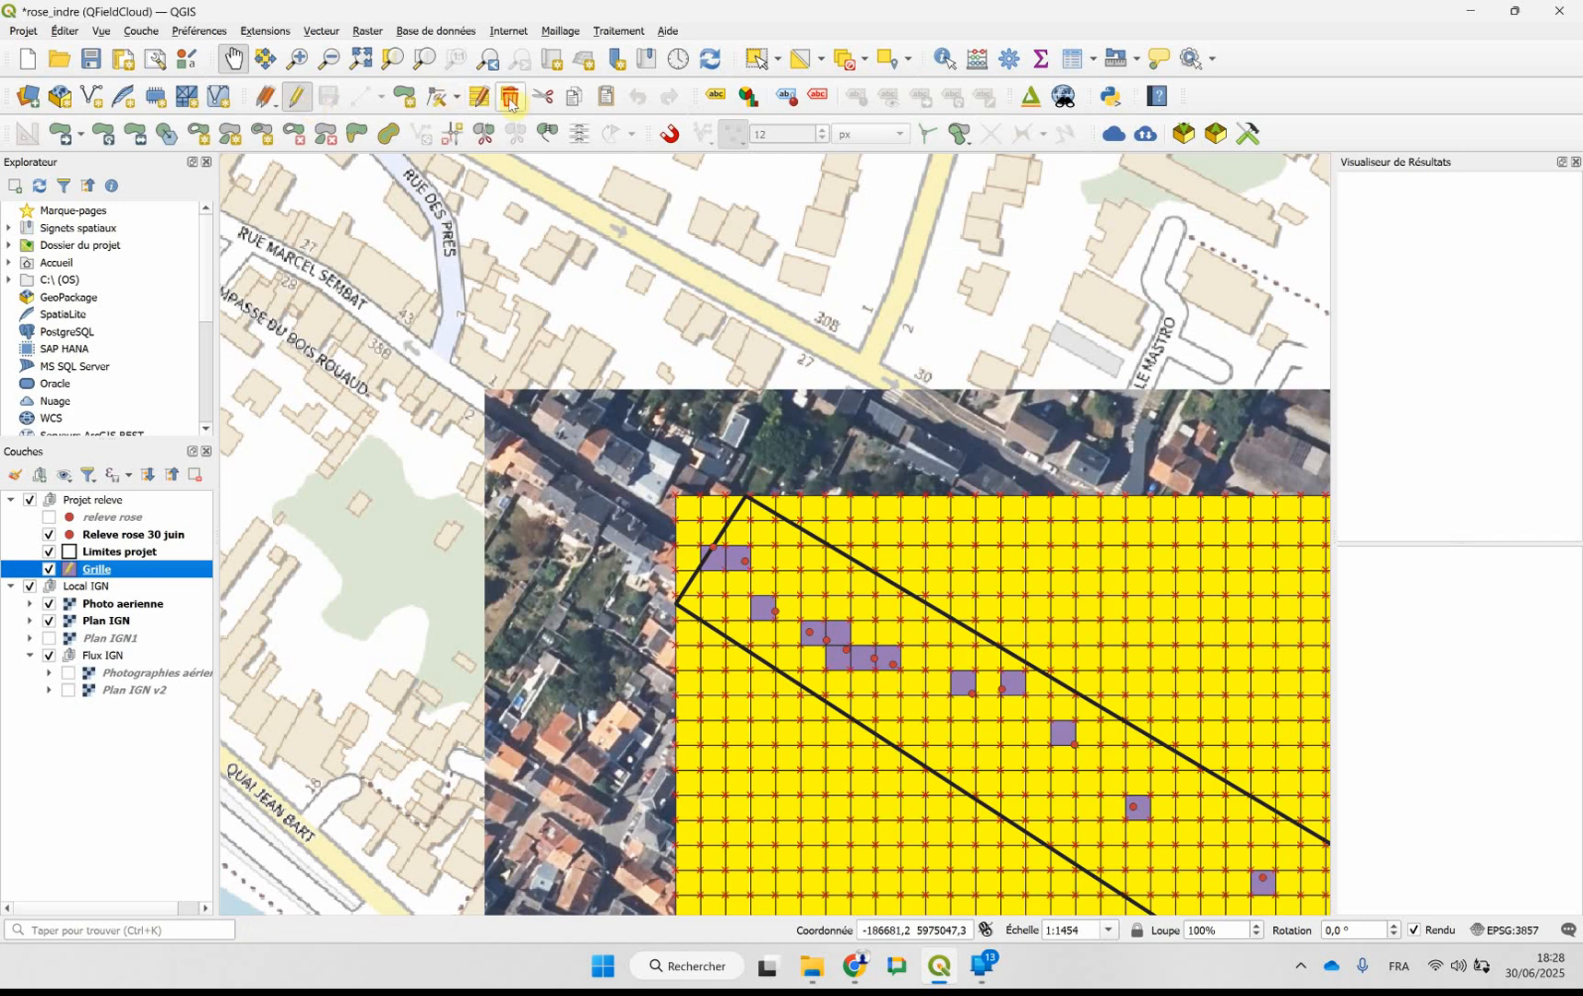
{"action": "left_click", "coordinate": [510, 101]}
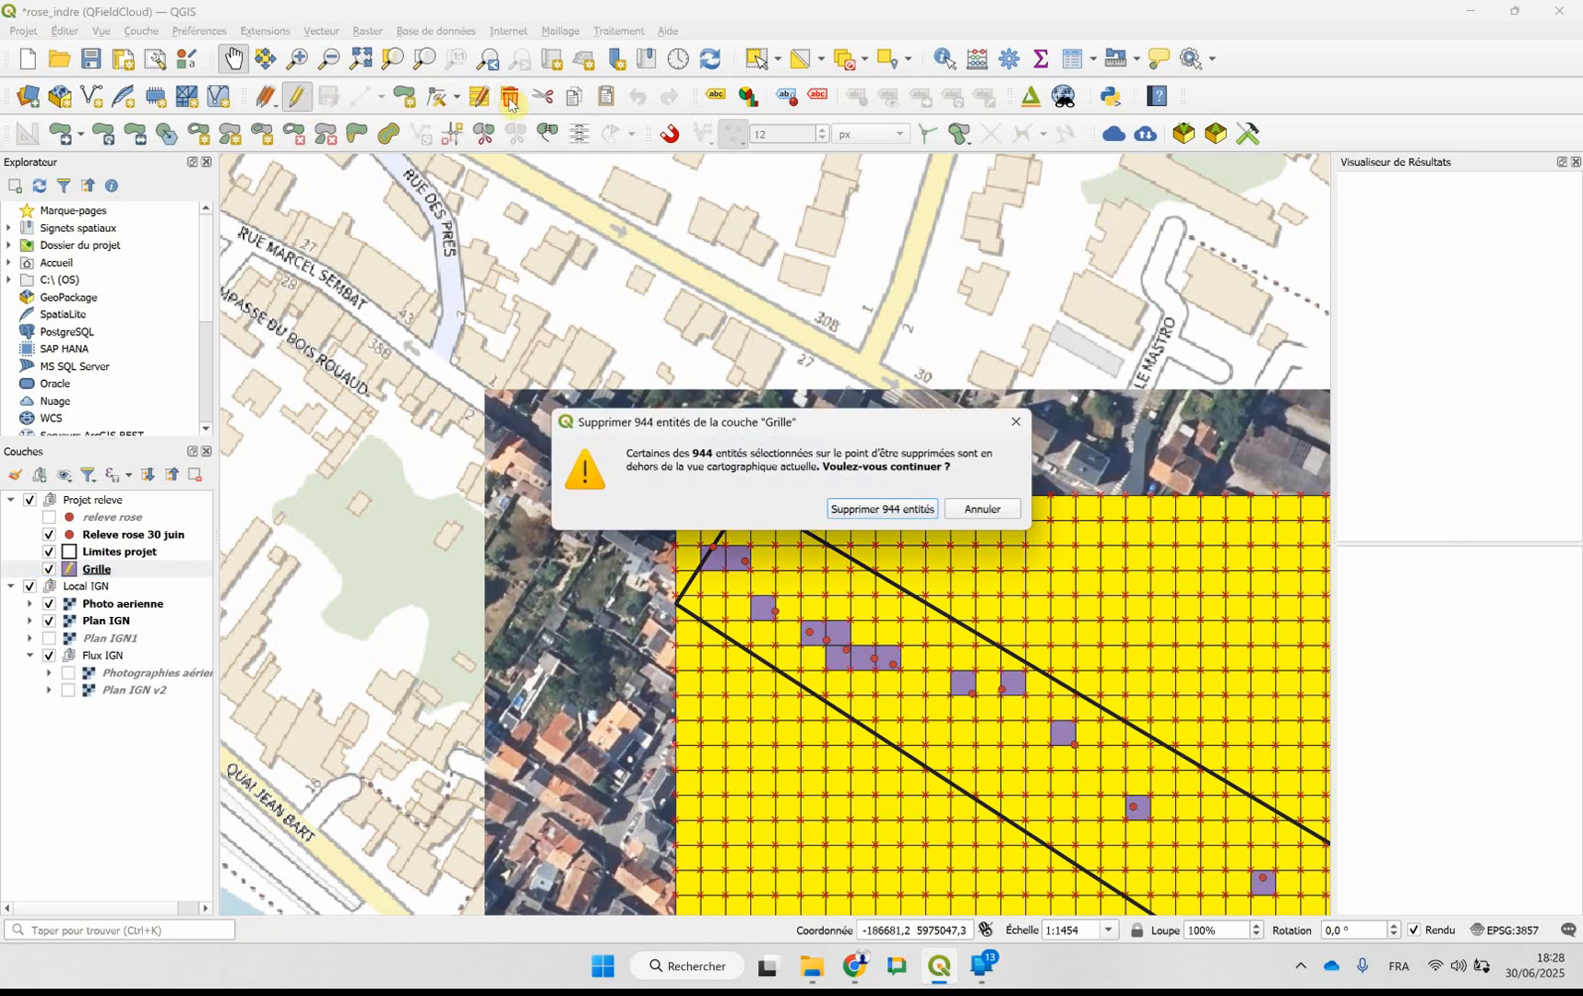
{"action": "left_click", "coordinate": [915, 509]}
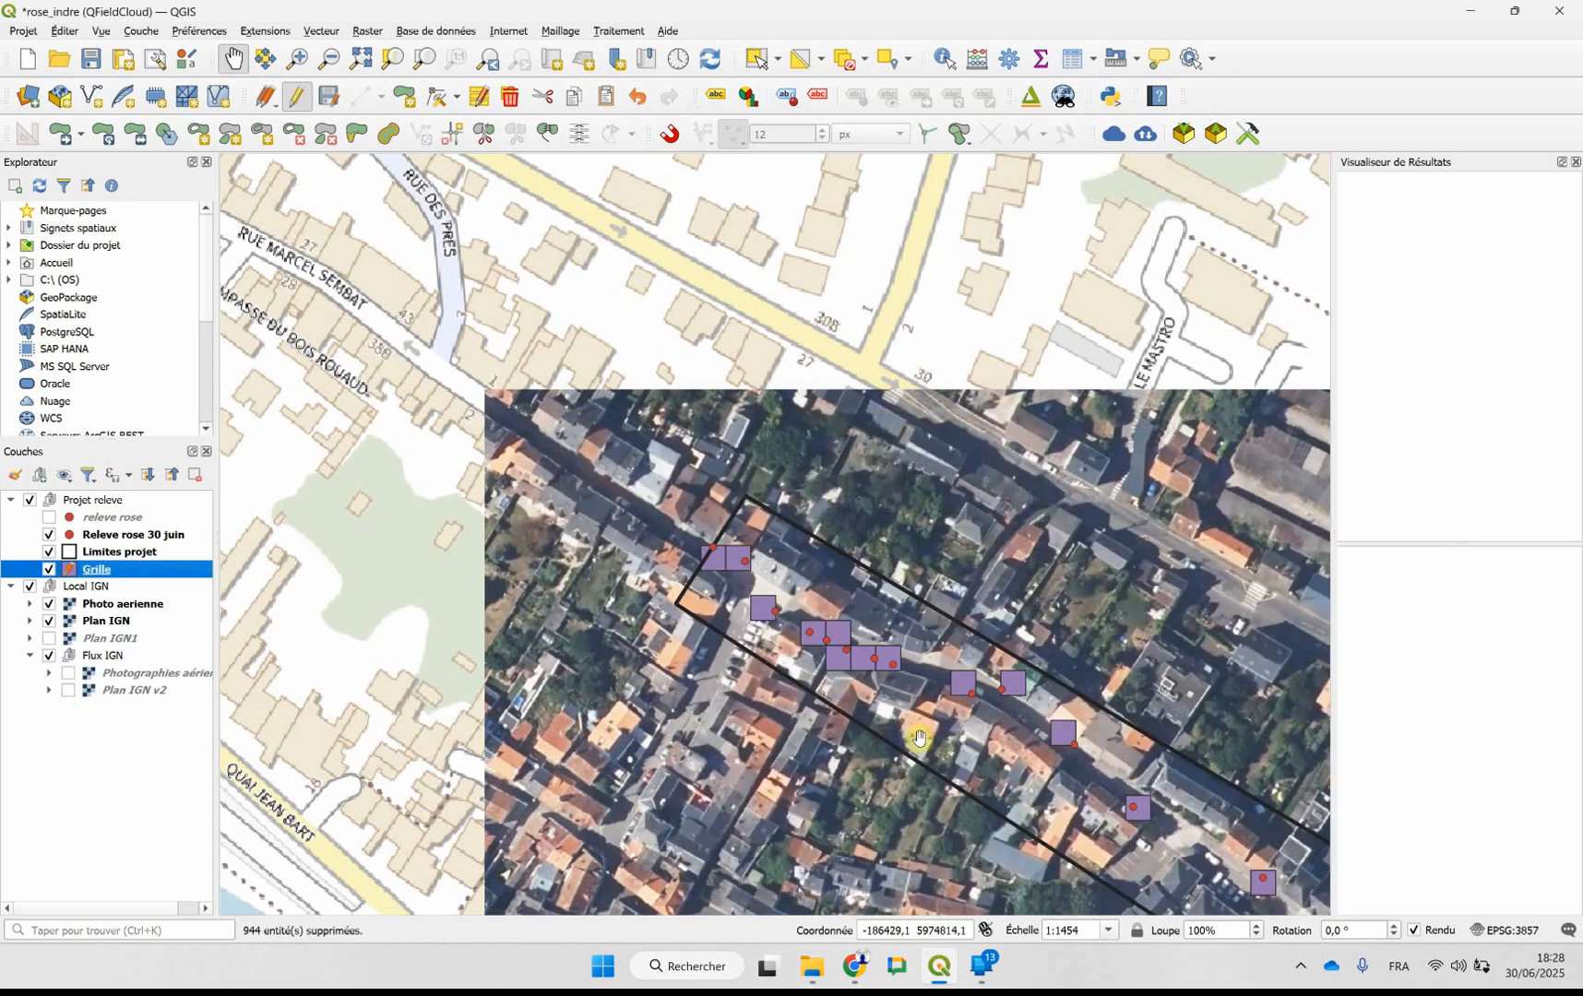
{"action": "left_click_drag", "start_coordinate": [913, 743], "coordinate": [716, 627]}
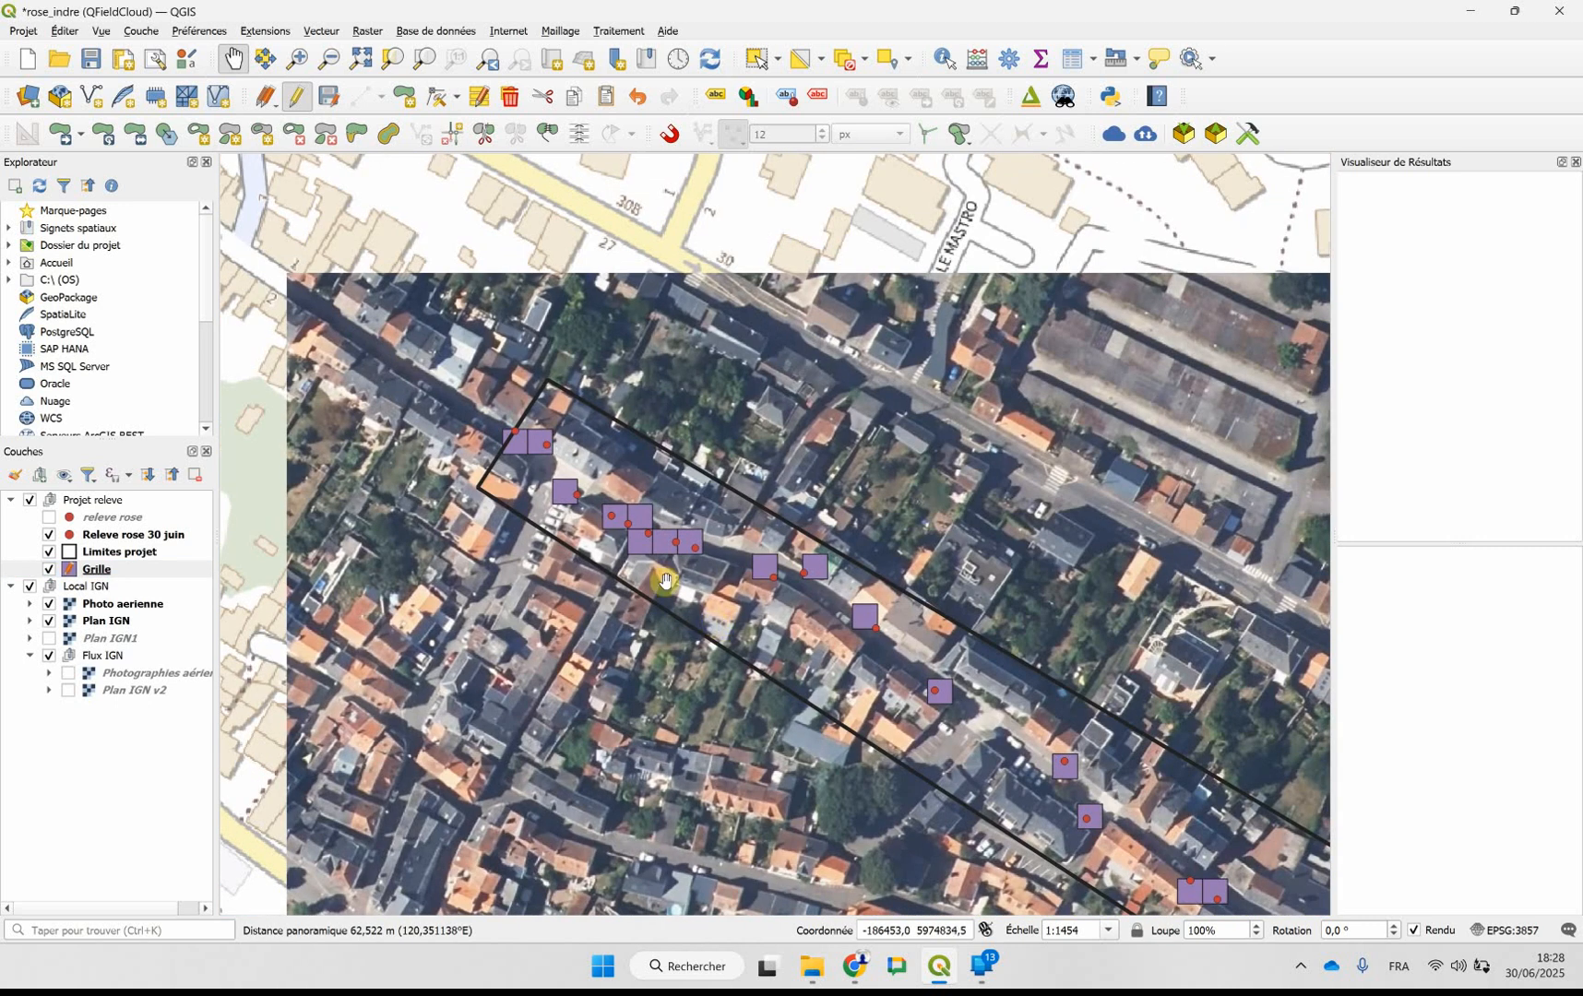
{"action": "left_click_drag", "start_coordinate": [646, 670], "coordinate": [550, 577]}
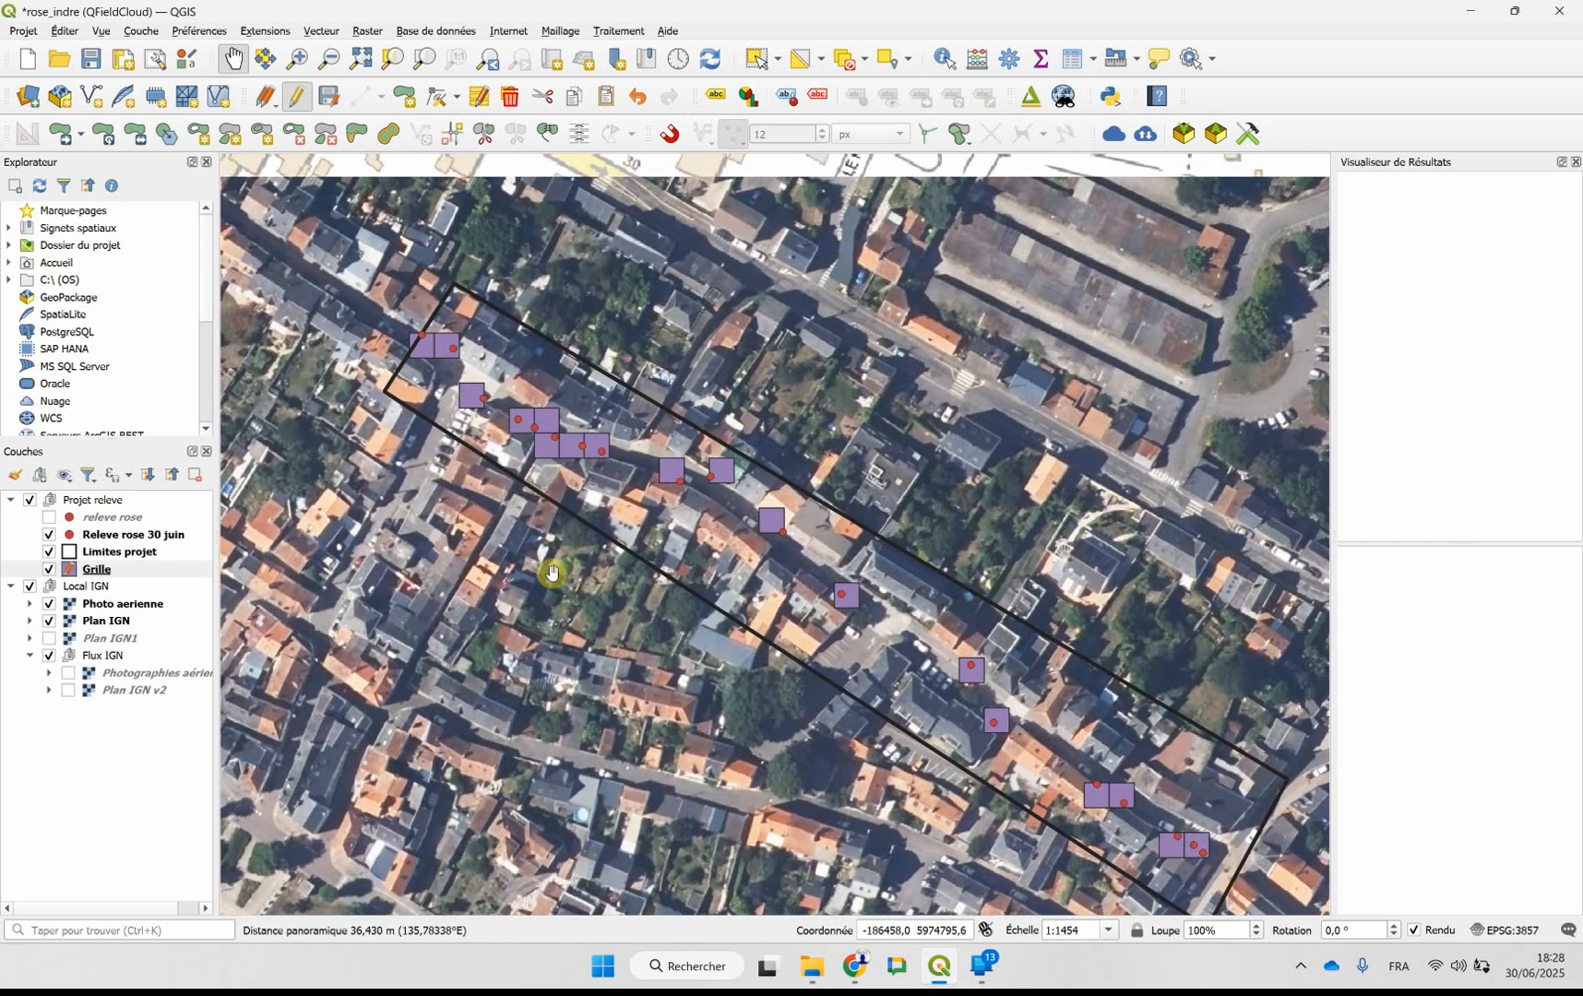
- Duplicate the Grille layer within the Projet releve group
{"action": "right_click", "coordinate": [105, 573]}
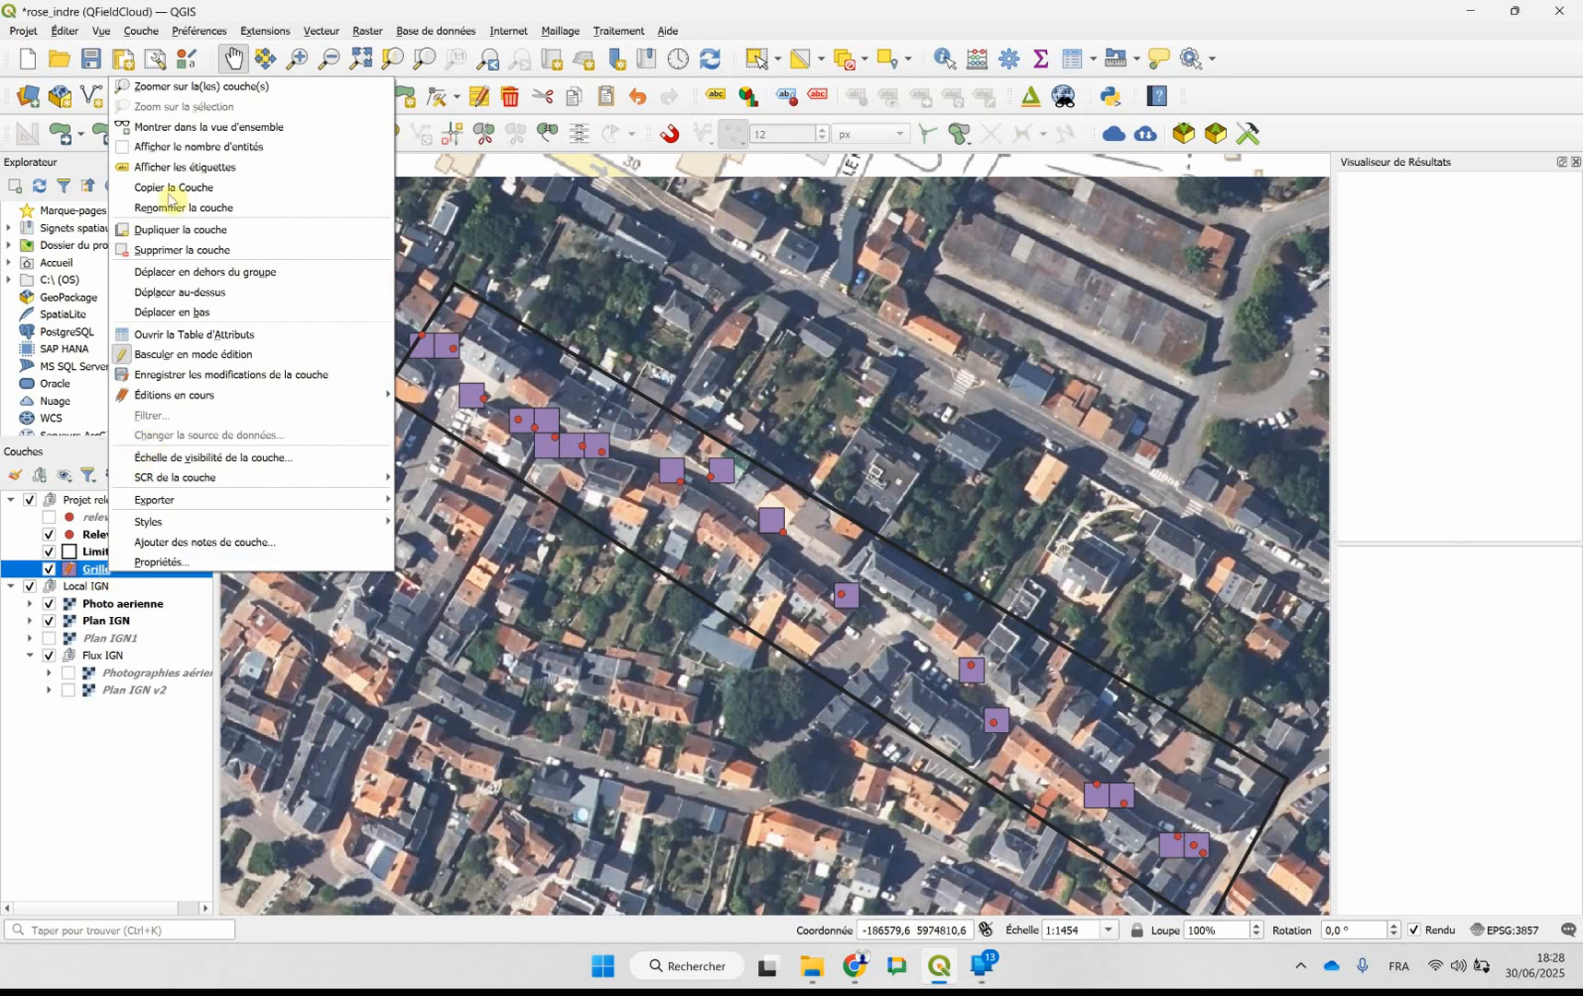
{"action": "left_click", "coordinate": [457, 89]}
{"action": "left_click", "coordinate": [456, 89]}
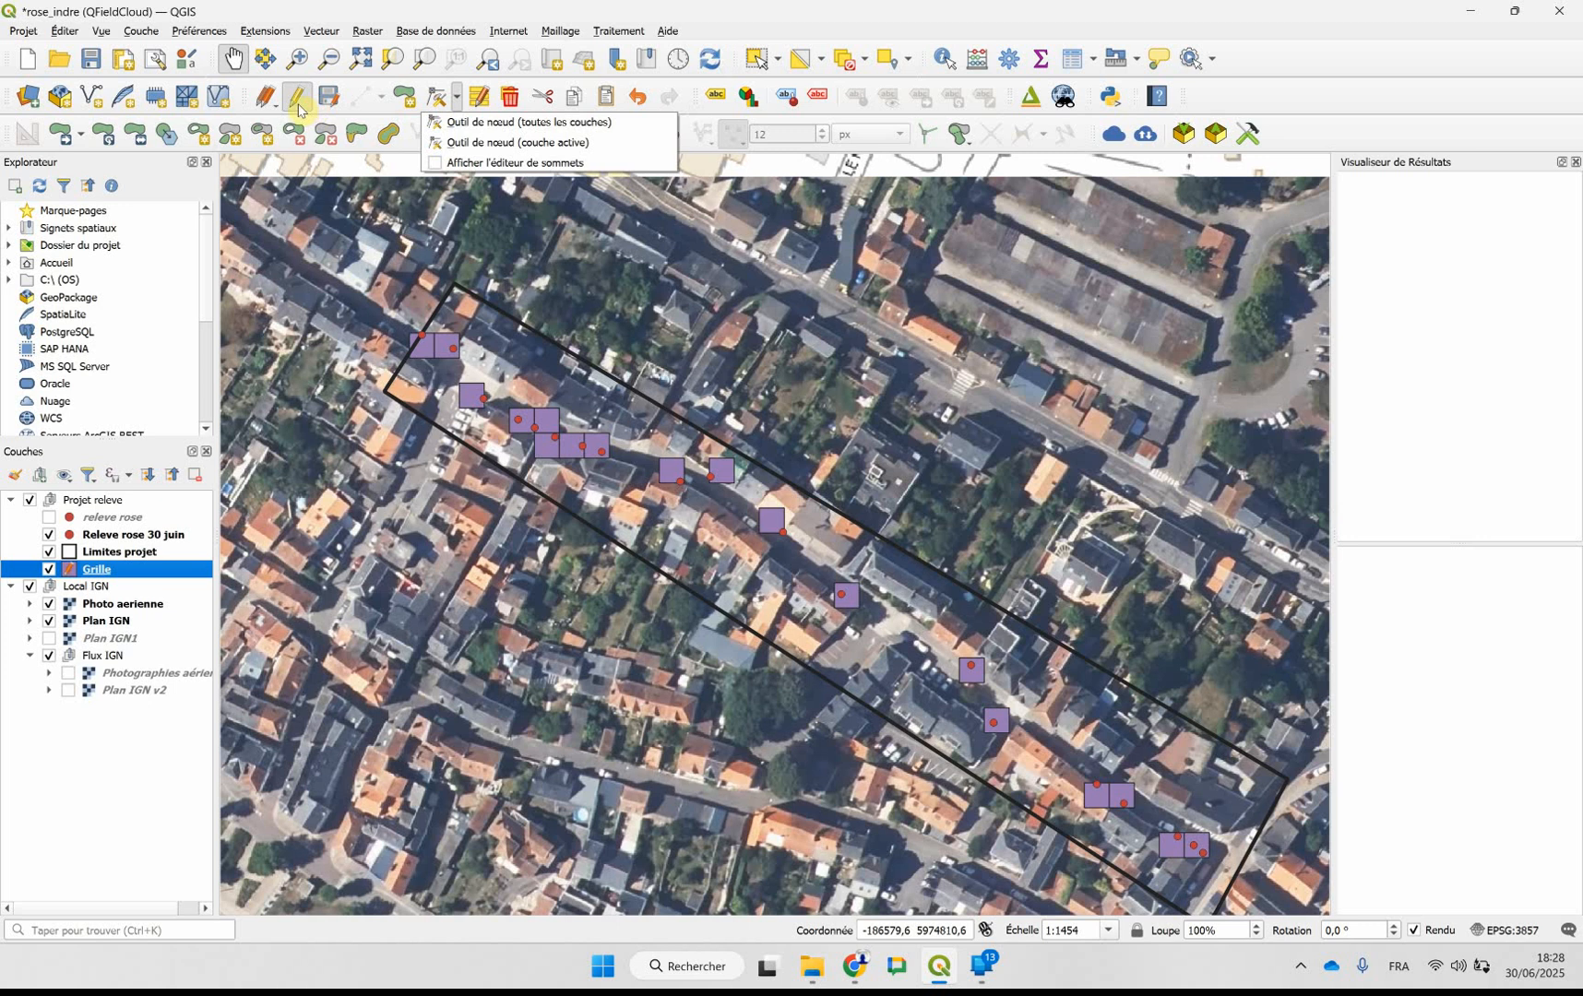
{"action": "right_click", "coordinate": [137, 576]}
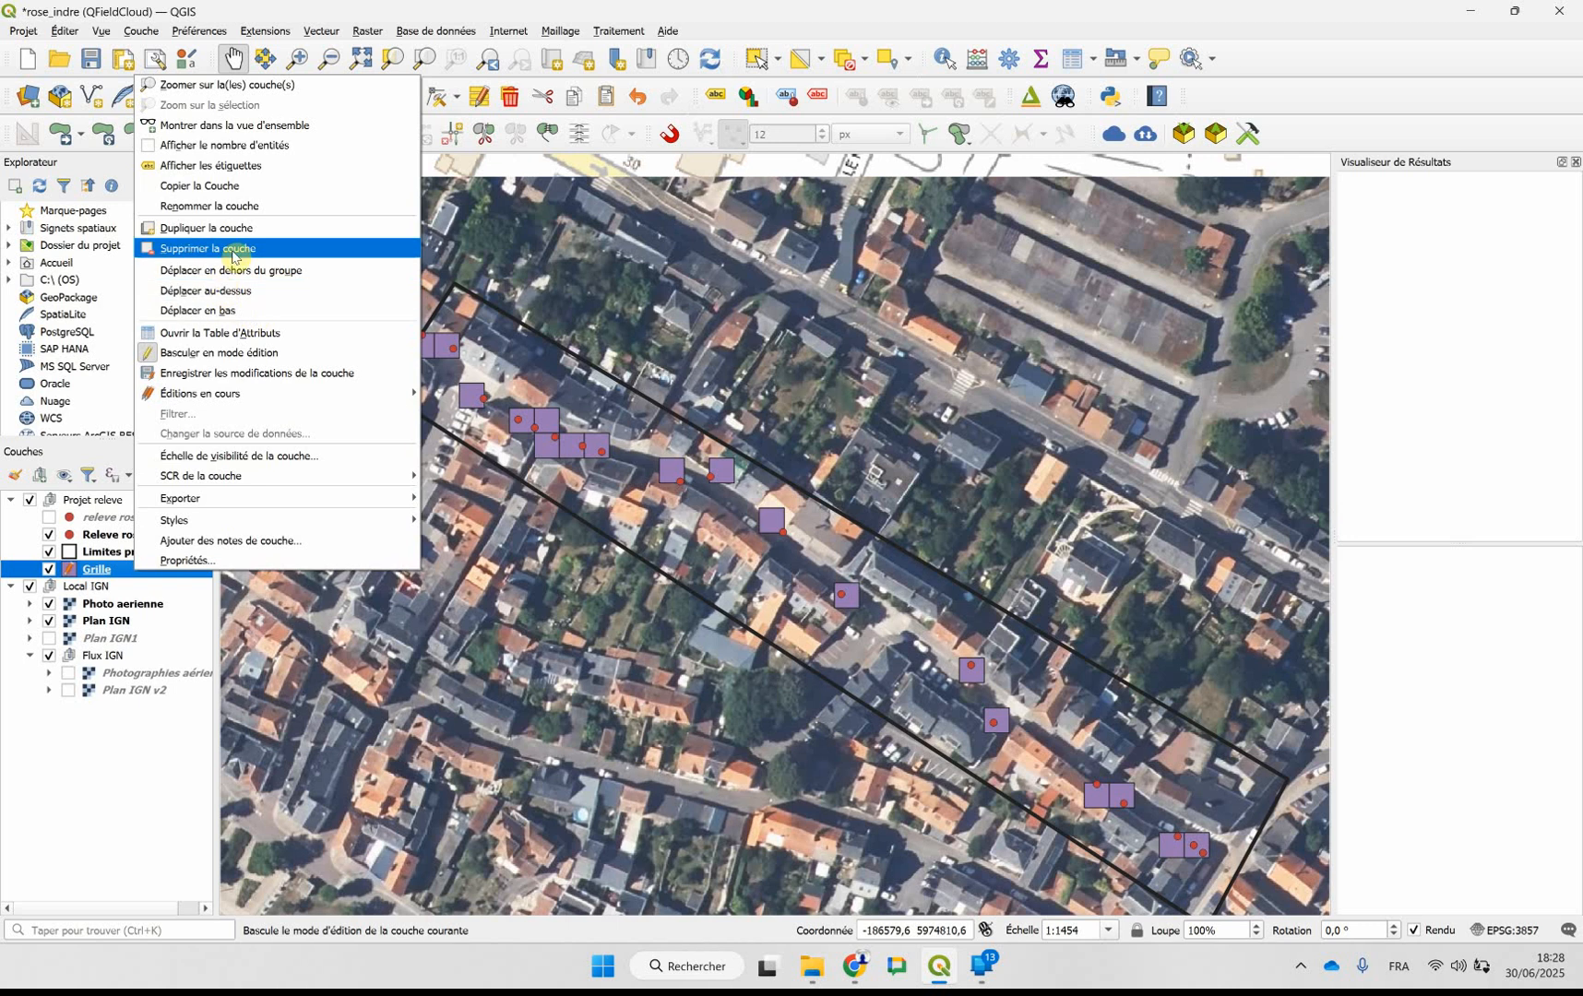
{"action": "left_click", "coordinate": [220, 232]}
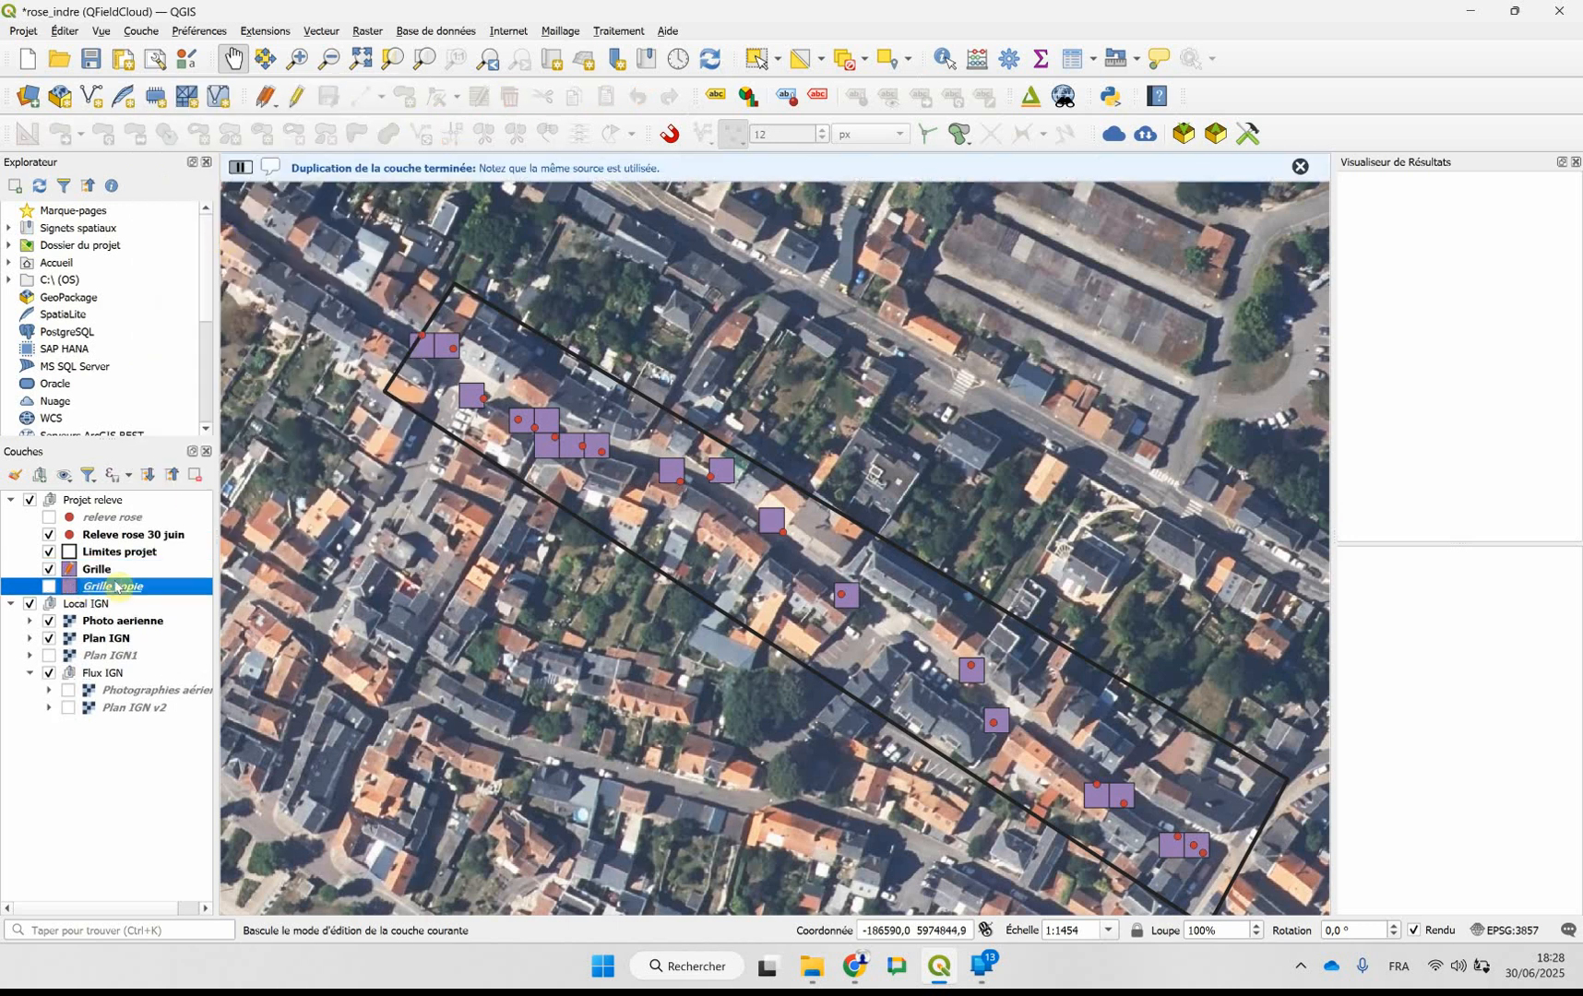
- Toggle the visibility of the Grille copie layer to compare it with the reduced Grille layer
{"action": "left_click", "coordinate": [49, 587]}
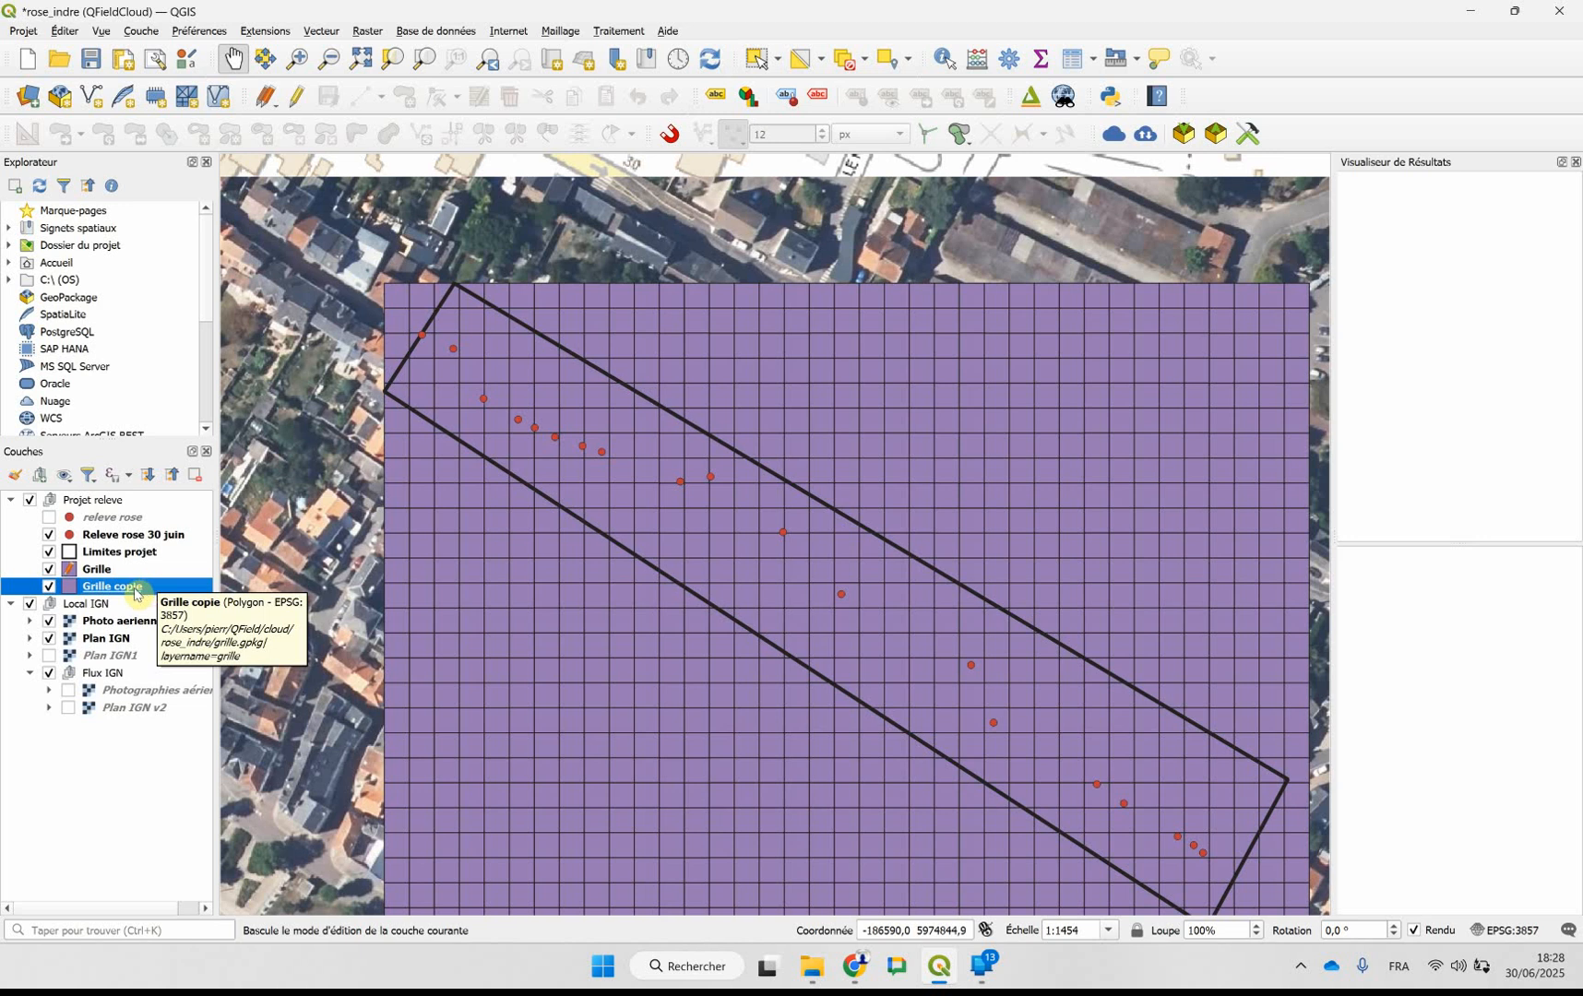
{"action": "left_click", "coordinate": [48, 587]}
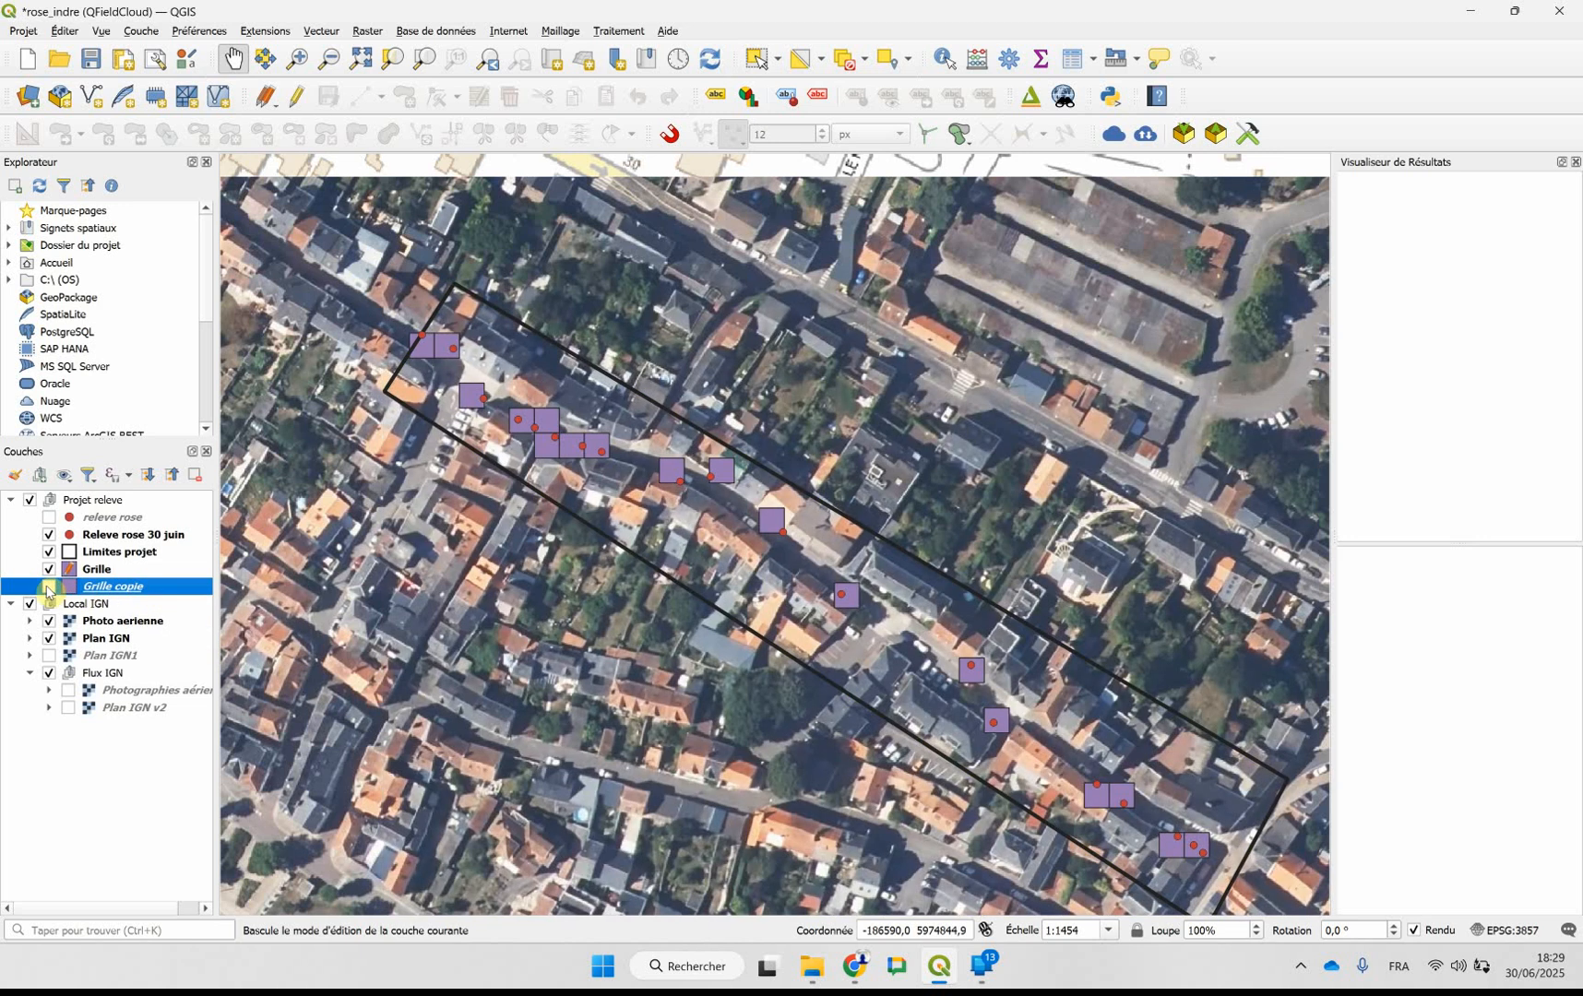
{"action": "left_click", "coordinate": [48, 588]}
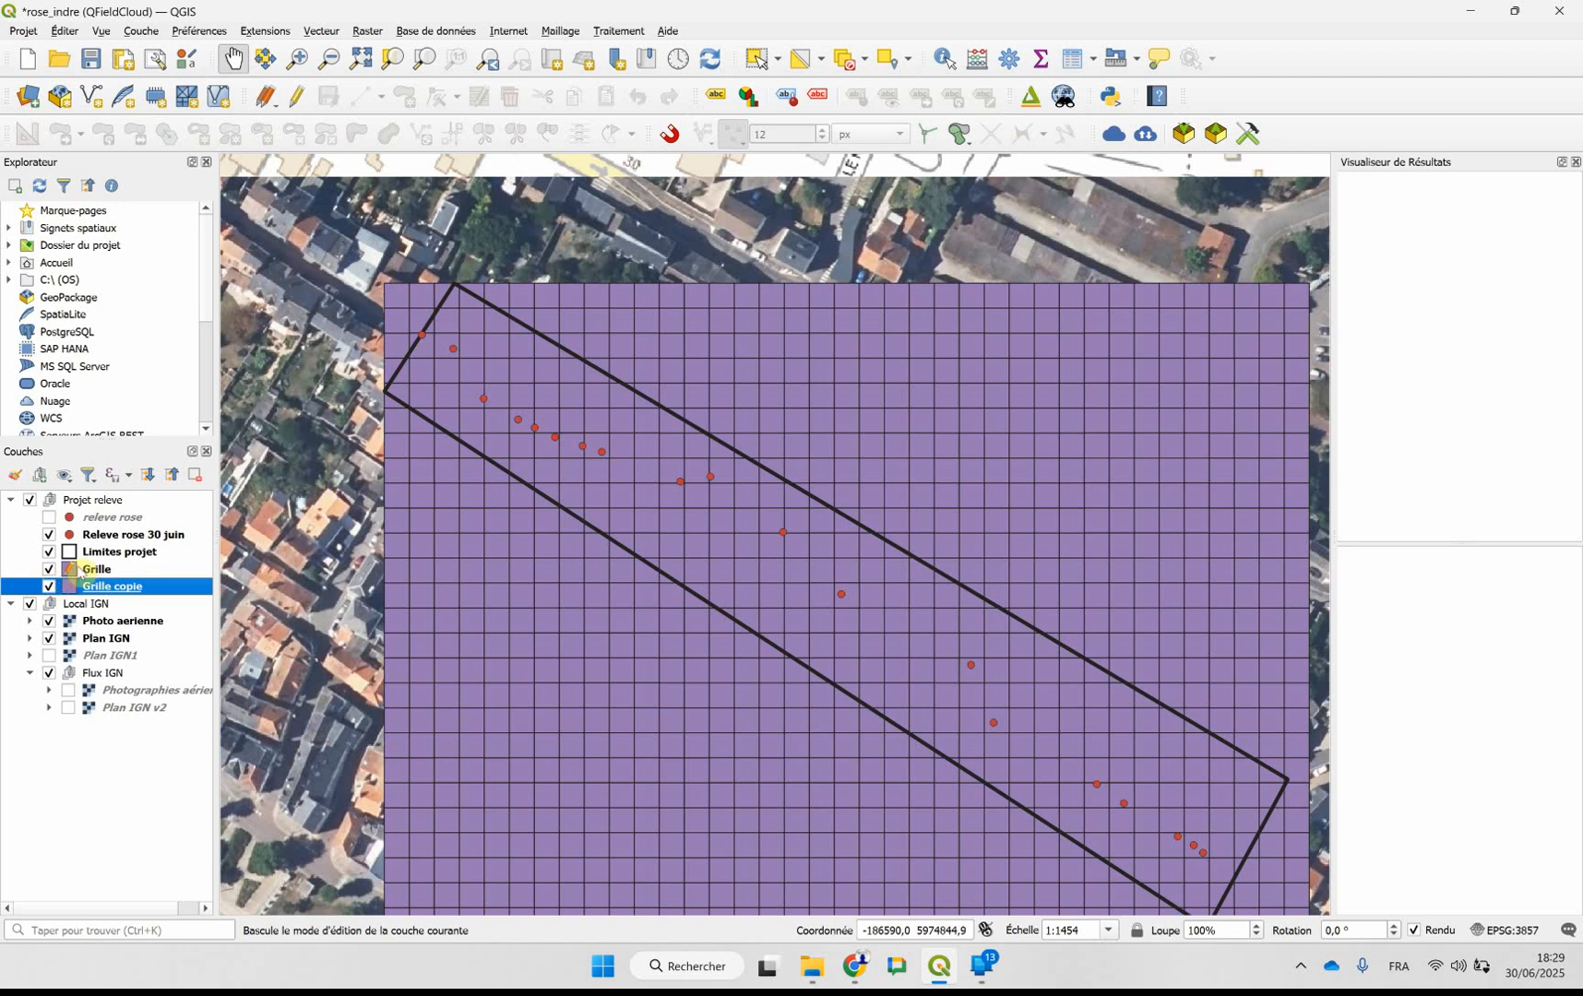
- Hide the Grille copie layer and save the pending edits of the Grille layer
{"action": "left_click", "coordinate": [75, 572]}
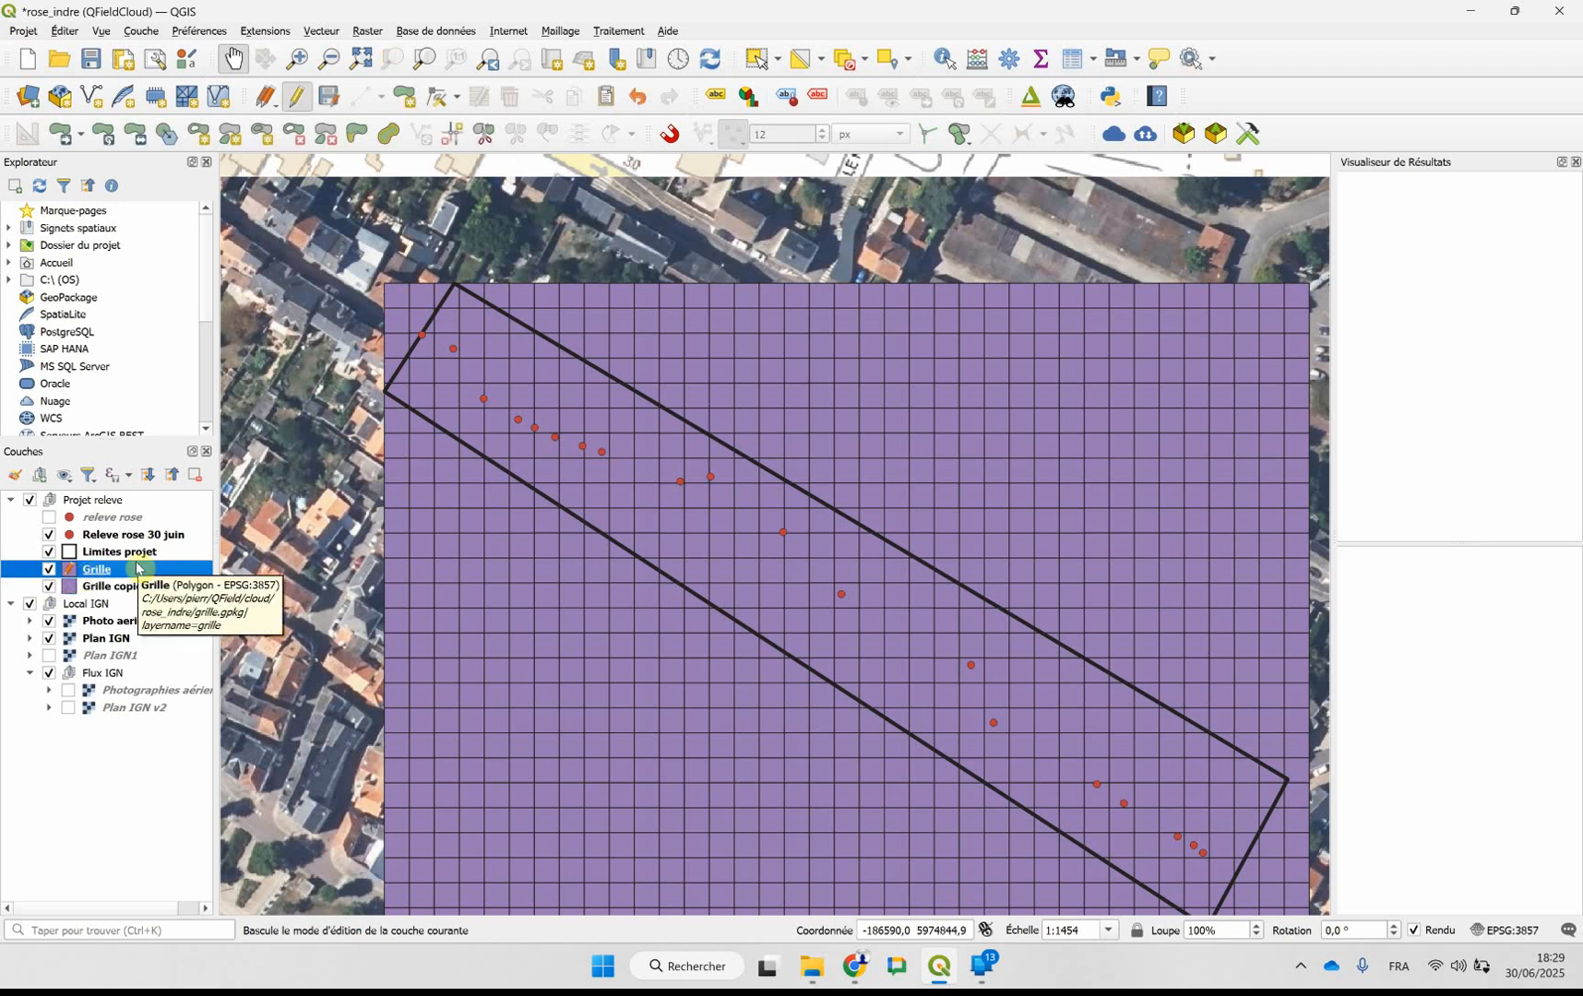
{"action": "left_click", "coordinate": [49, 587]}
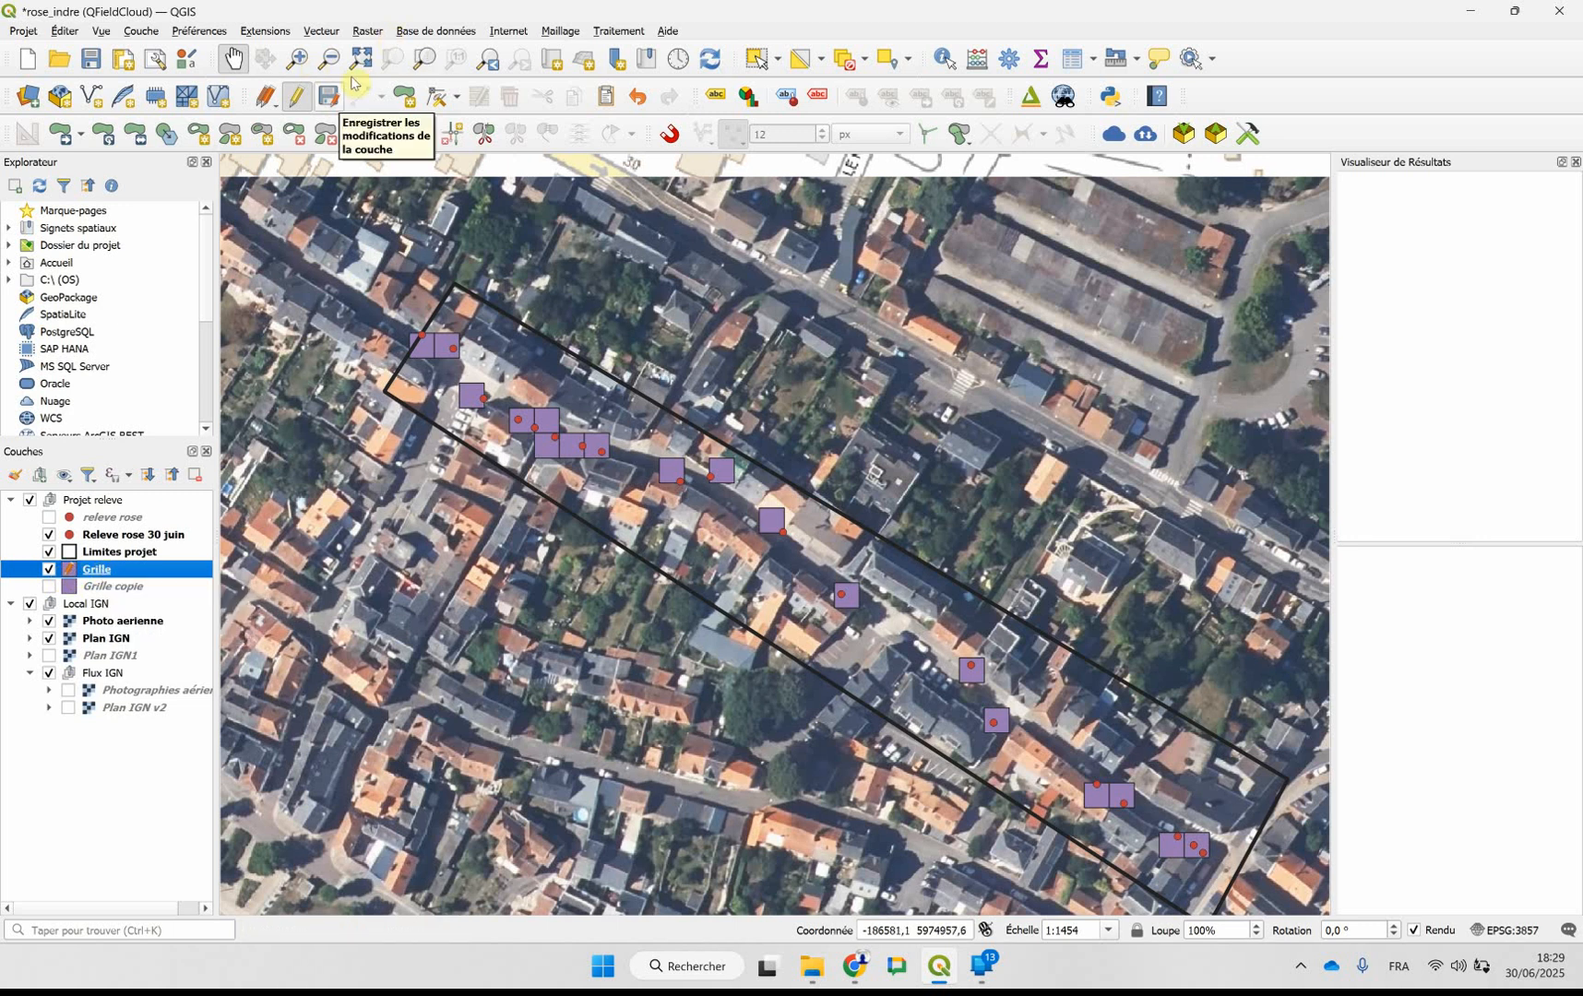
{"action": "left_click", "coordinate": [335, 102]}
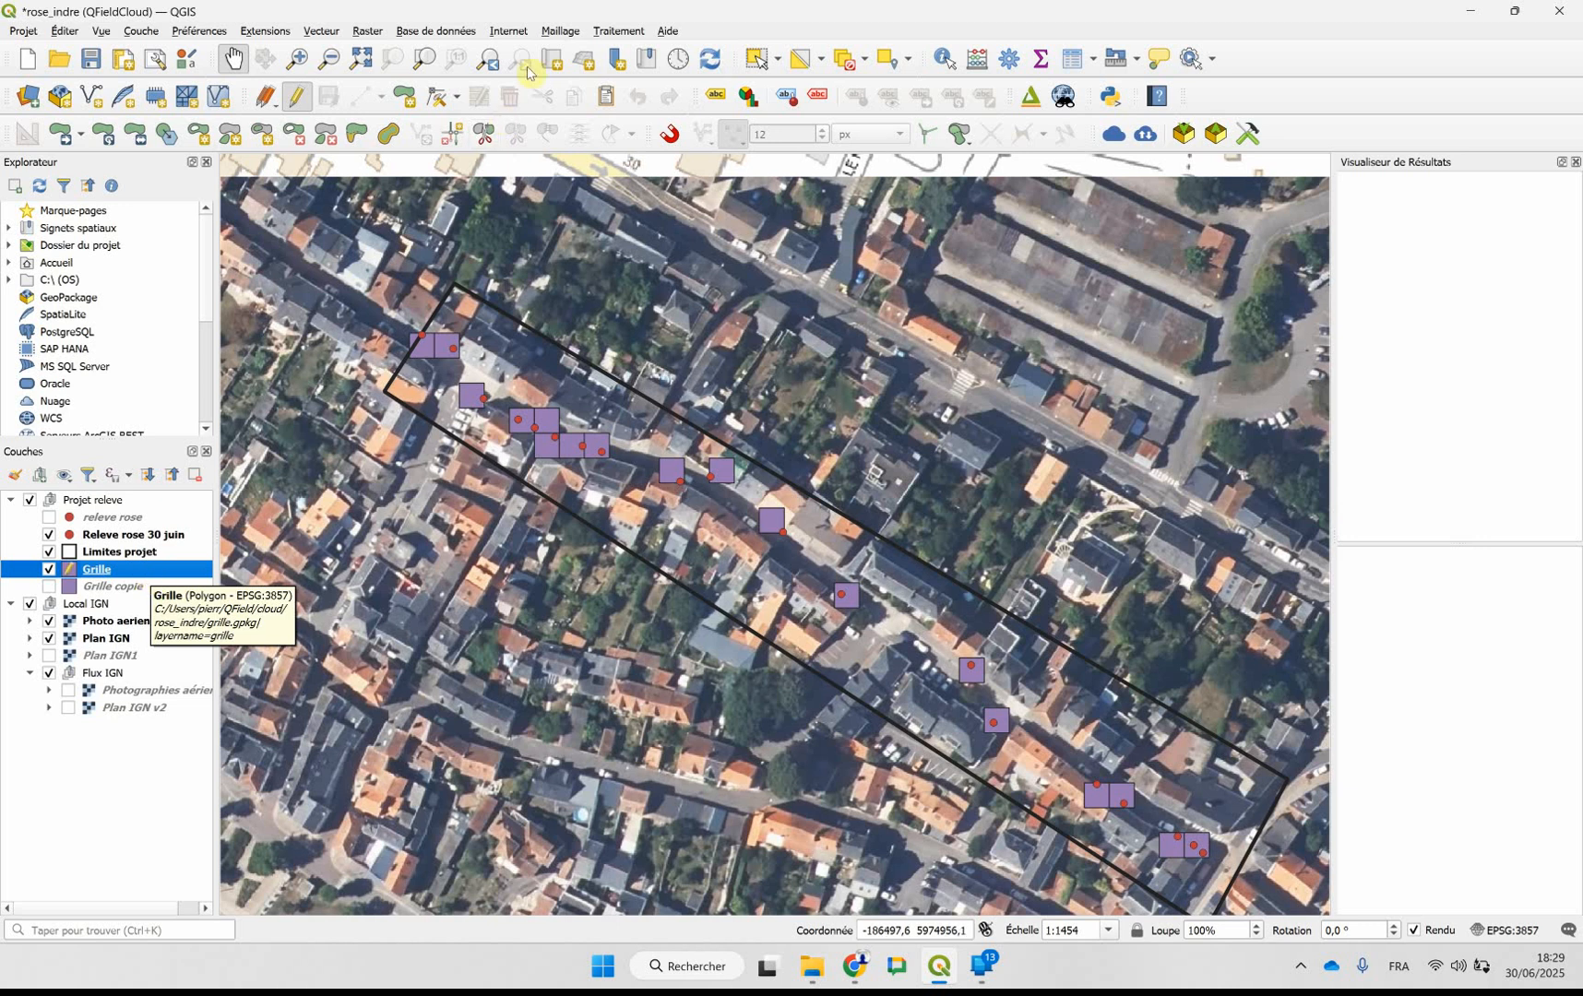
{"action": "left_click", "coordinate": [318, 31]}
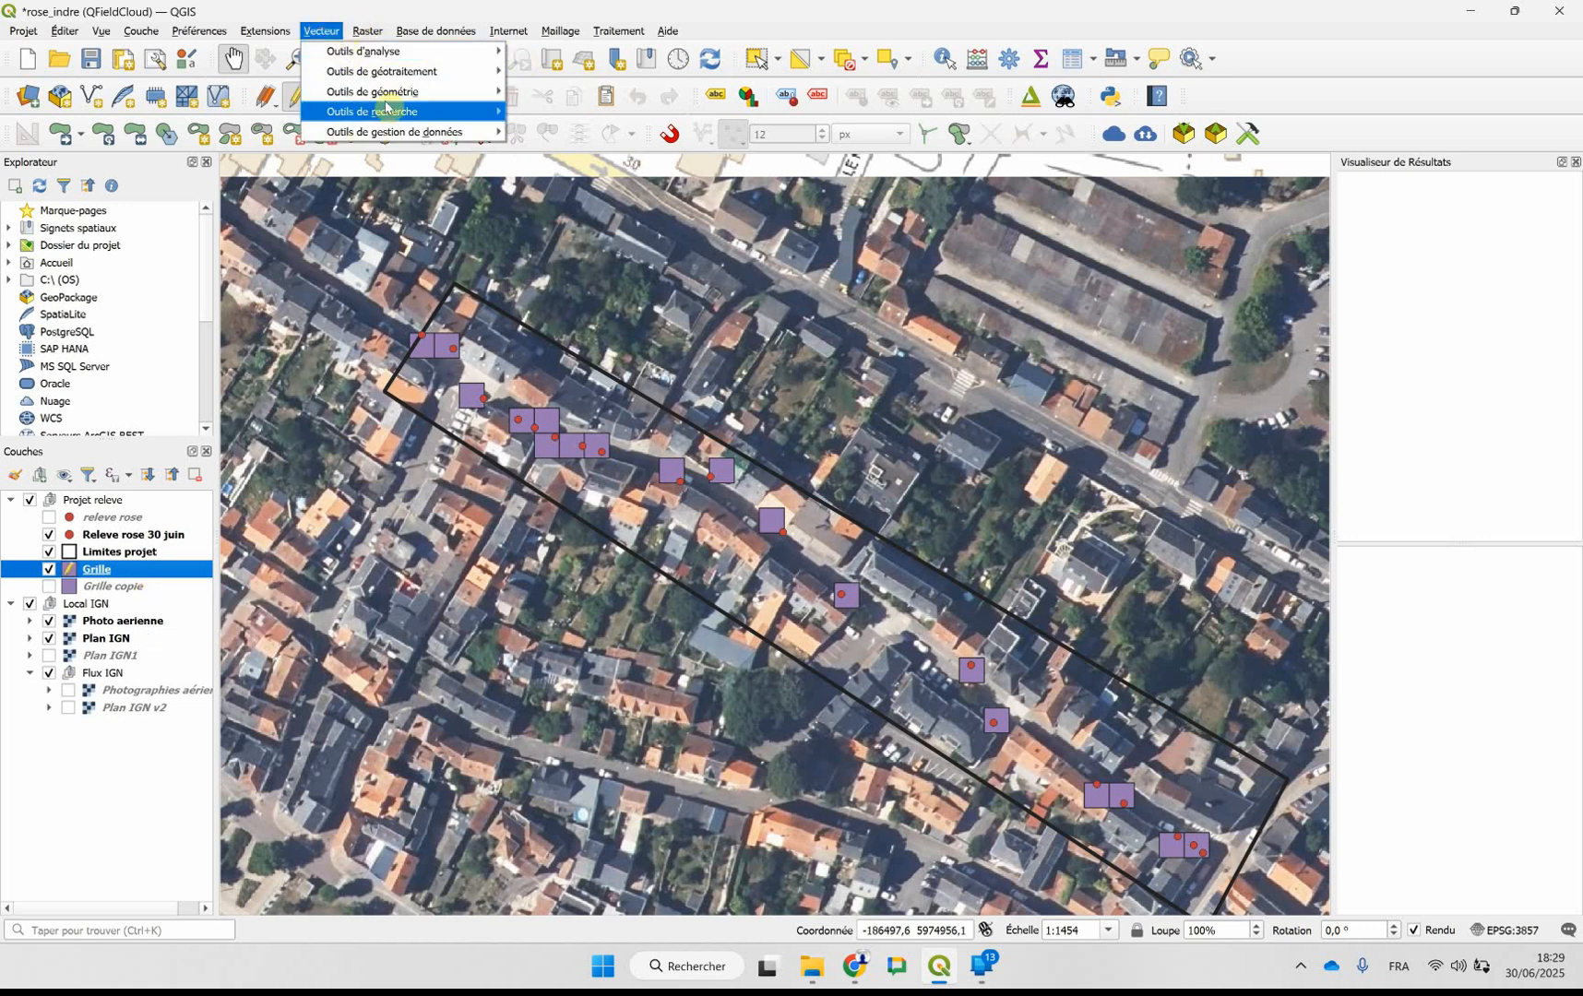
{"action": "mouse_move", "coordinate": [384, 116]}
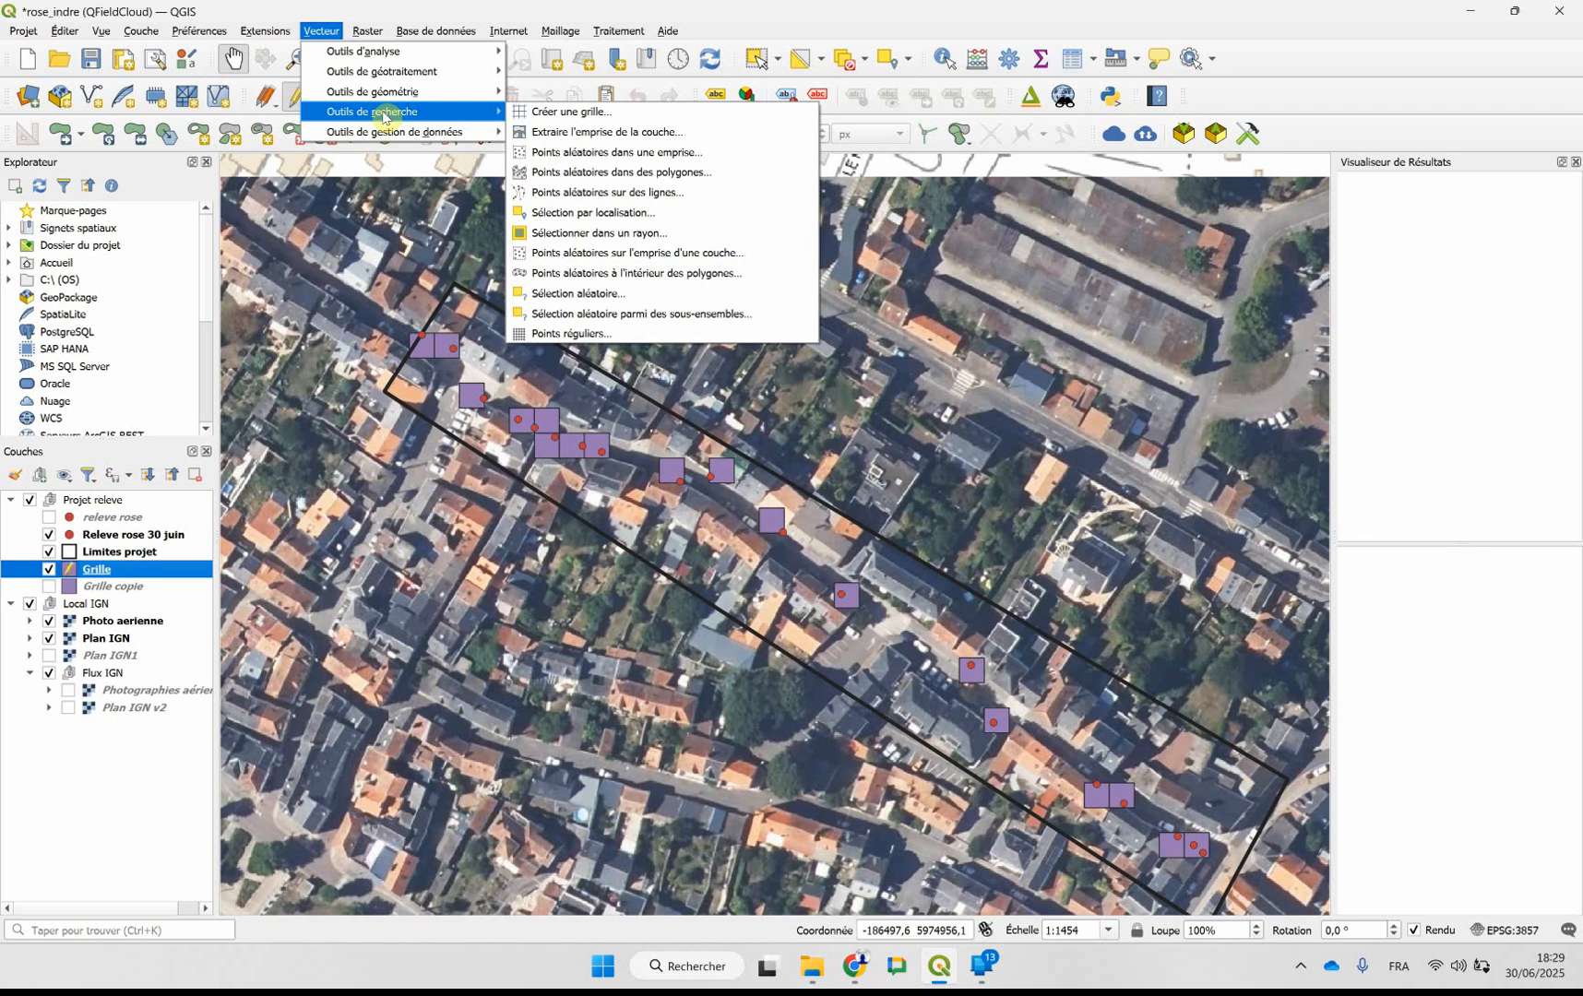
{"action": "mouse_move", "coordinate": [425, 72]}
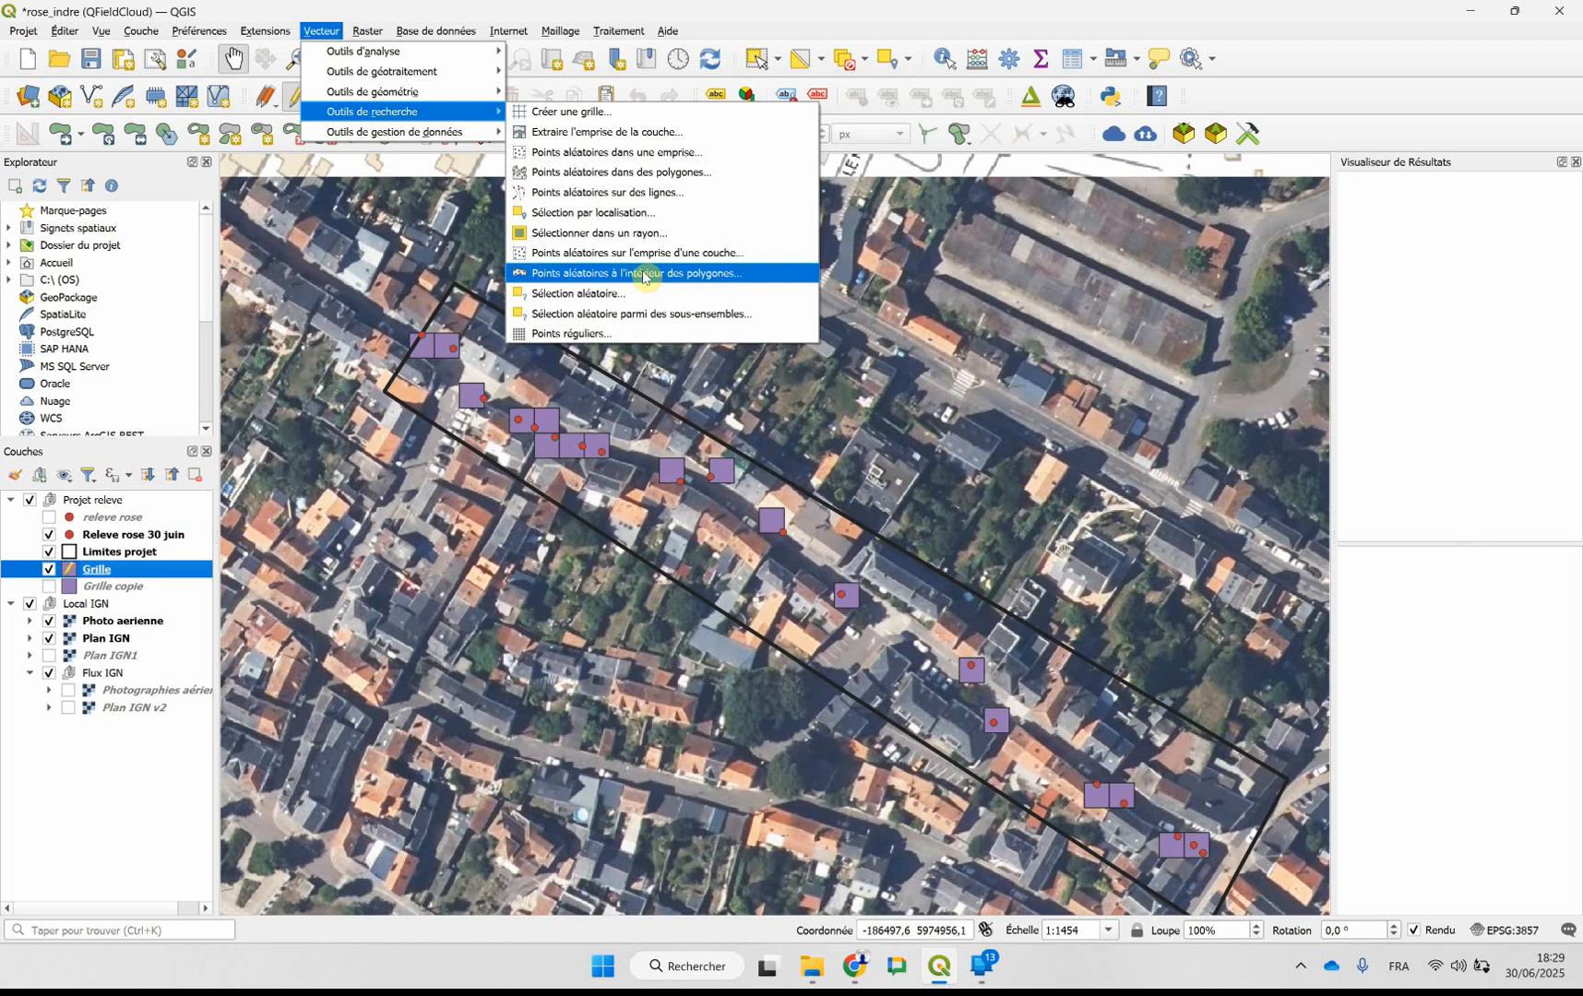
- Switch to the procedure document in the browser and find the instruction that follows the deletion of the grid cells
{"action": "left_click", "coordinate": [867, 978]}
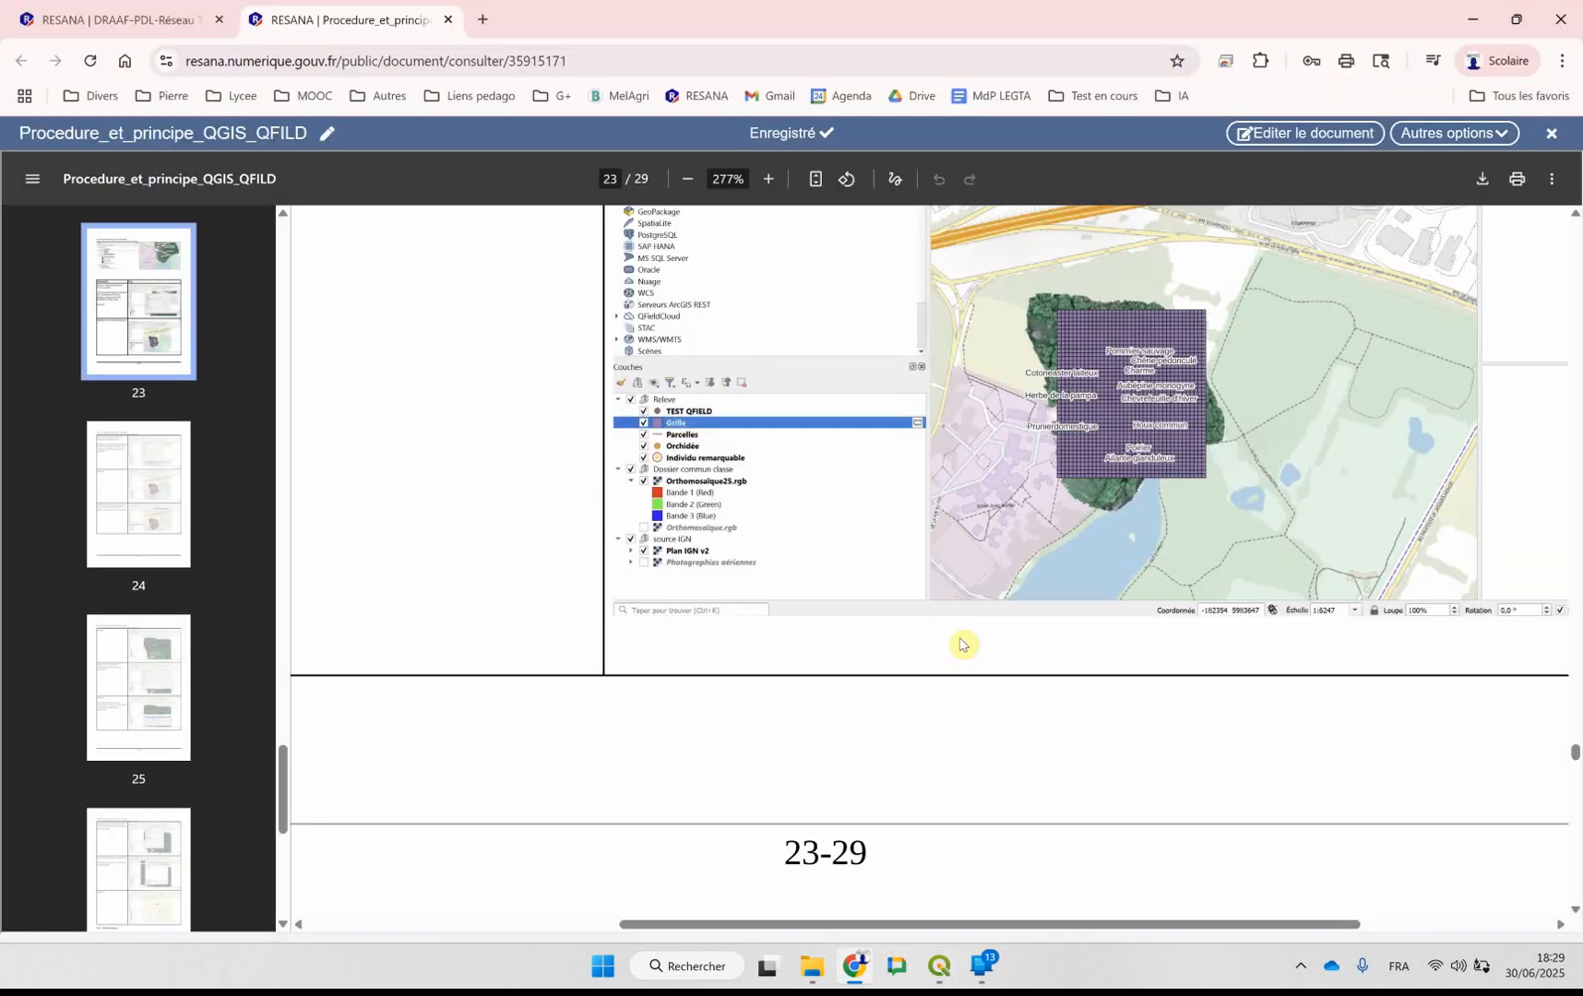
{"action": "scroll", "coordinate": [960, 644], "scroll_direction": "down", "scroll_amount": 5}
{"action": "scroll", "coordinate": [961, 644], "scroll_direction": "down", "scroll_amount": 12}
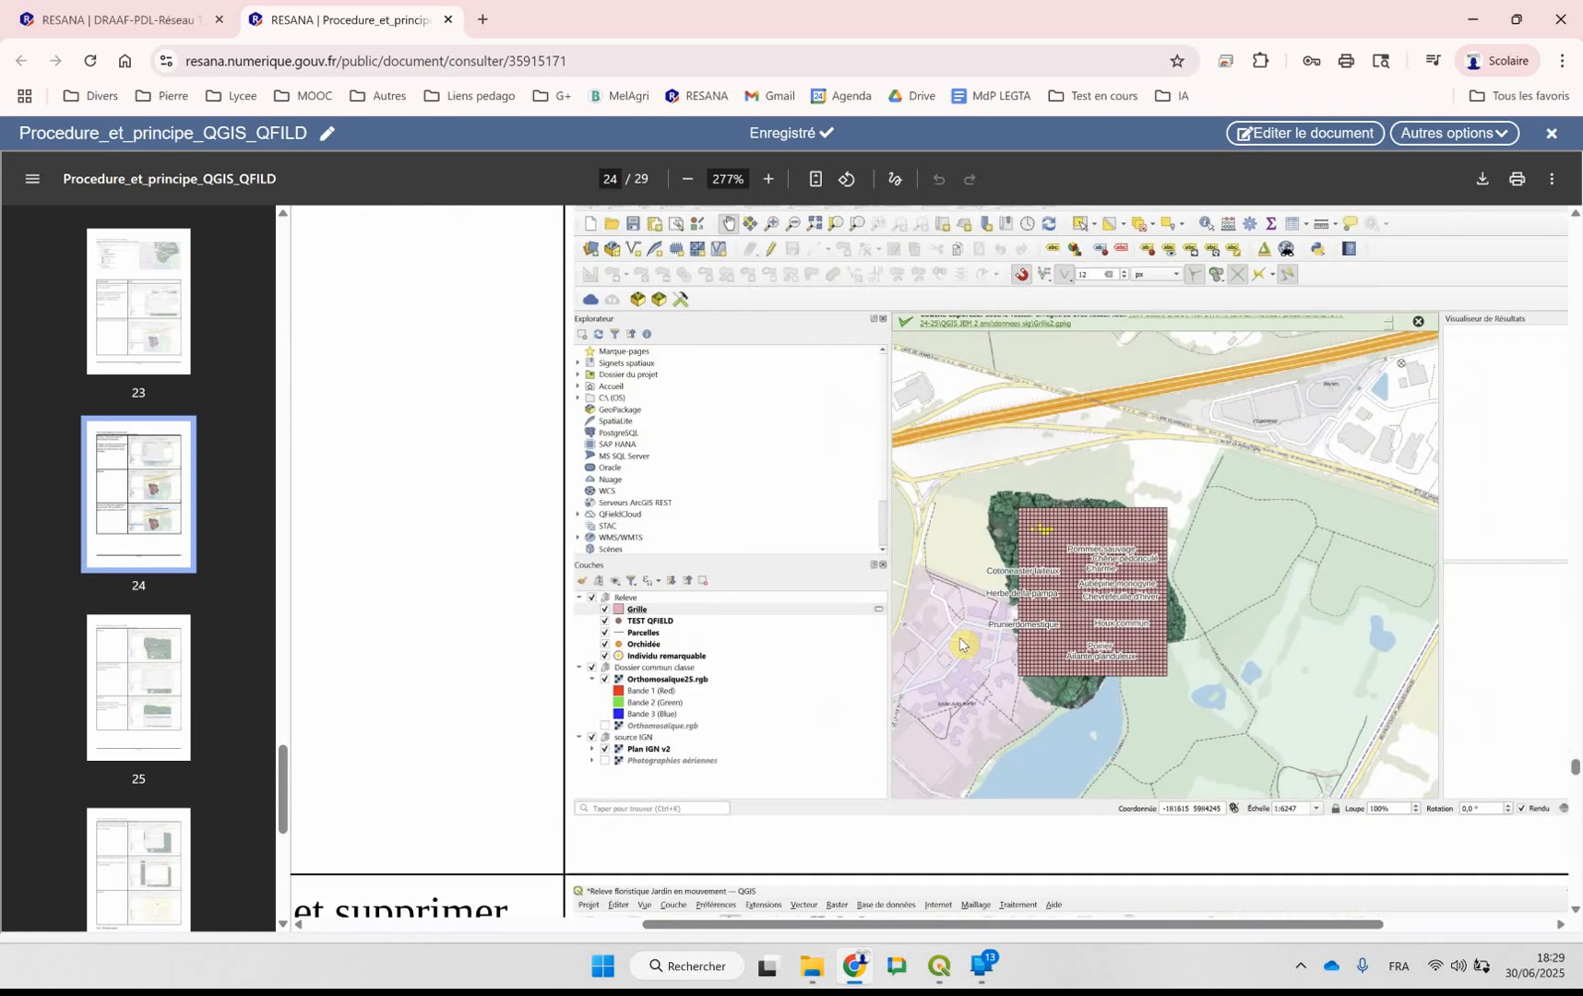
{"action": "scroll", "coordinate": [960, 644], "scroll_direction": "down", "scroll_amount": 10}
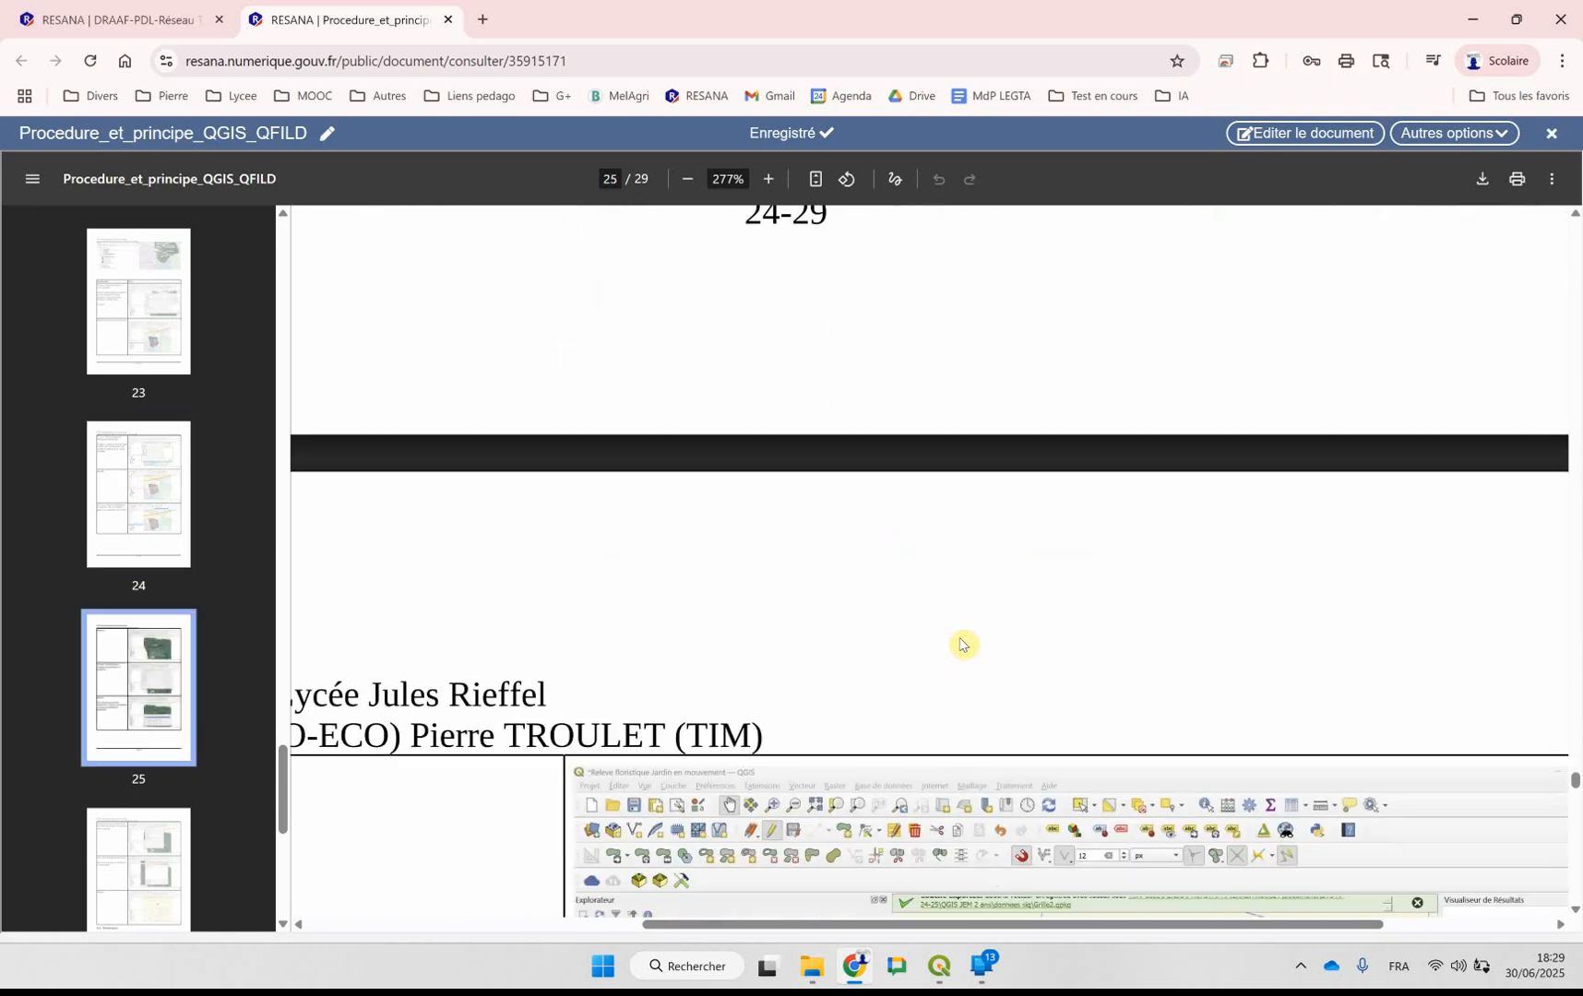
{"action": "scroll", "coordinate": [960, 644], "scroll_direction": "down", "scroll_amount": 12}
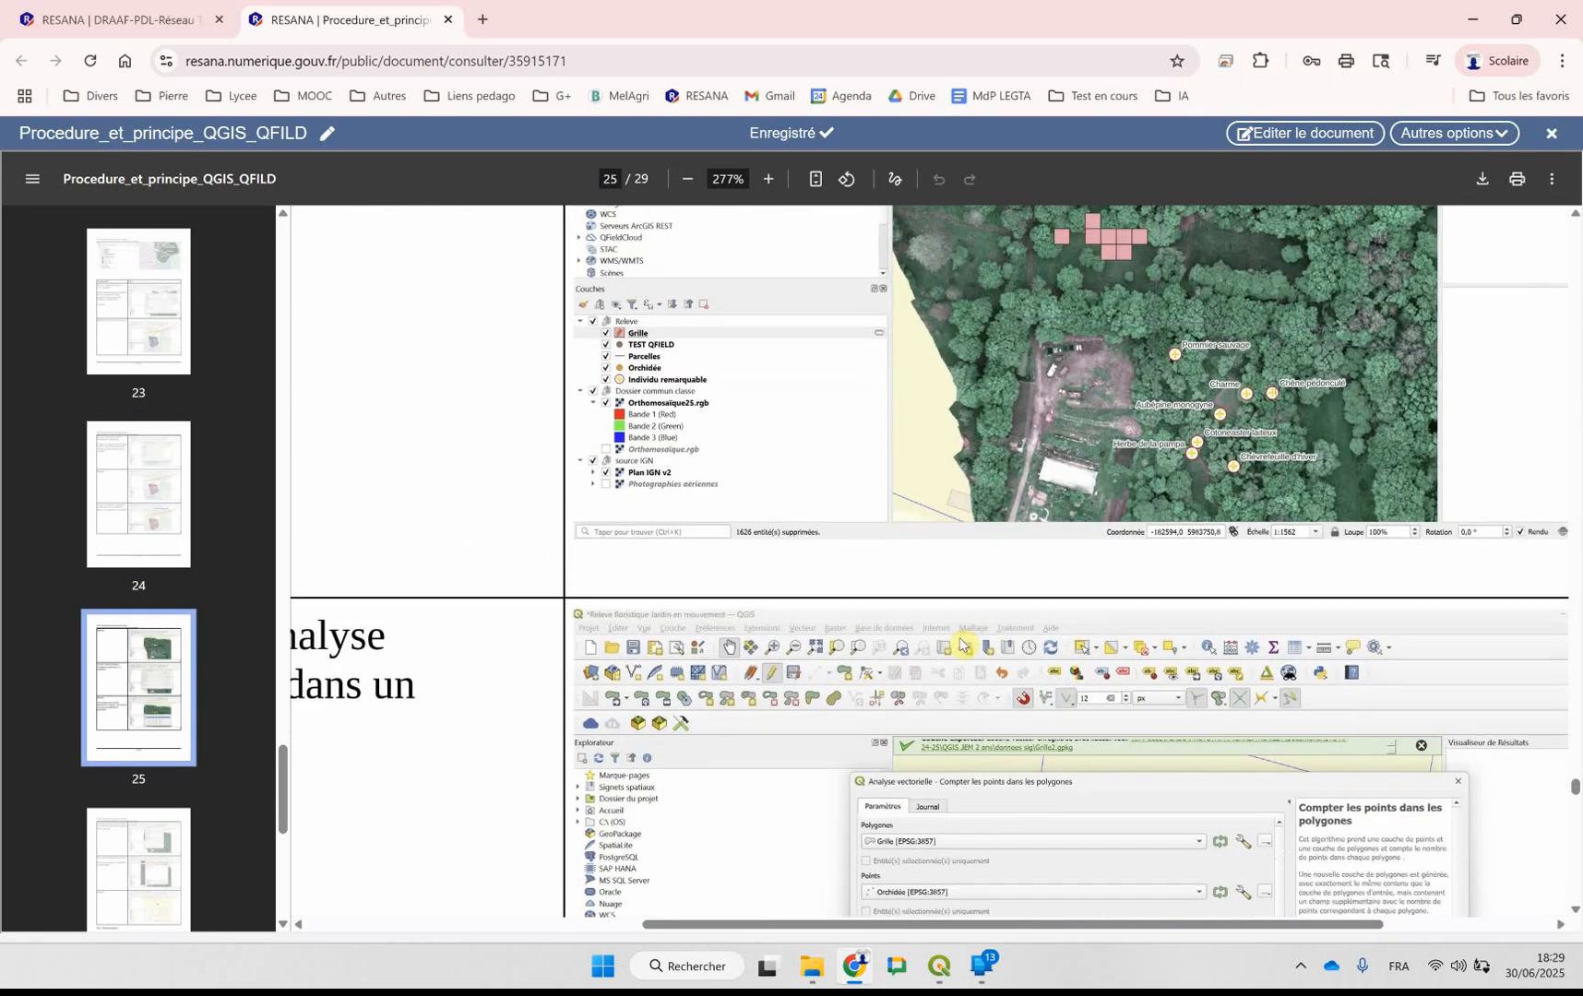
{"action": "scroll", "coordinate": [963, 645], "scroll_direction": "down", "scroll_amount": 1}
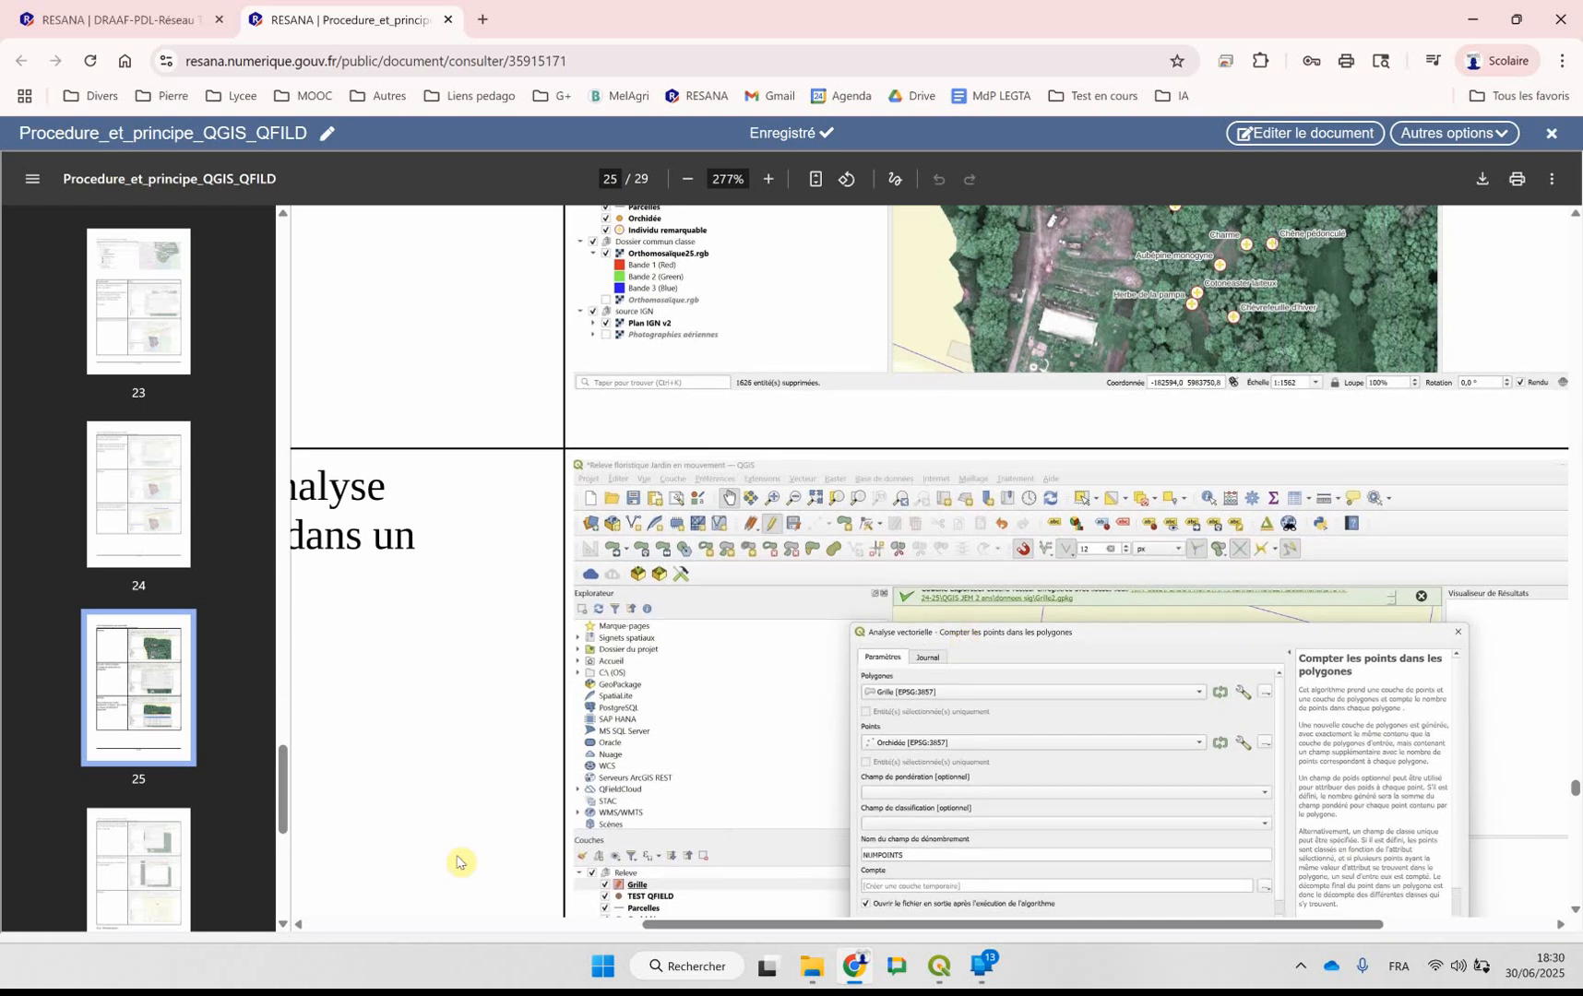
{"action": "scroll", "coordinate": [459, 861], "scroll_direction": "right", "scroll_amount": 3}
{"action": "scroll", "coordinate": [459, 861], "scroll_direction": "left", "scroll_amount": 4}
{"action": "scroll", "coordinate": [459, 860], "scroll_direction": "left", "scroll_amount": 4}
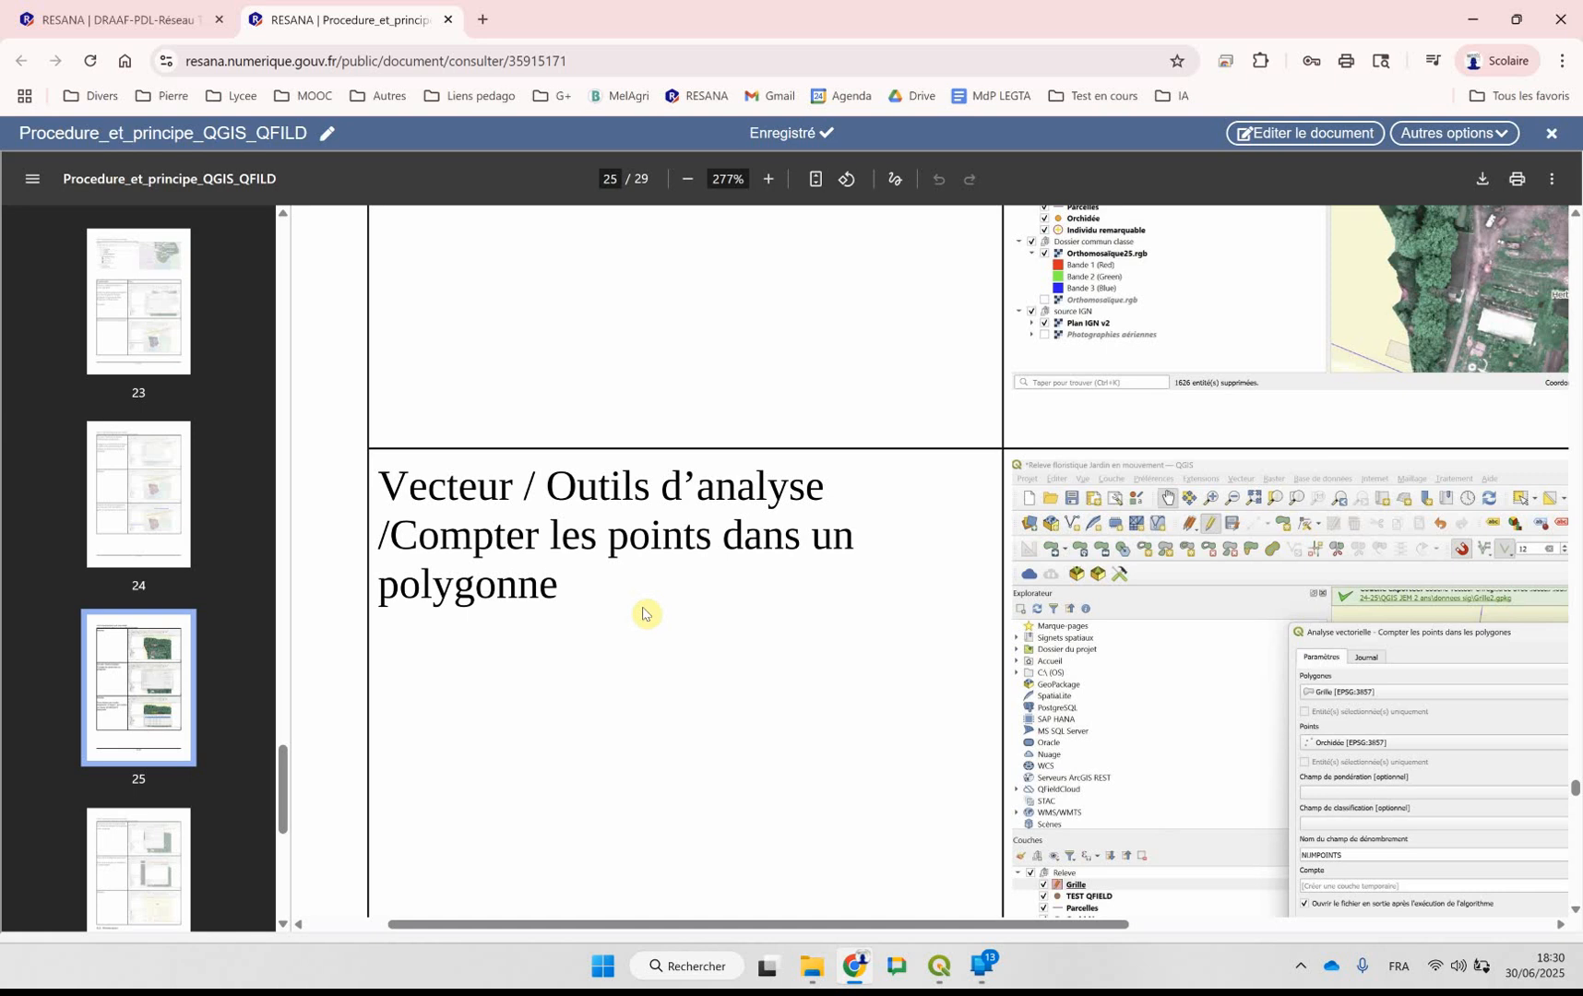
- Back in QGIS, count the Releve rose 30 juin points in the Grille polygons, outputting a temporary layer with the NUMPOINTS field
{"action": "left_click", "coordinate": [941, 973]}
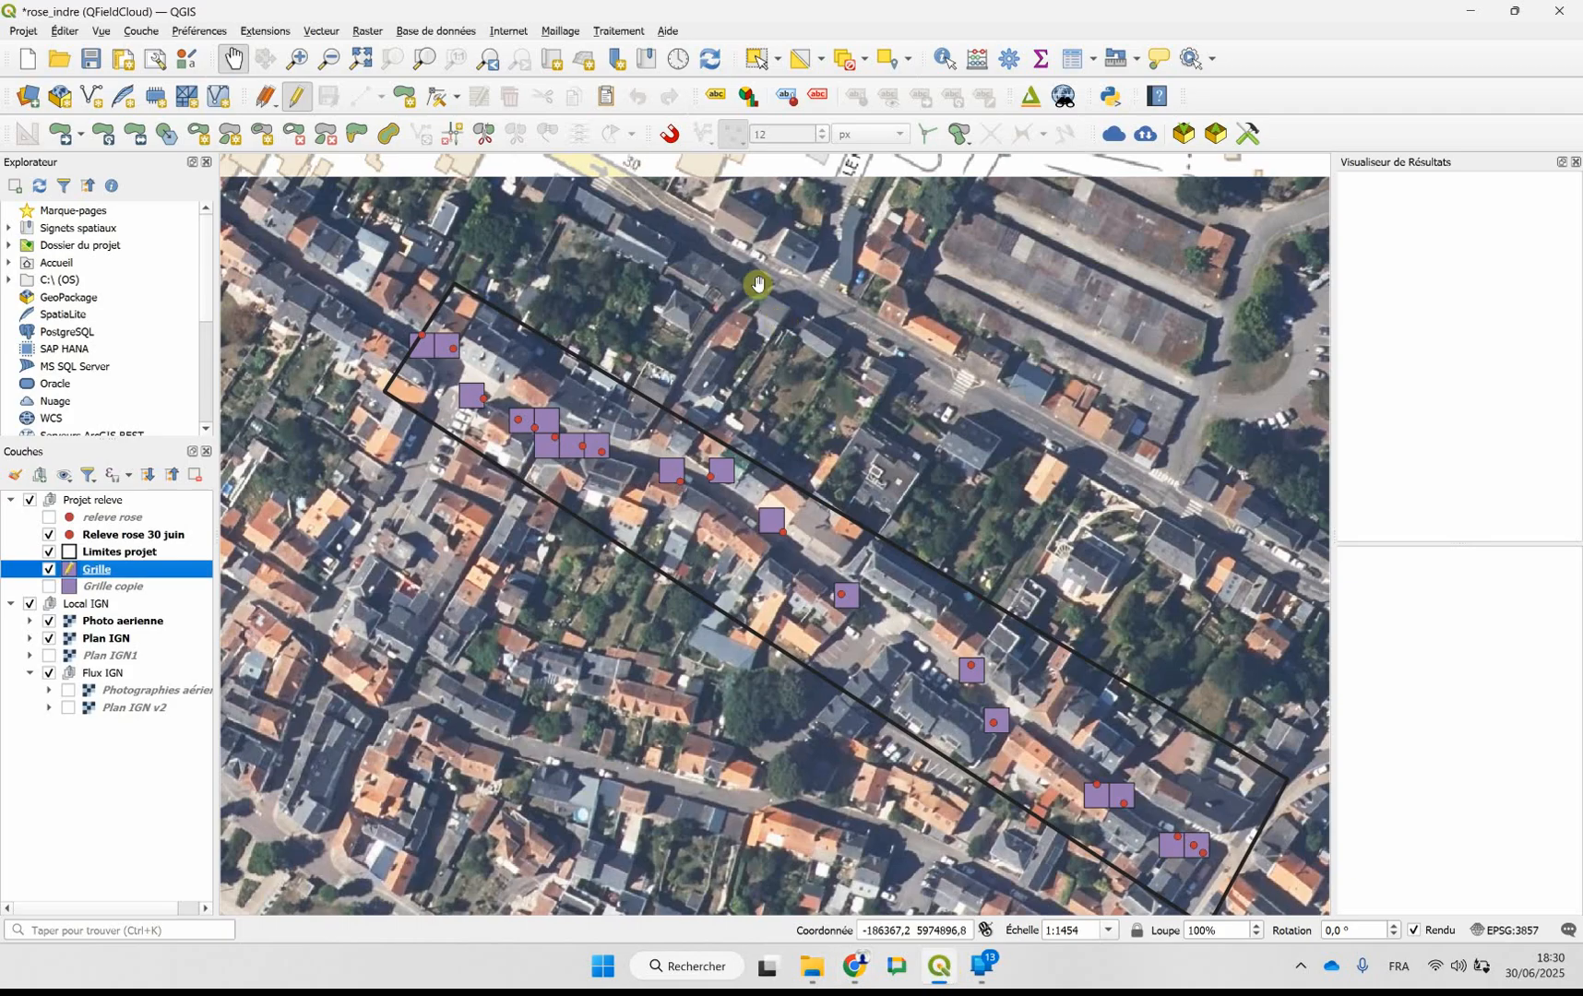
{"action": "left_click", "coordinate": [323, 31]}
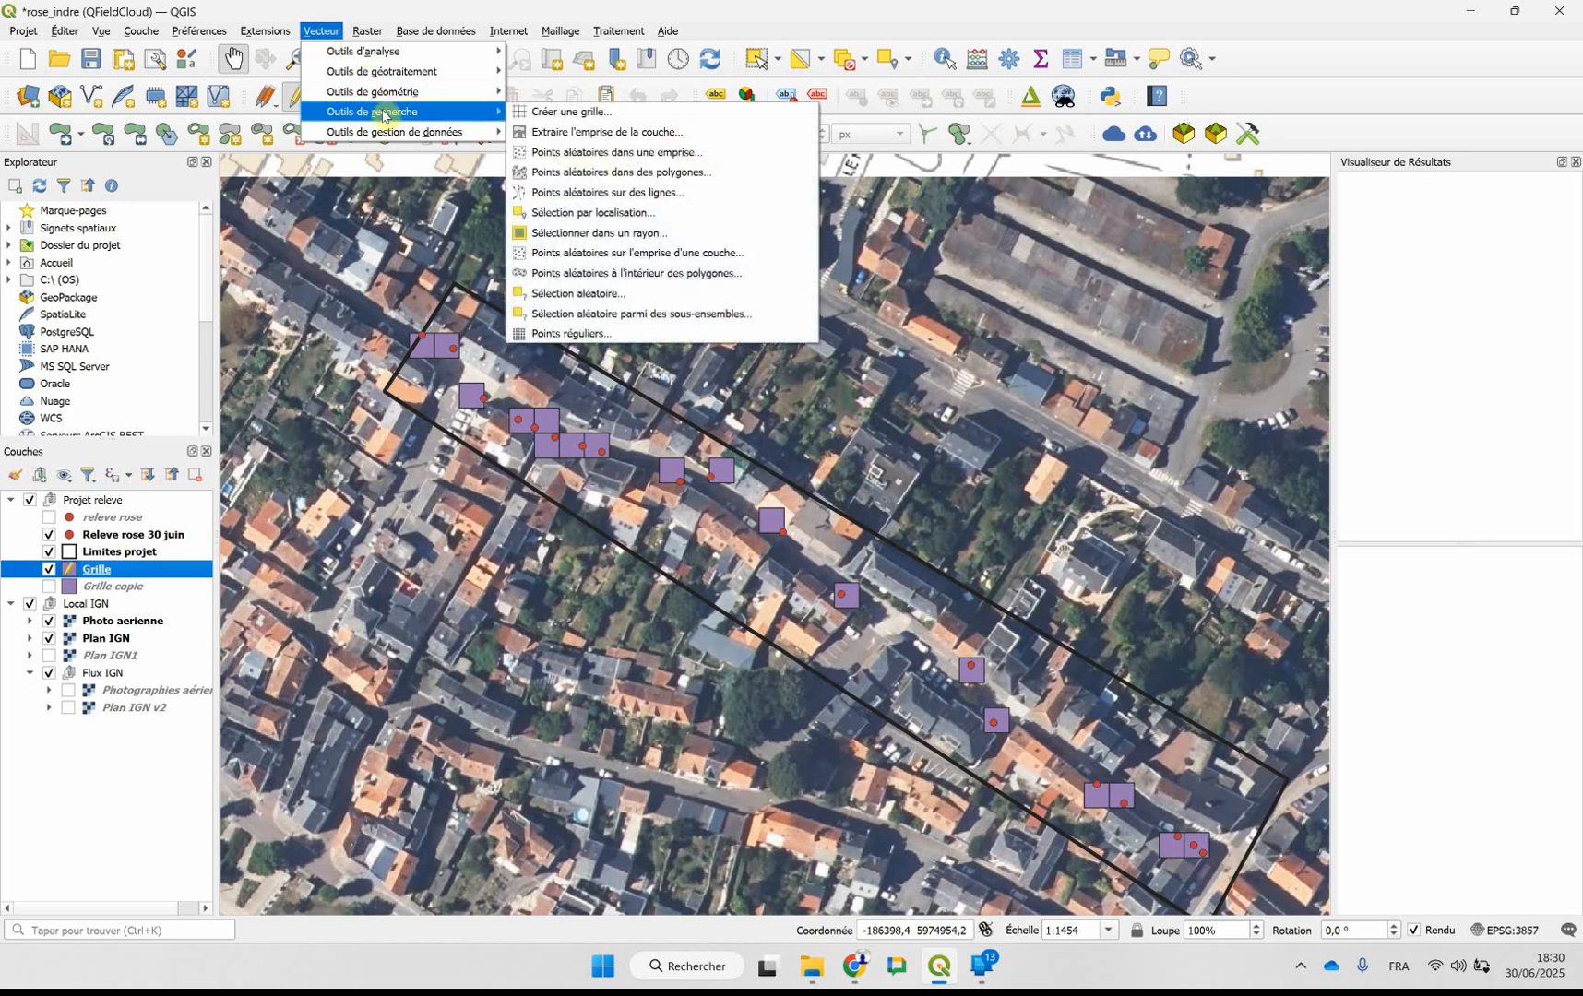
{"action": "mouse_move", "coordinate": [463, 57]}
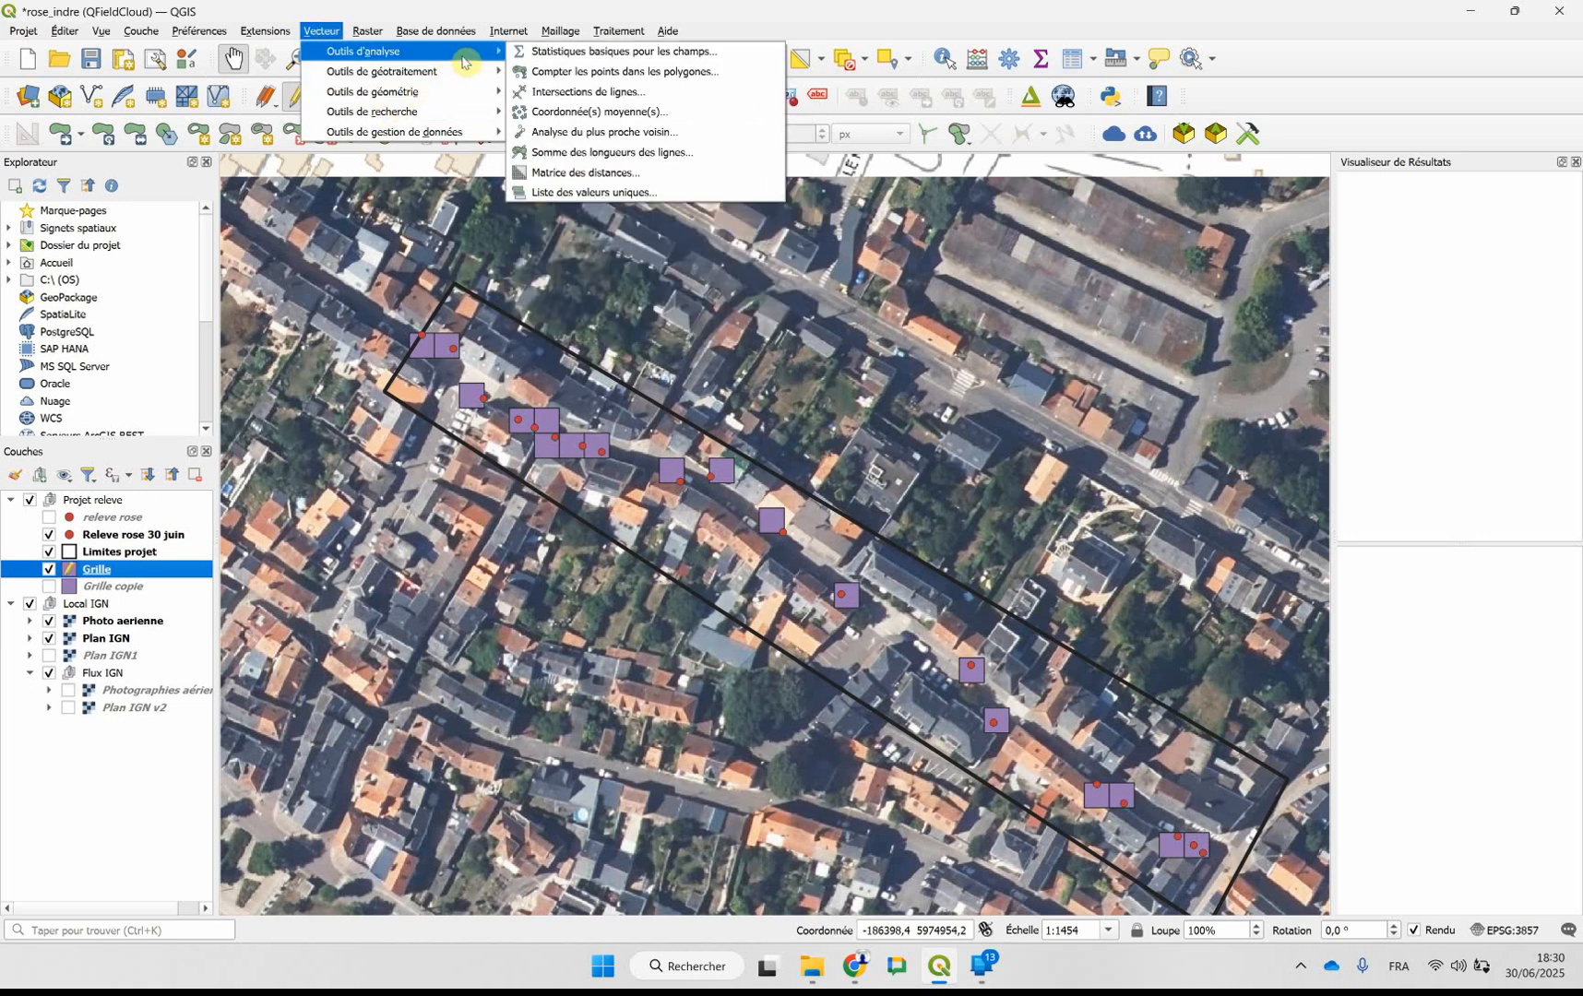
{"action": "left_click", "coordinate": [595, 73]}
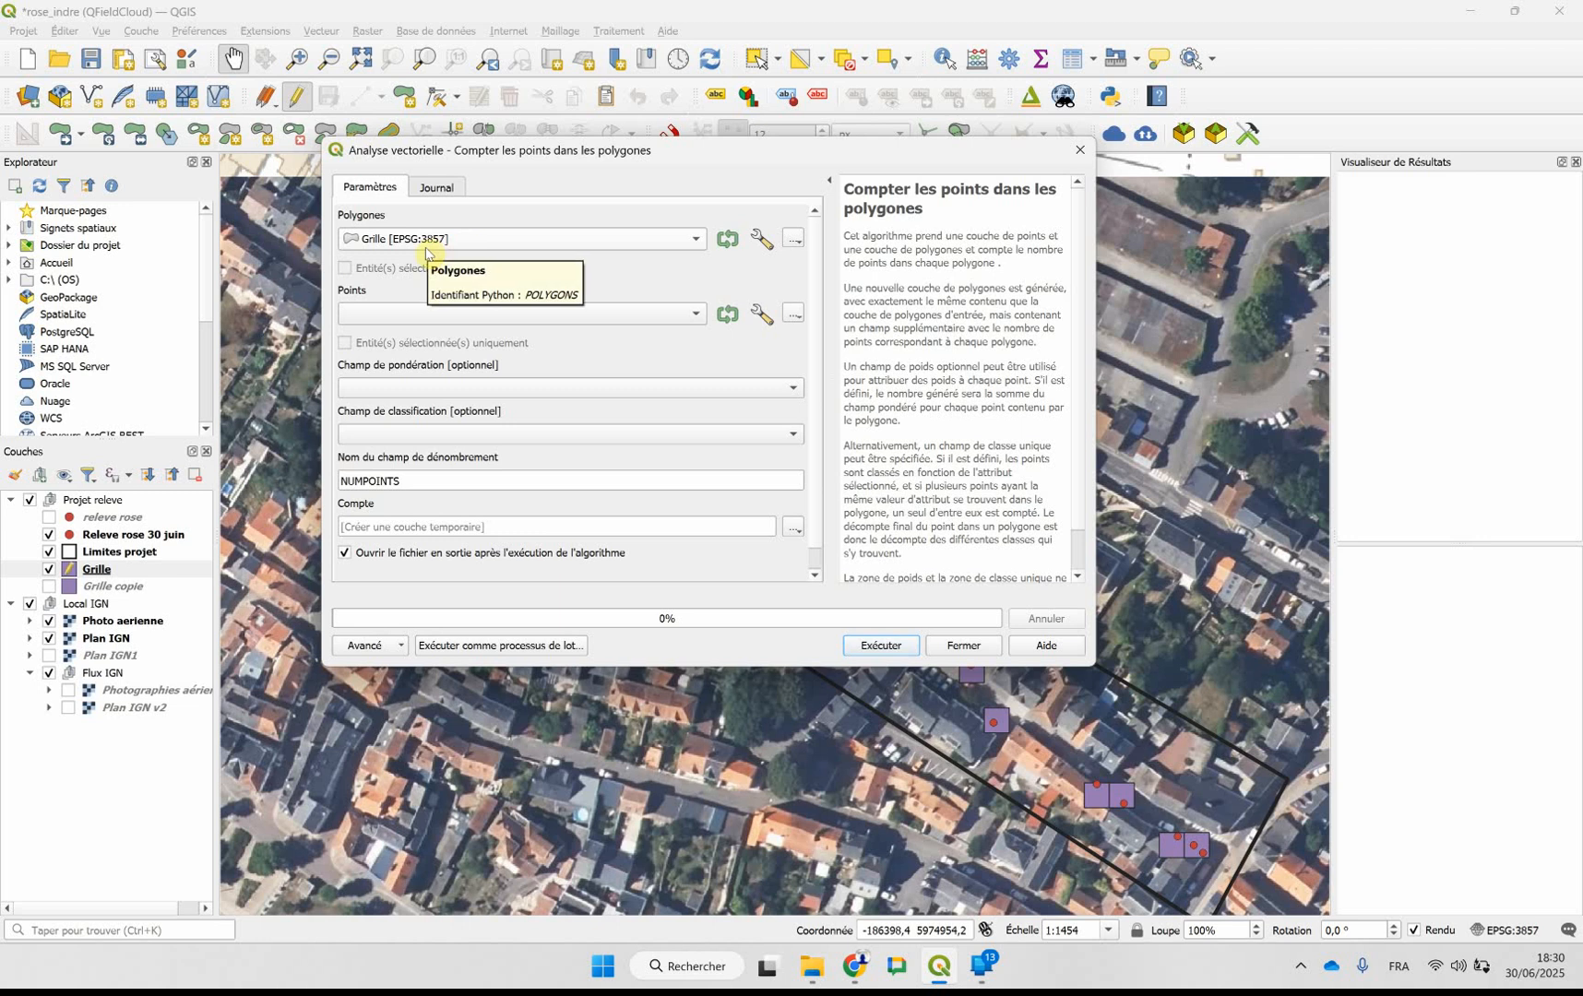
{"action": "left_click", "coordinate": [426, 246]}
{"action": "left_click", "coordinate": [439, 241]}
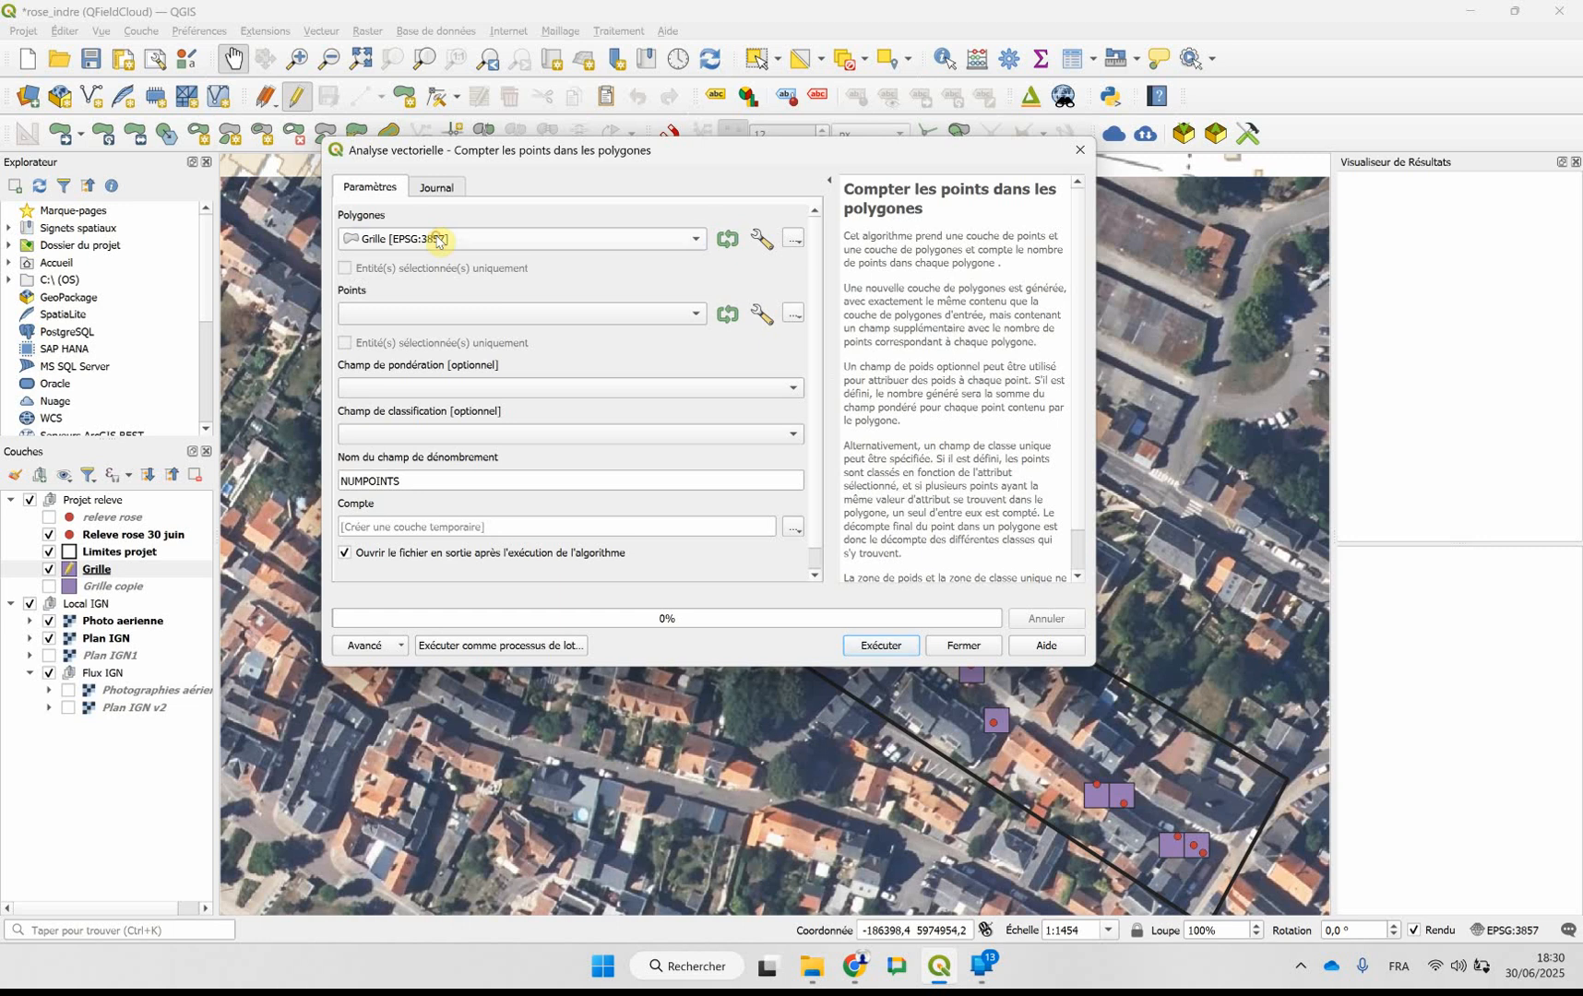
{"action": "left_click", "coordinate": [403, 310]}
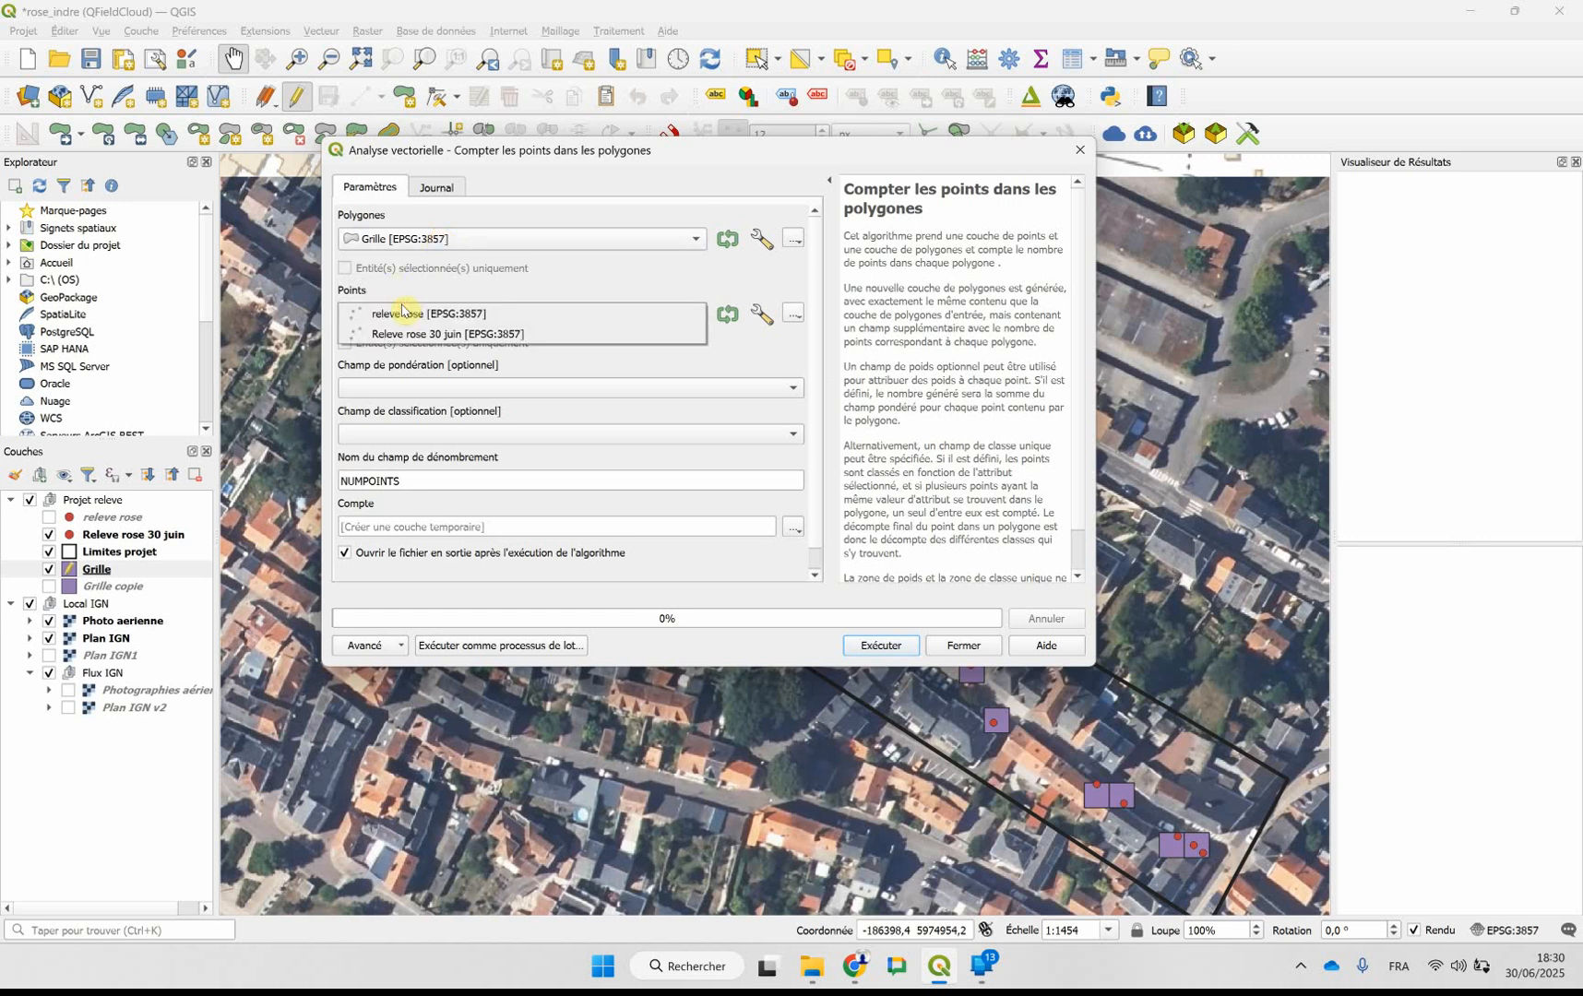
{"action": "left_click", "coordinate": [413, 334]}
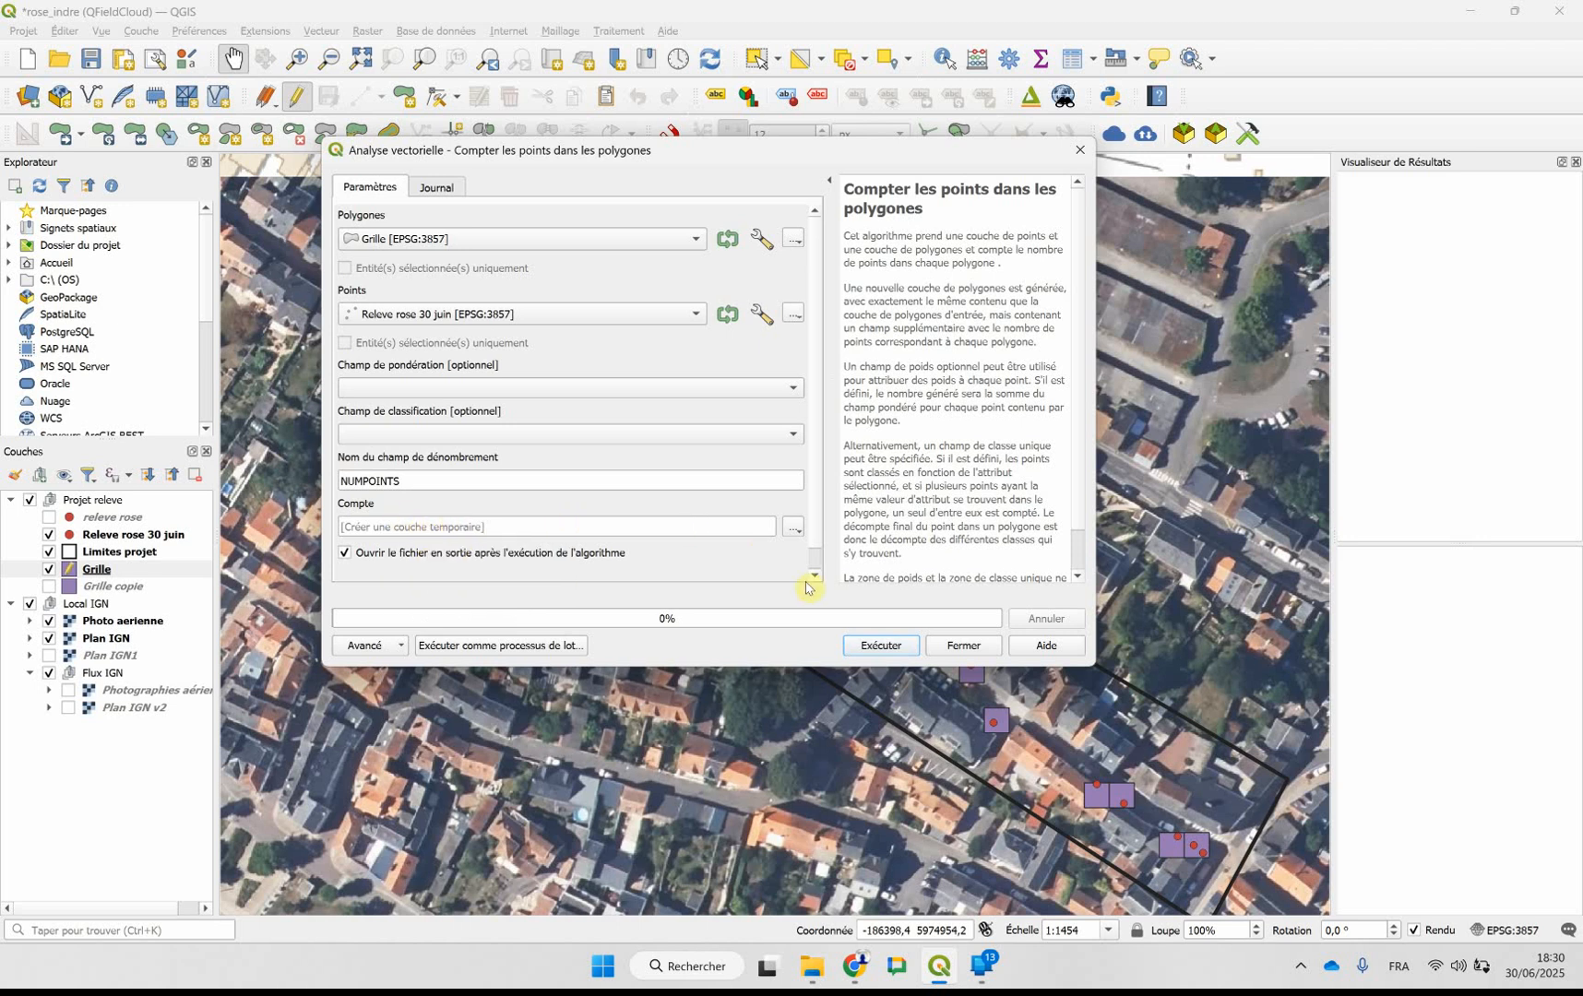
{"action": "left_click", "coordinate": [874, 645]}
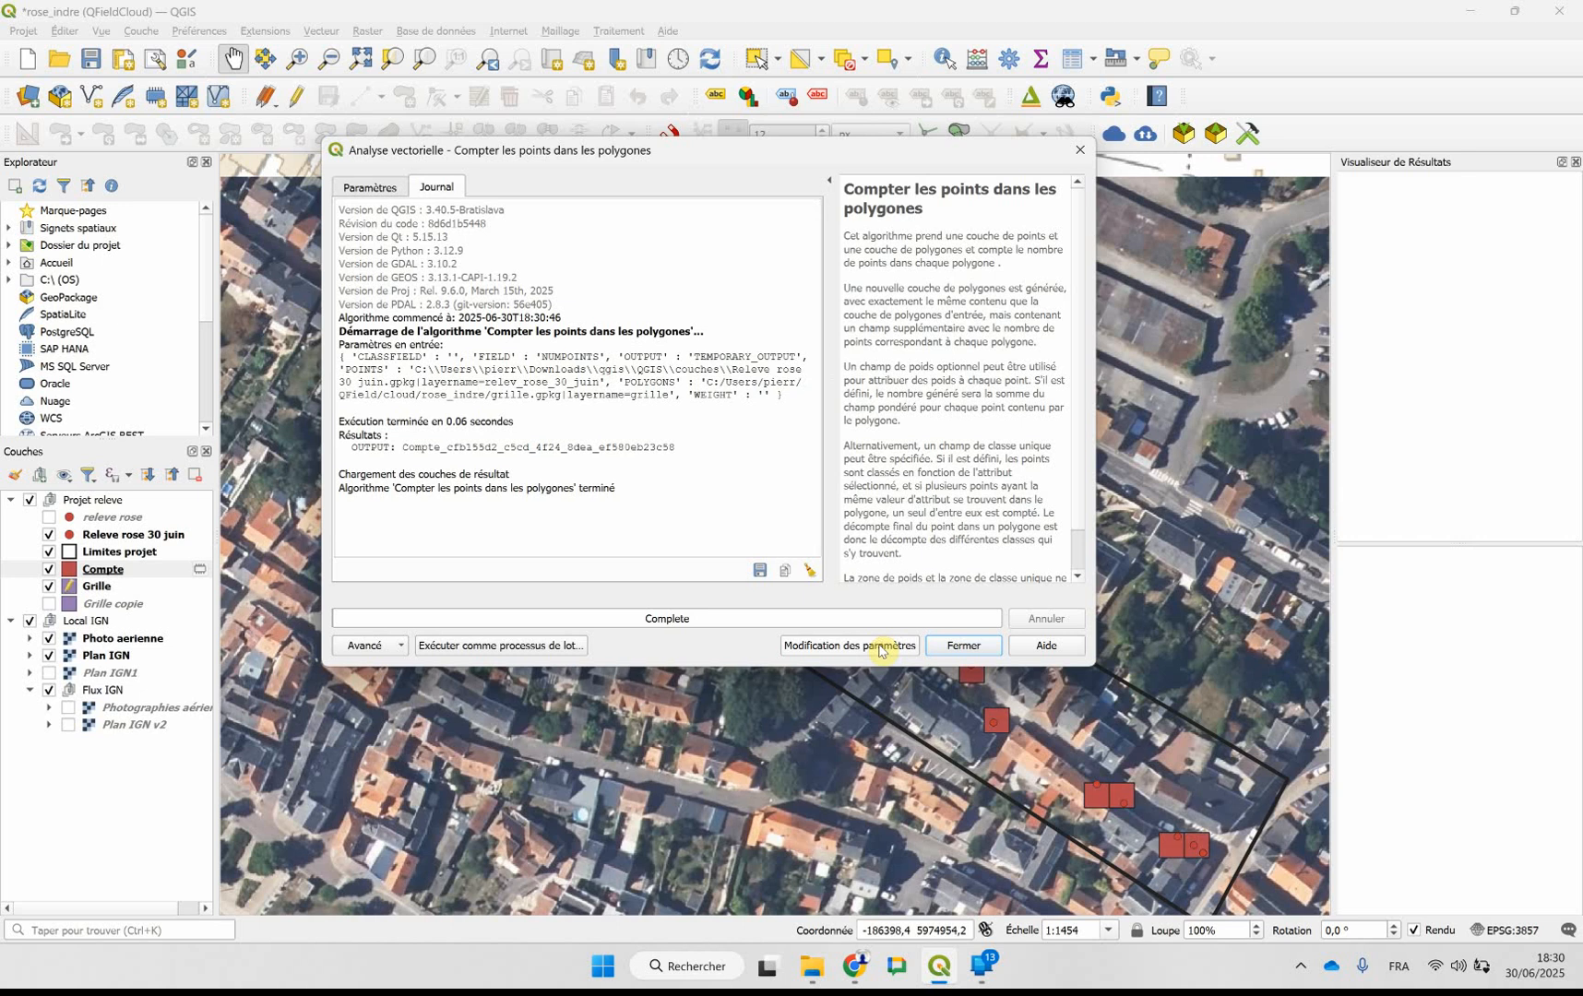
{"action": "left_click", "coordinate": [959, 645]}
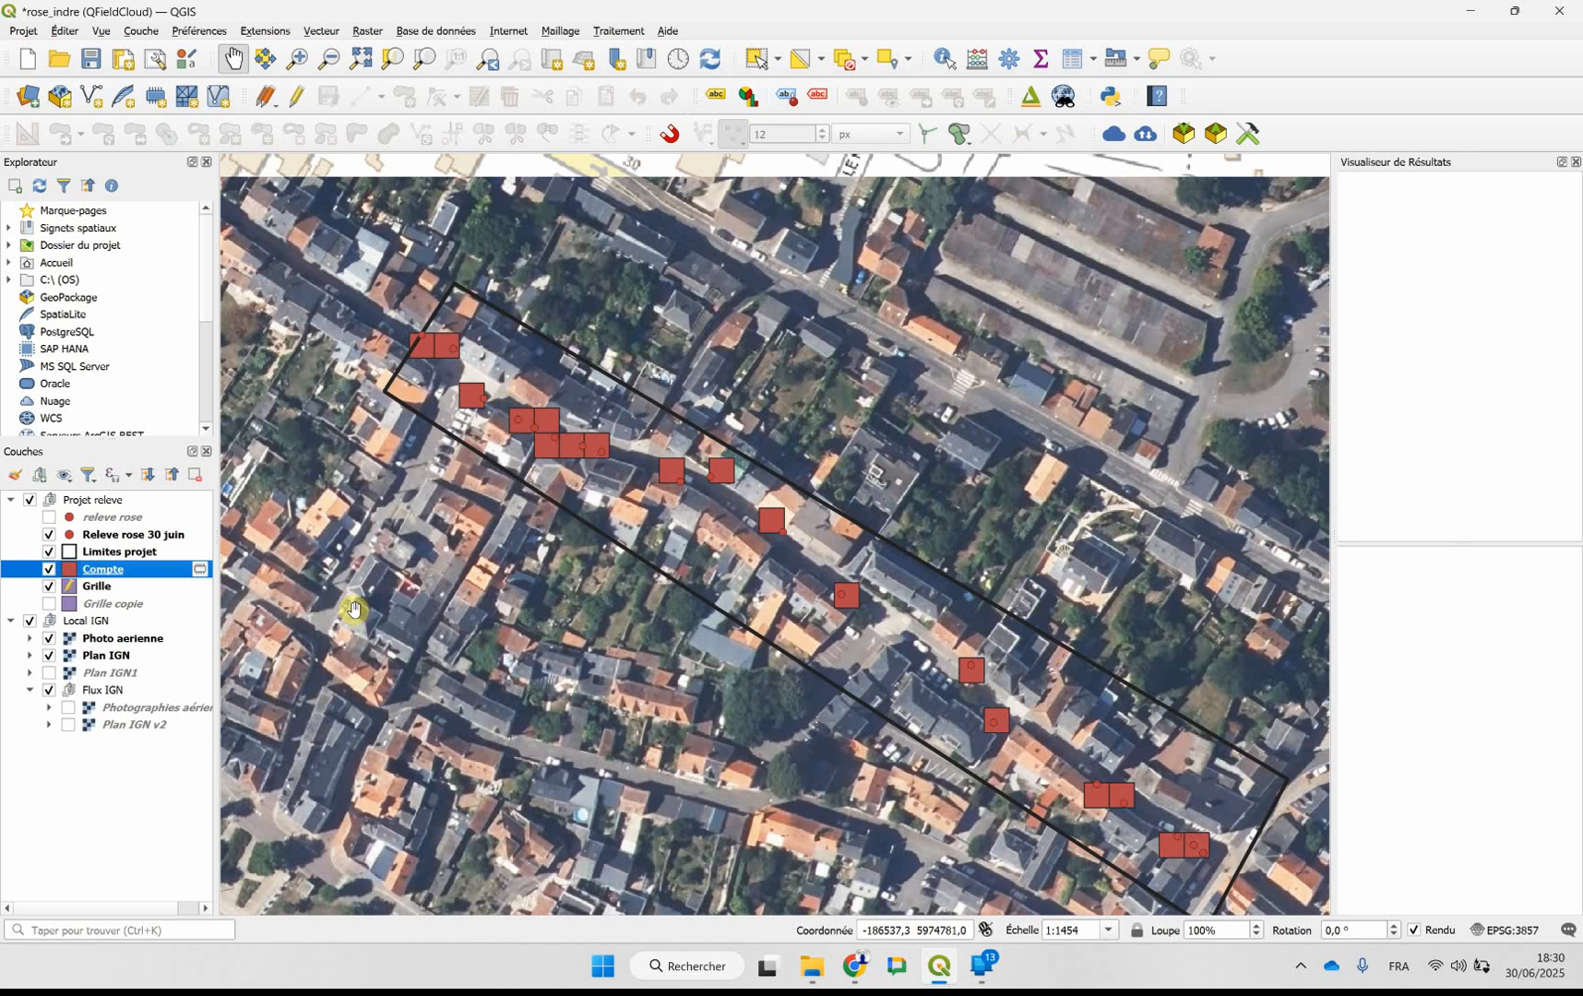
{"action": "right_click", "coordinate": [167, 573]}
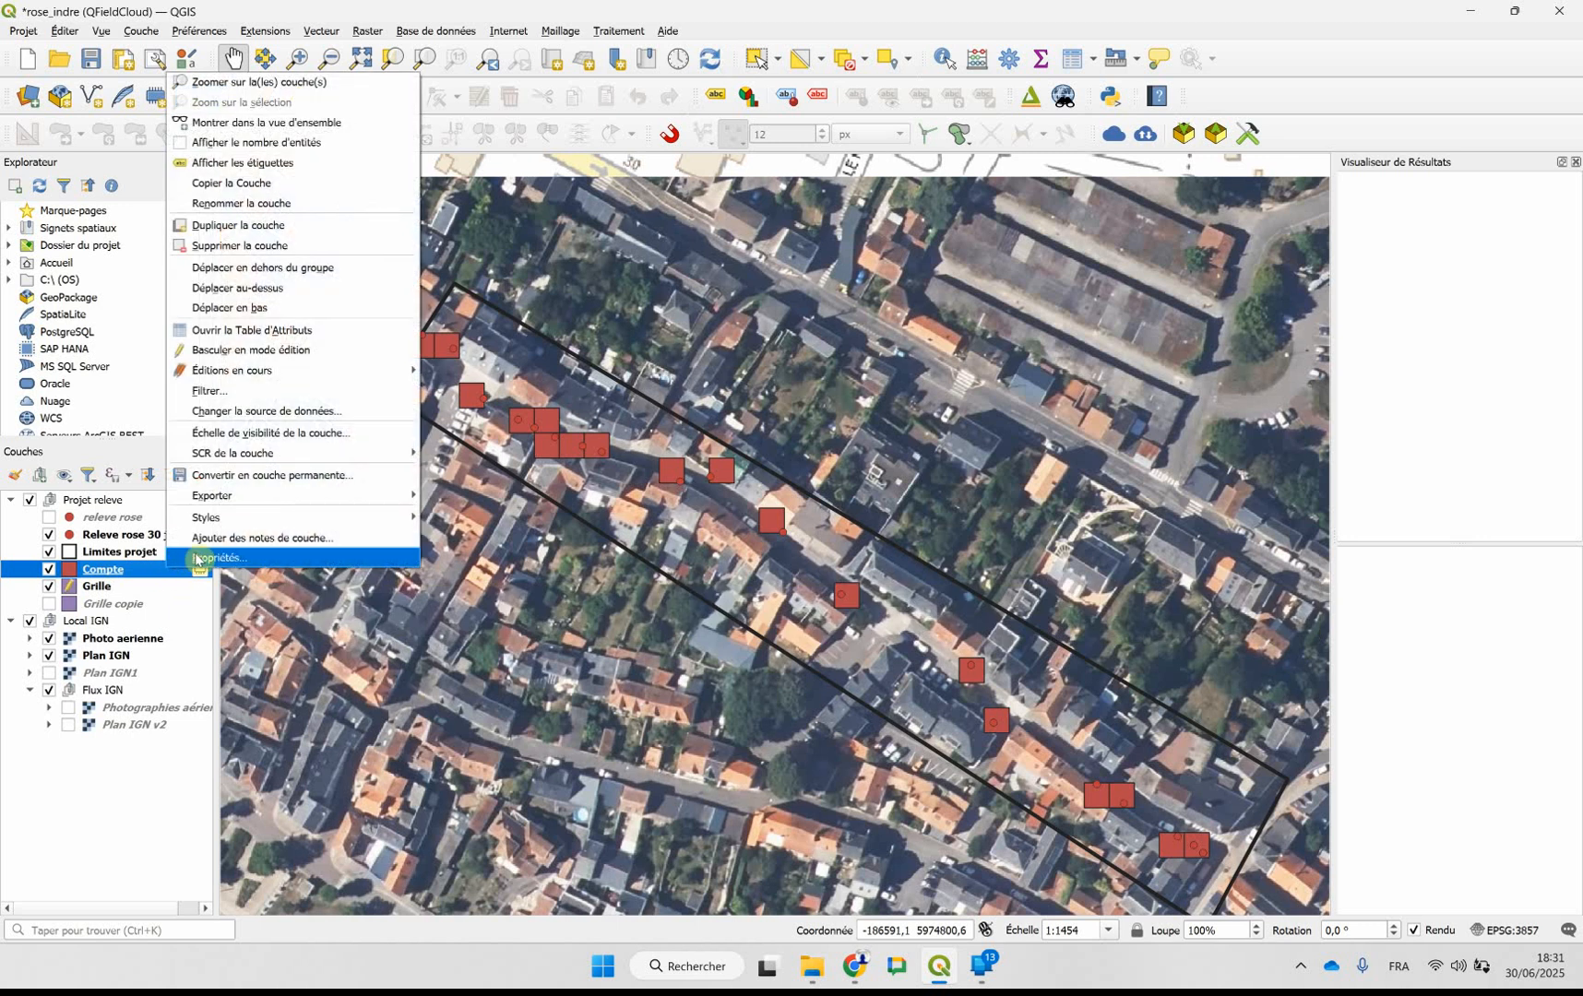
{"action": "left_click", "coordinate": [196, 559]}
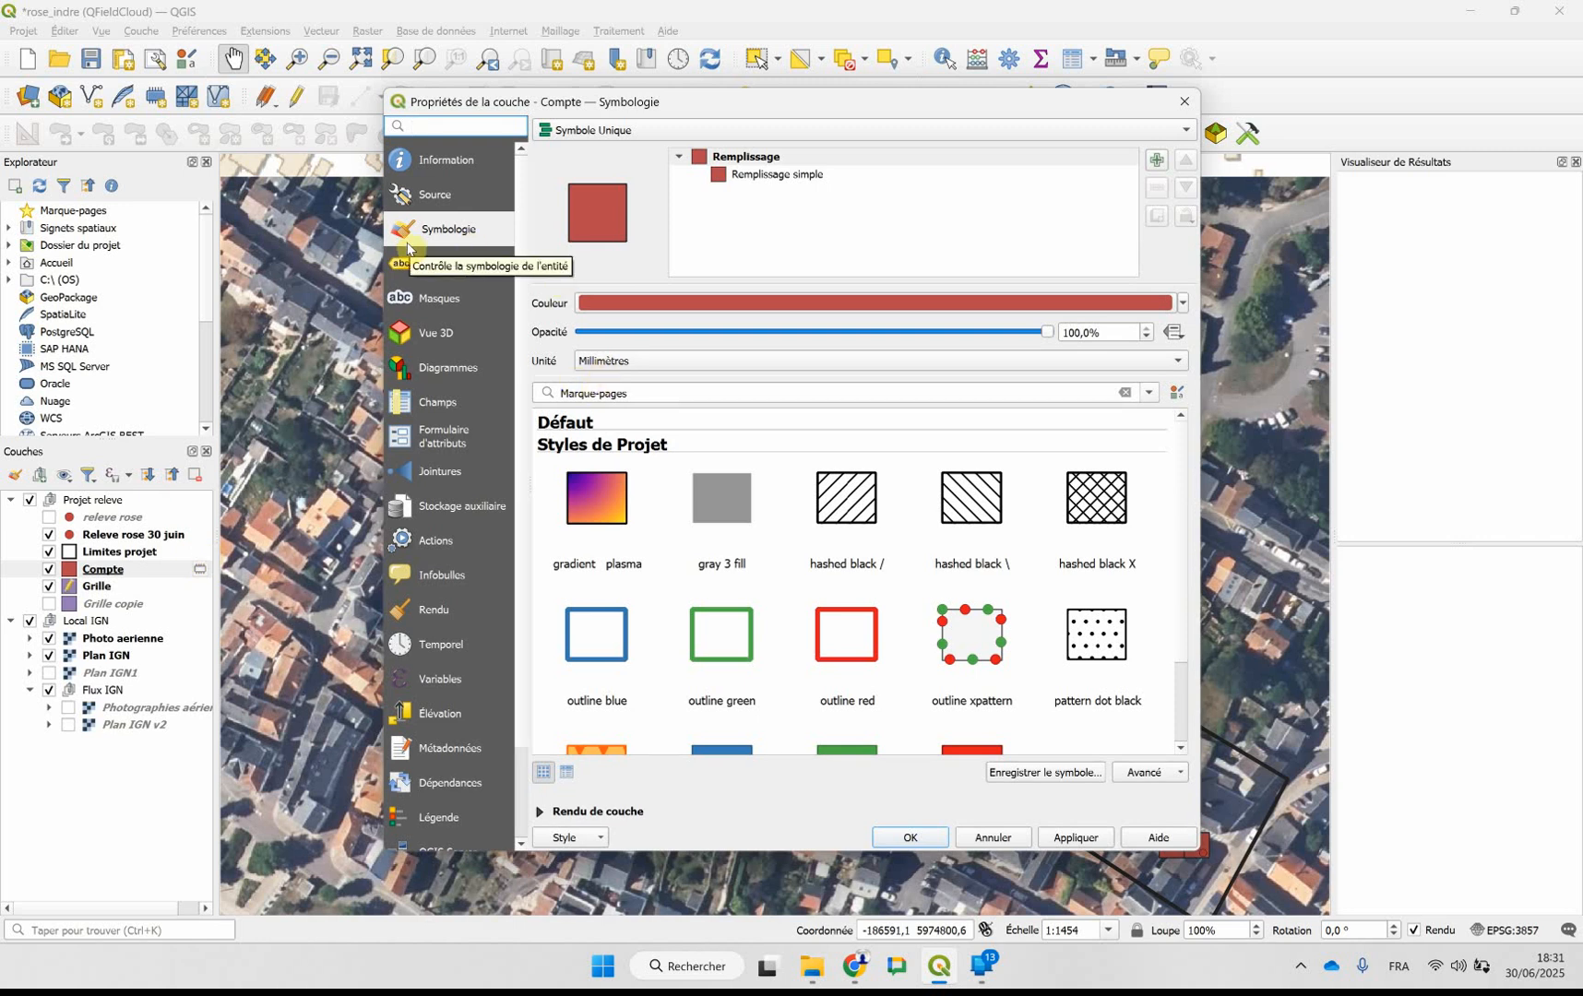
{"action": "left_click", "coordinate": [1184, 106]}
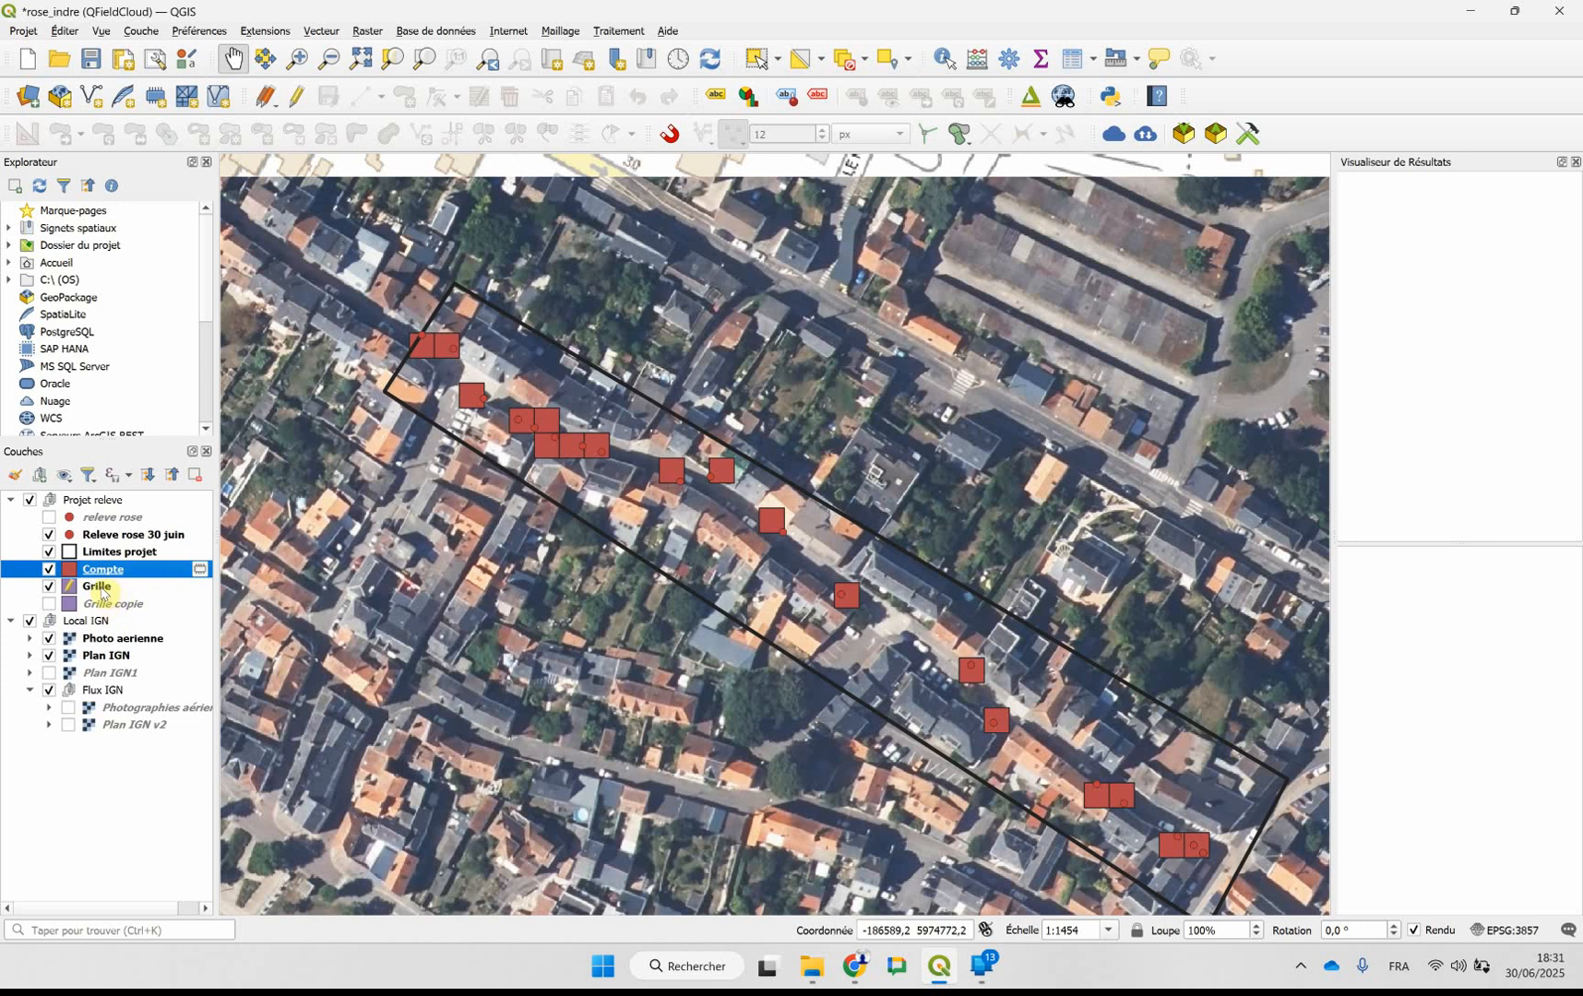
- Turn off edit mode on the Grille layer and make the Compte layer active
{"action": "left_click", "coordinate": [101, 588]}
{"action": "left_click", "coordinate": [296, 96]}
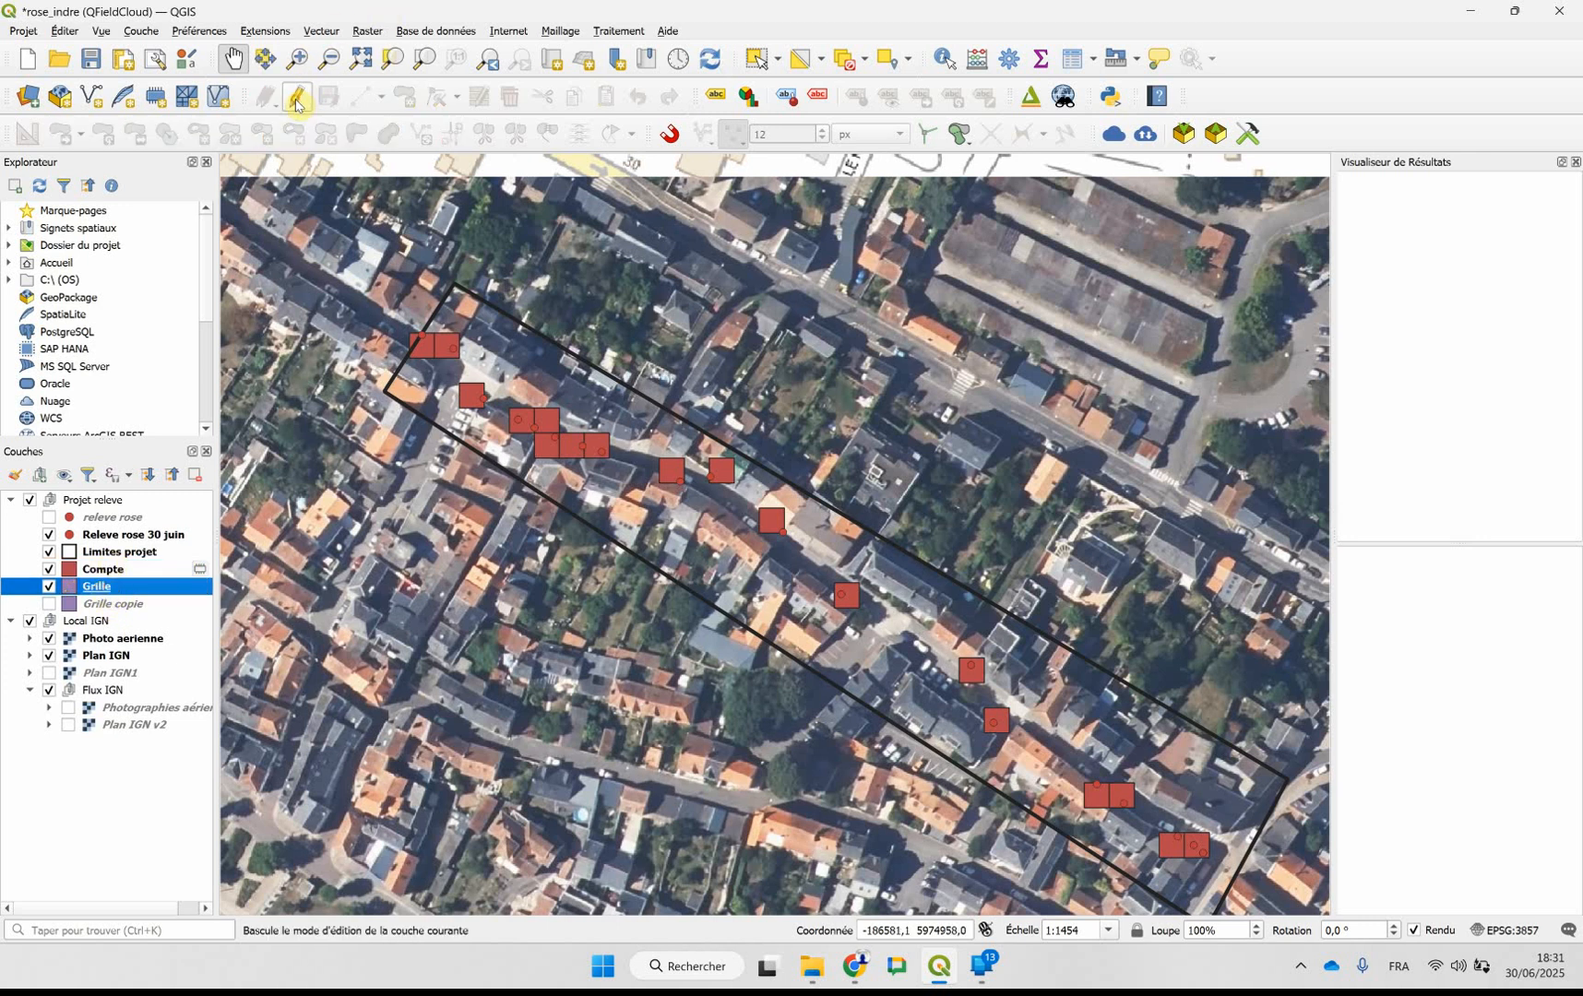
{"action": "left_click", "coordinate": [139, 572]}
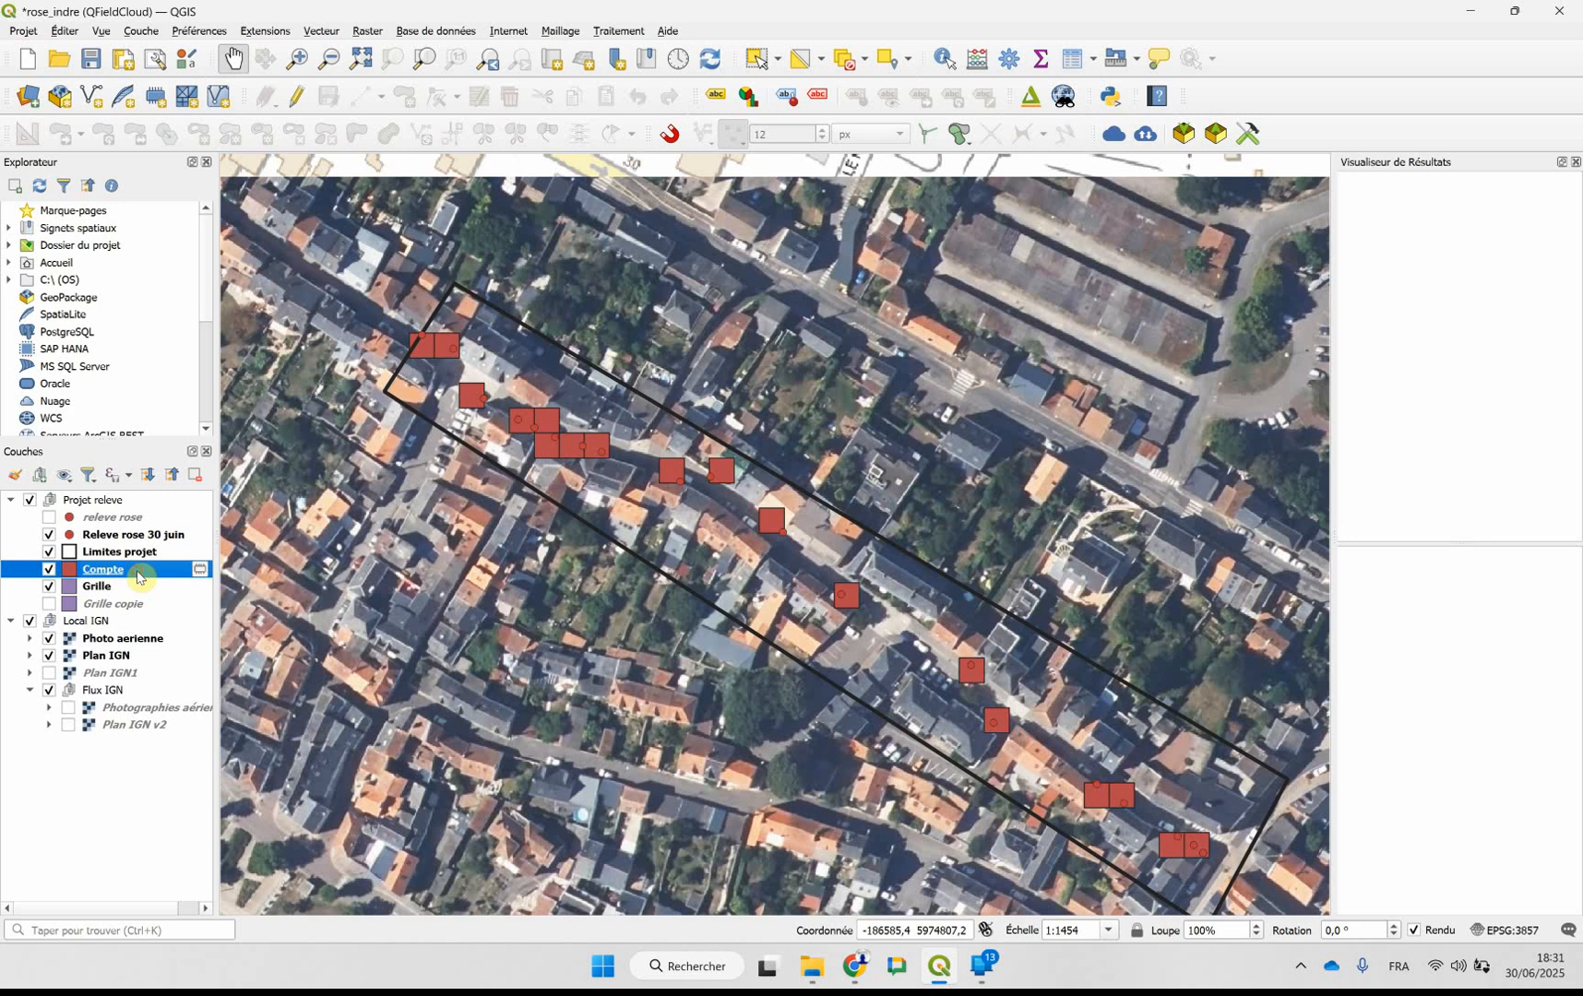
- Examine the NUMPOINTS column in the Compte attribute table and select the last row to locate its cell on the map
{"action": "right_click", "coordinate": [139, 578]}
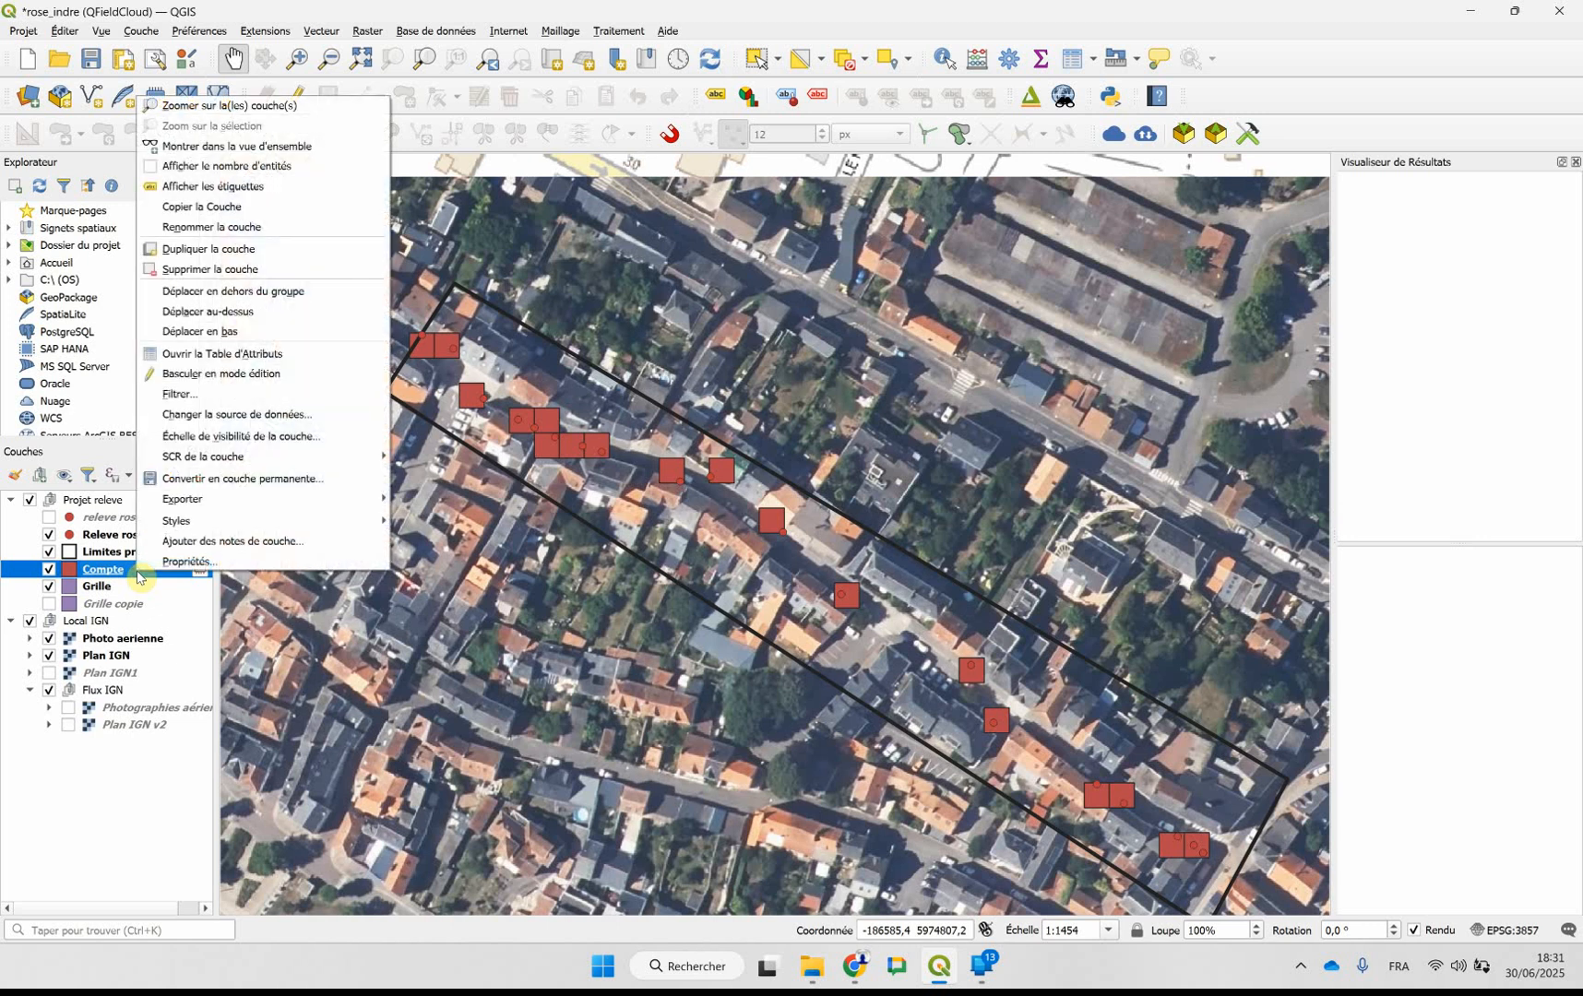
{"action": "left_click", "coordinate": [99, 578]}
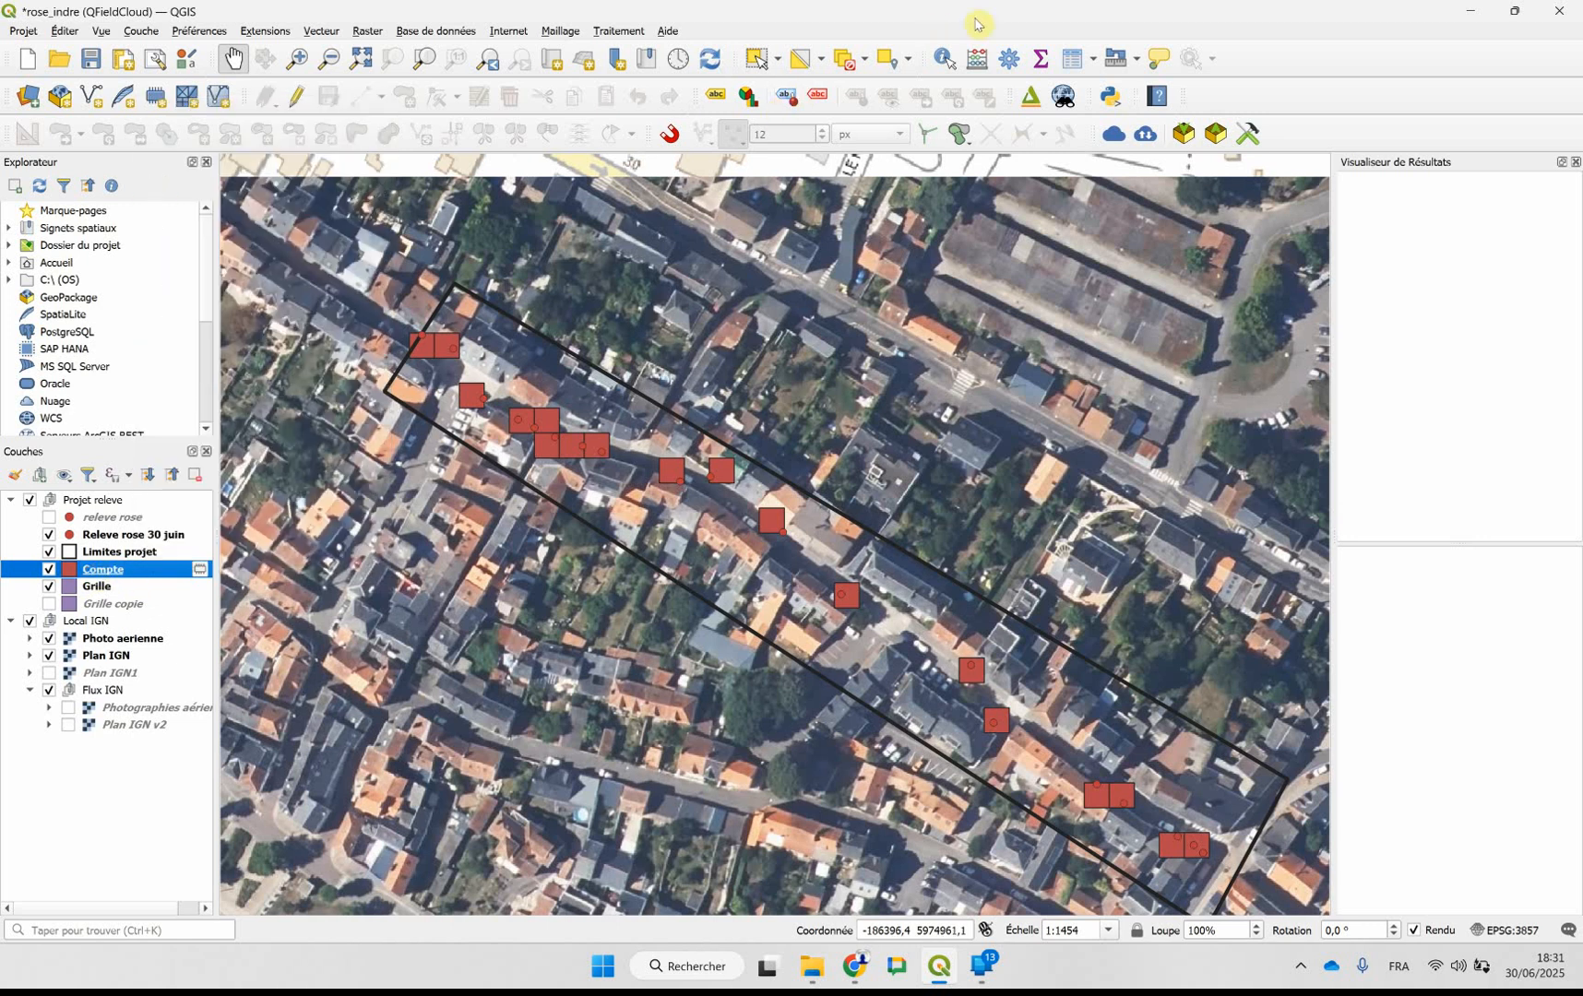
{"action": "left_click", "coordinate": [1070, 61]}
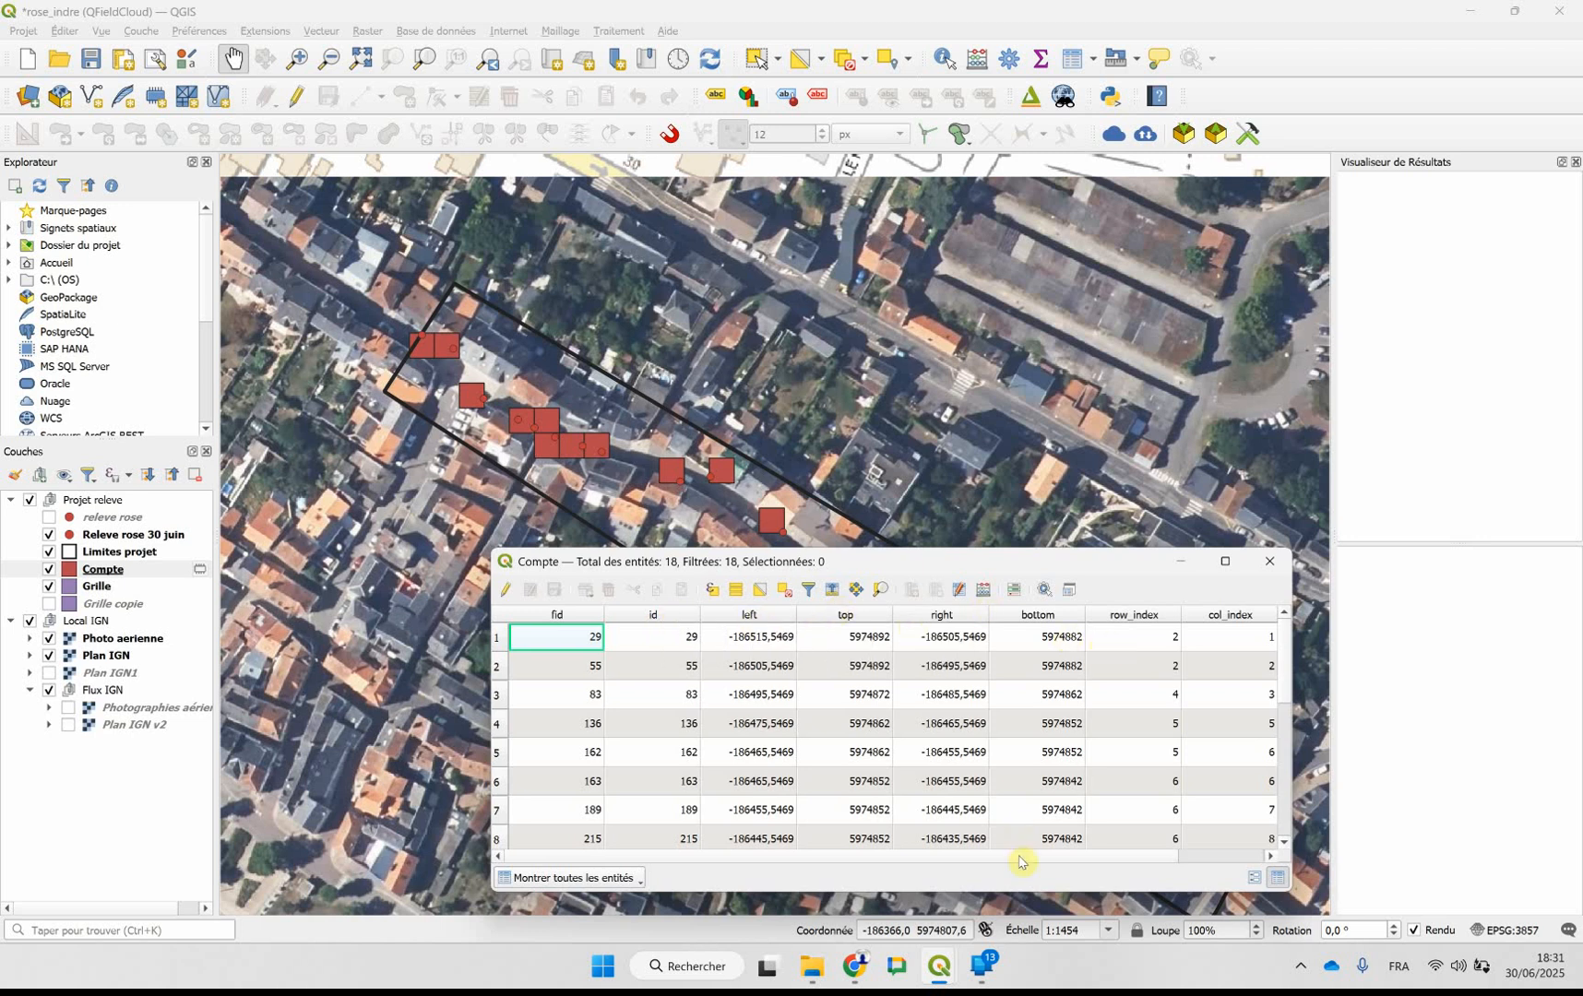
{"action": "left_click_drag", "start_coordinate": [1020, 860], "coordinate": [1074, 861]}
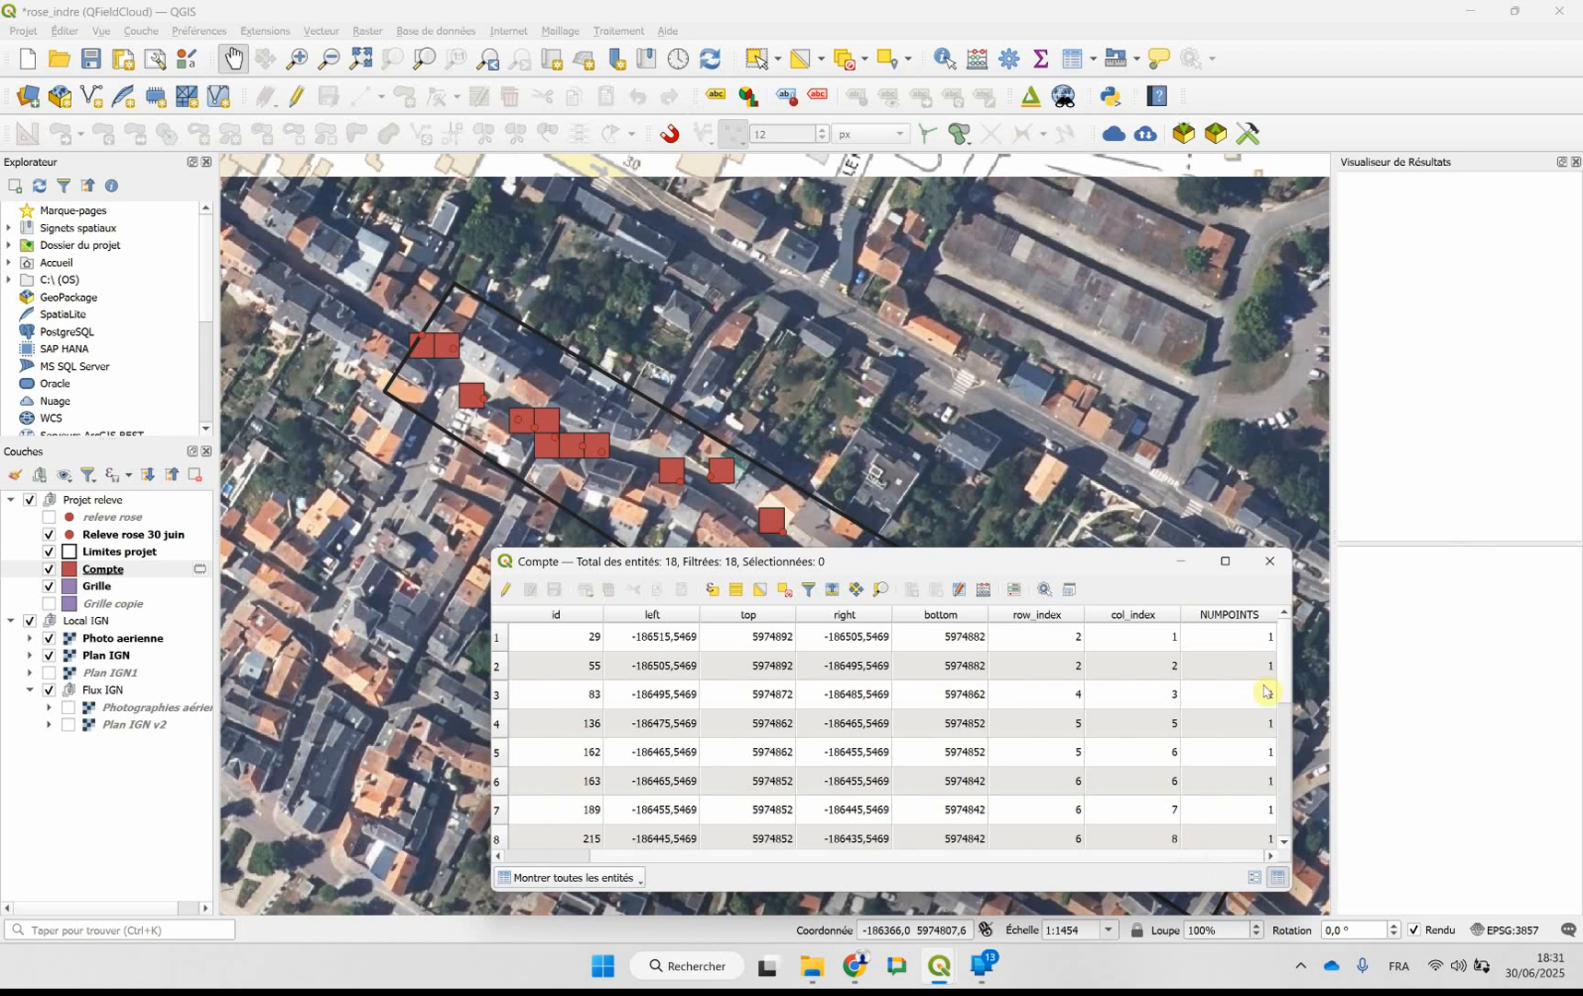
{"action": "scroll", "coordinate": [1257, 795], "scroll_direction": "down", "scroll_amount": 4}
{"action": "left_click", "coordinate": [1221, 842]}
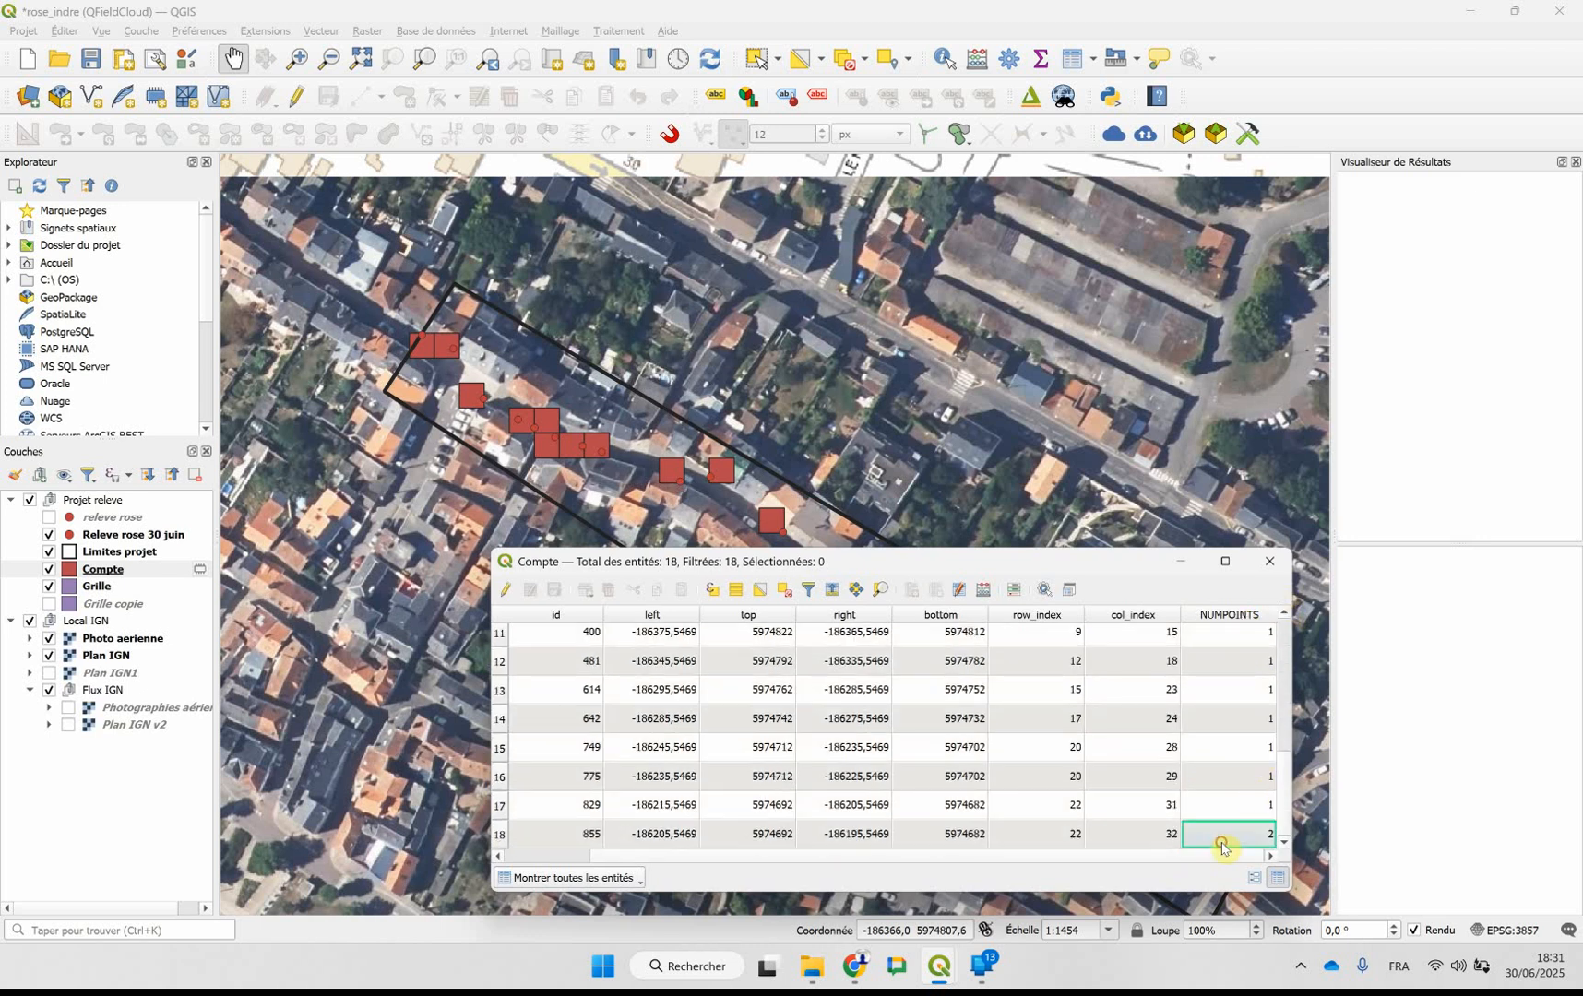
{"action": "left_click", "coordinate": [498, 835]}
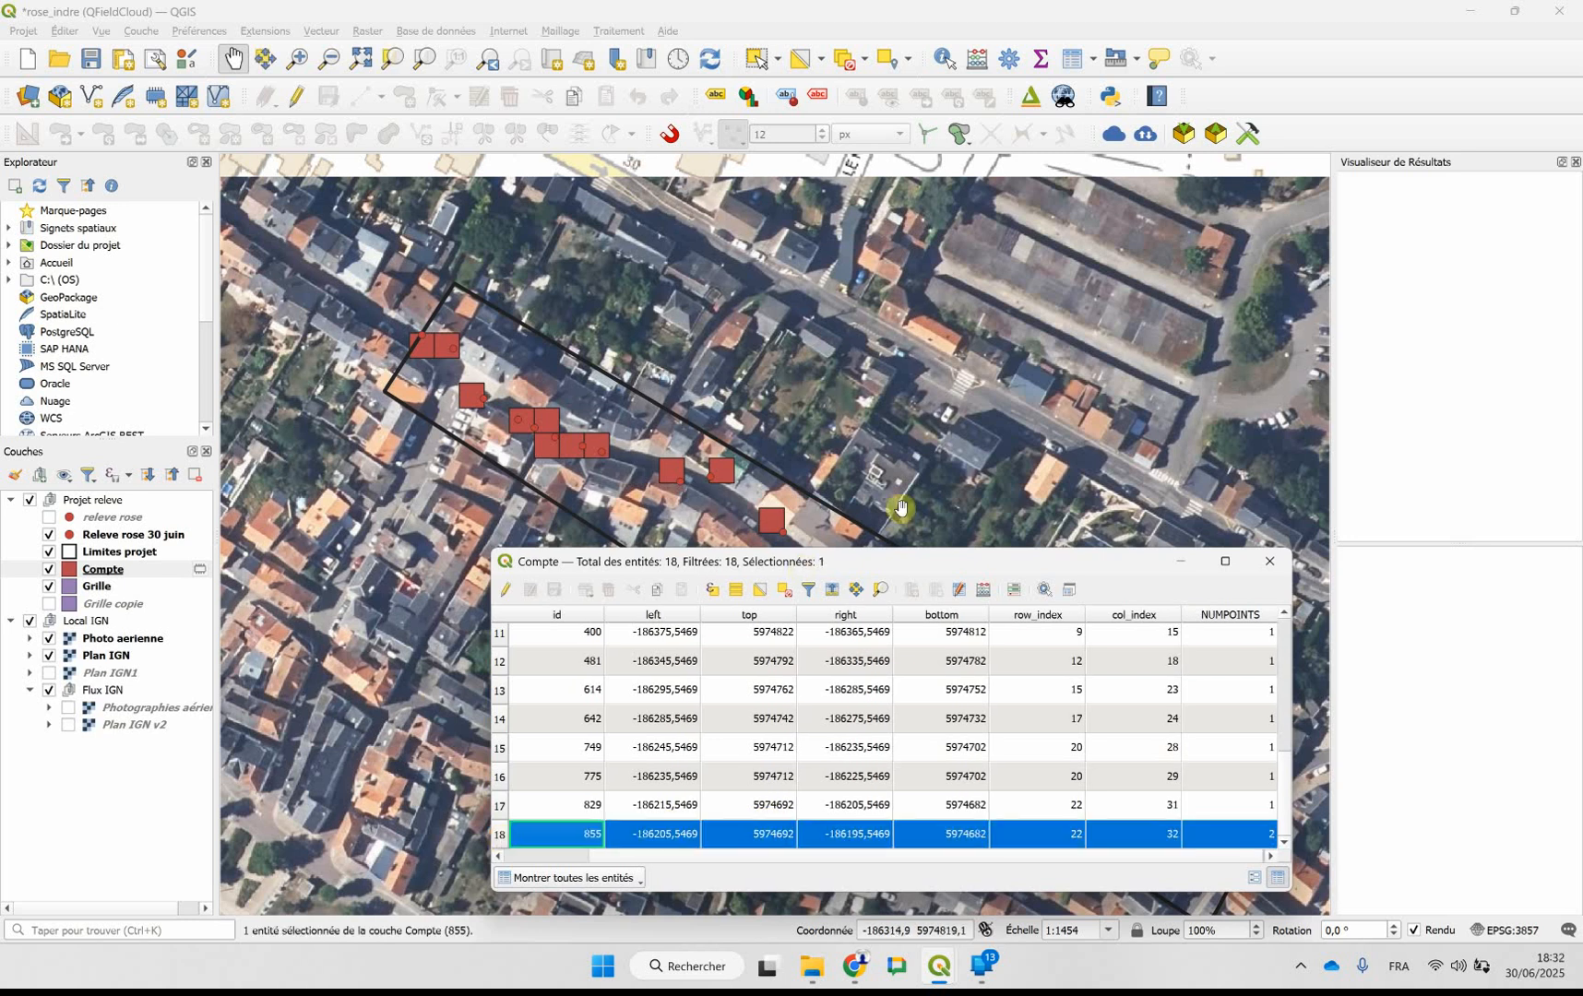
{"action": "left_click_drag", "start_coordinate": [877, 566], "coordinate": [801, 314]}
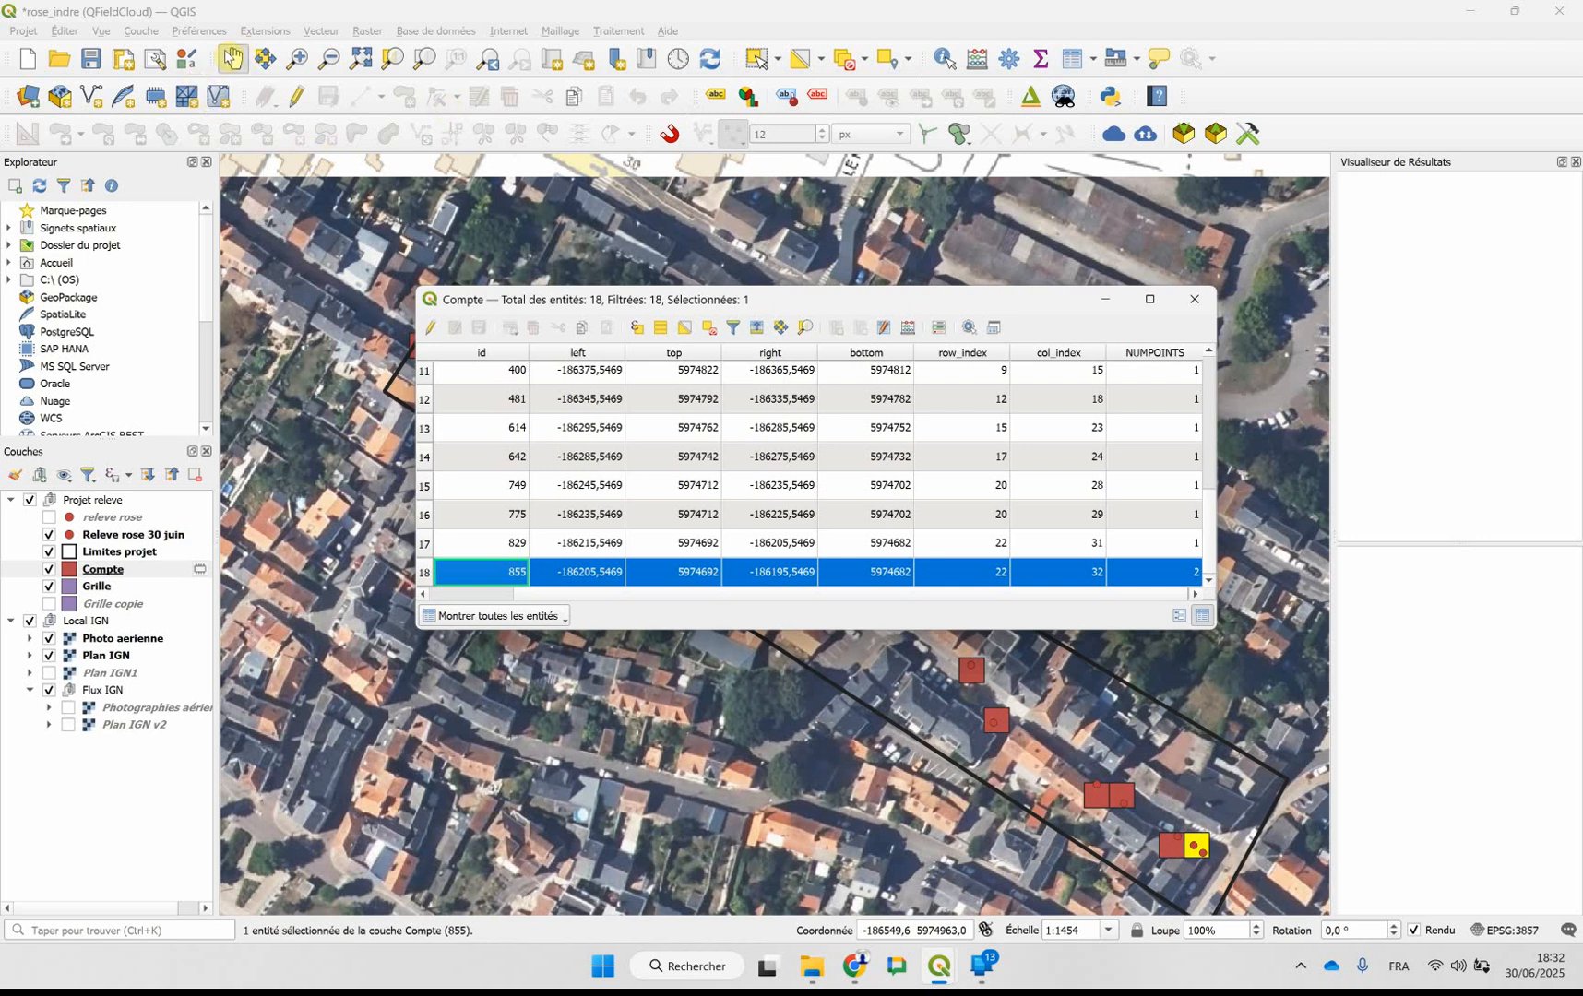
- Clear the selected Compte cell and review the NUMPOINTS column in the layer's attribute table again
{"action": "left_click", "coordinate": [756, 58]}
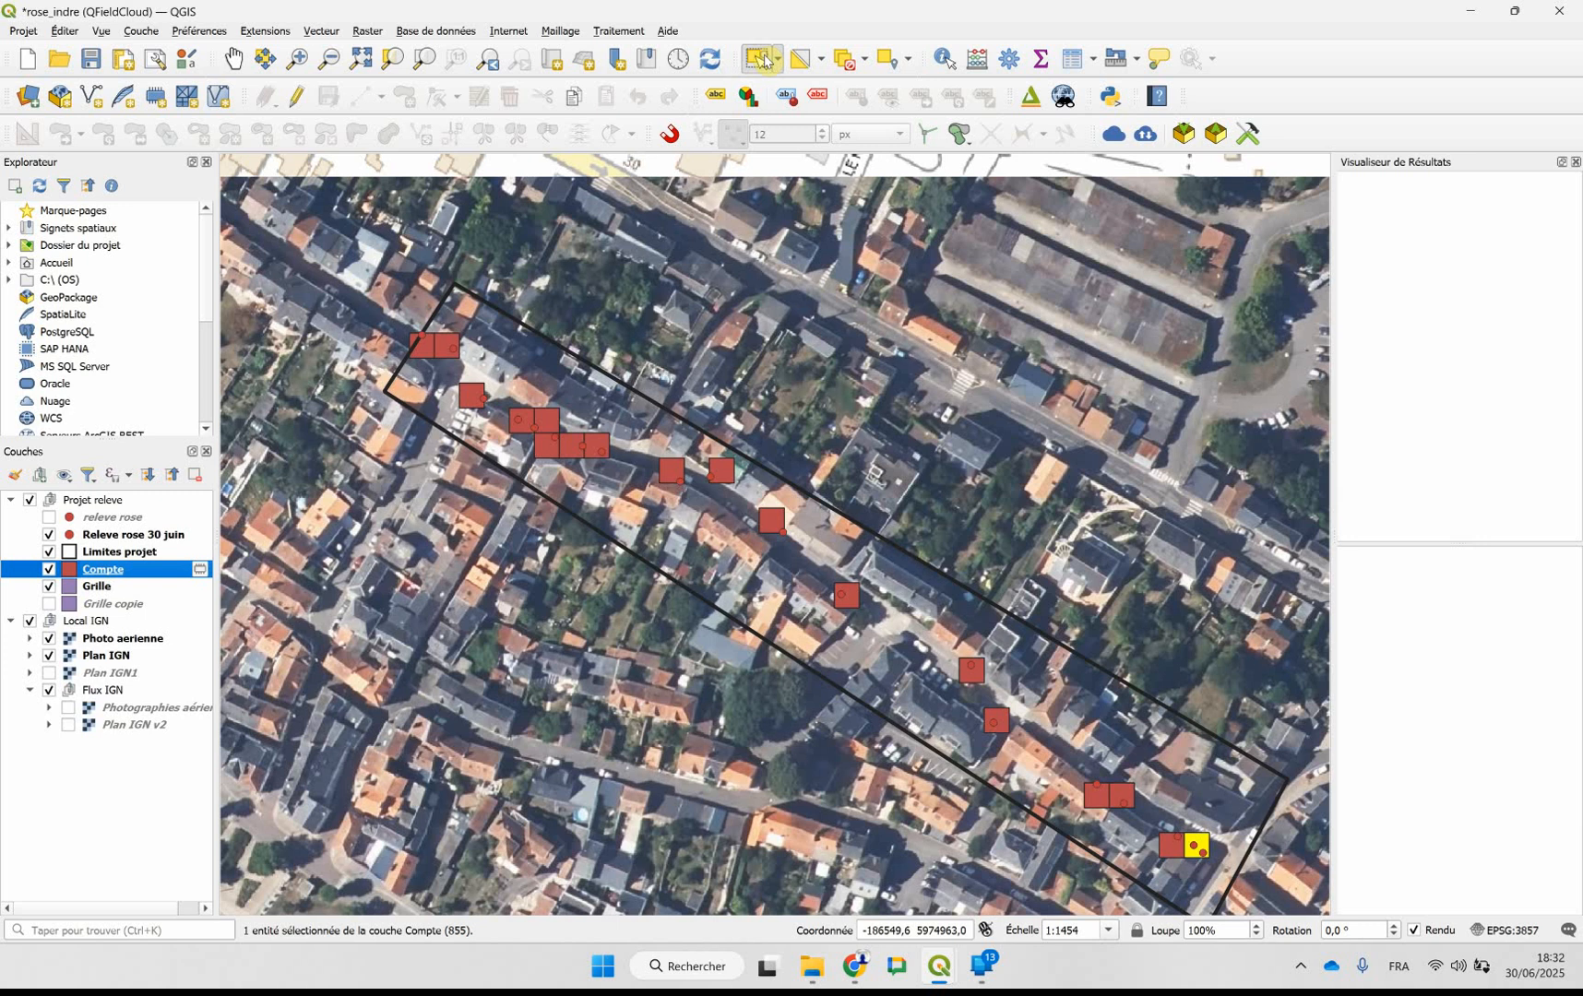
{"action": "left_click", "coordinate": [1073, 353]}
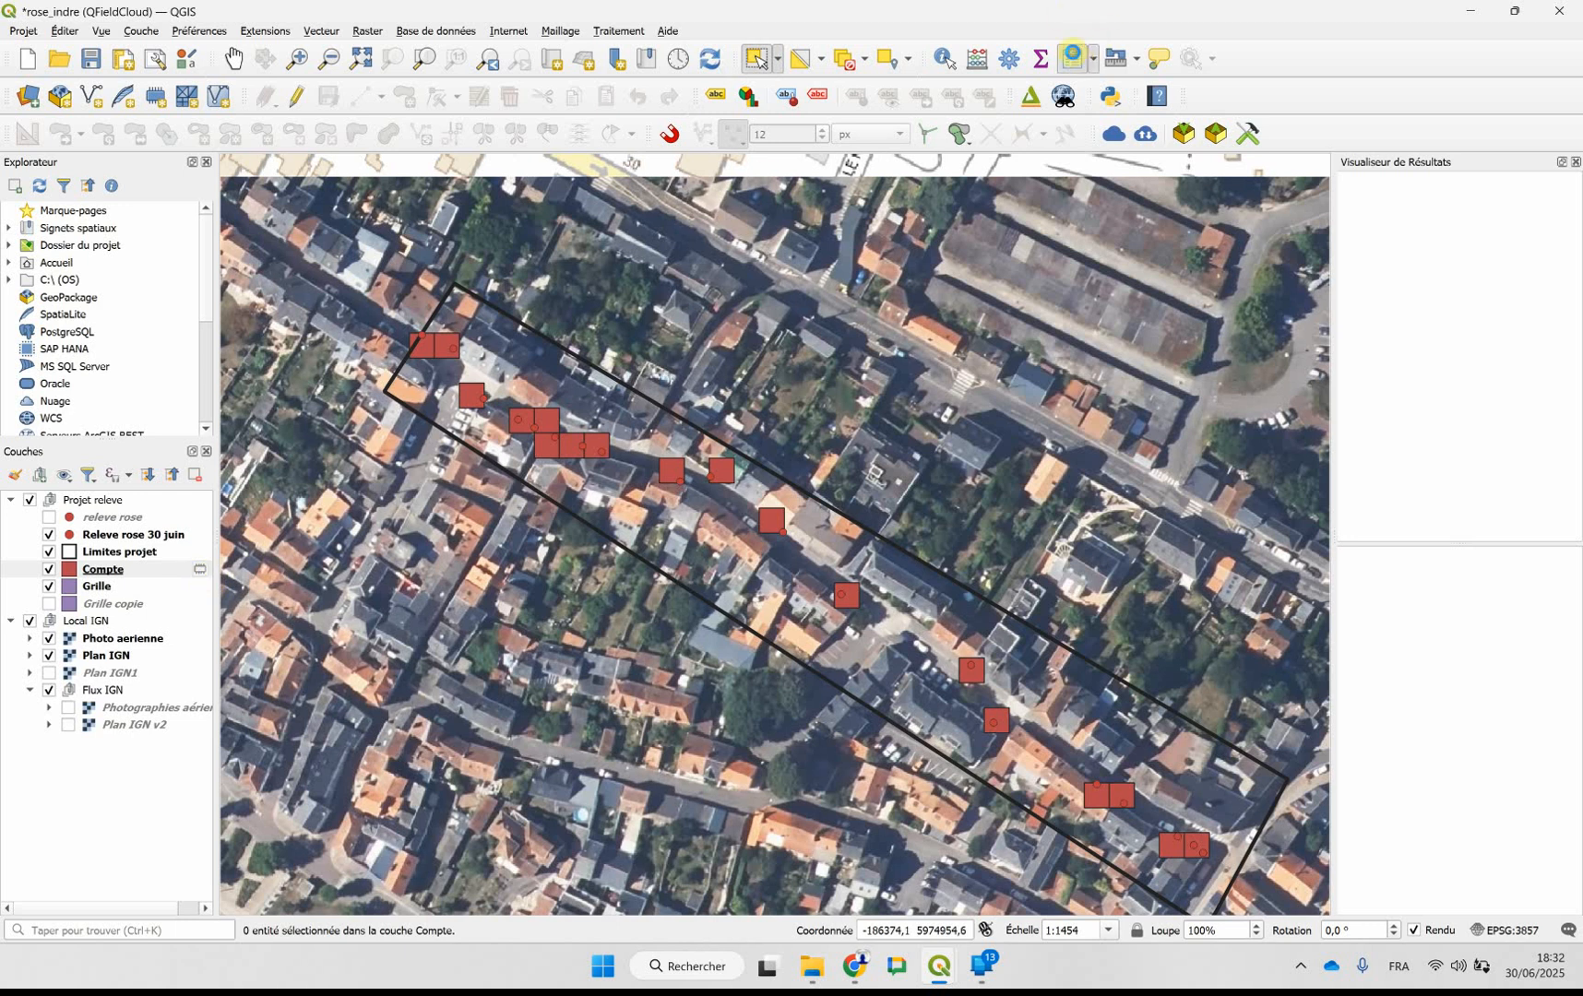
{"action": "left_click", "coordinate": [1073, 59]}
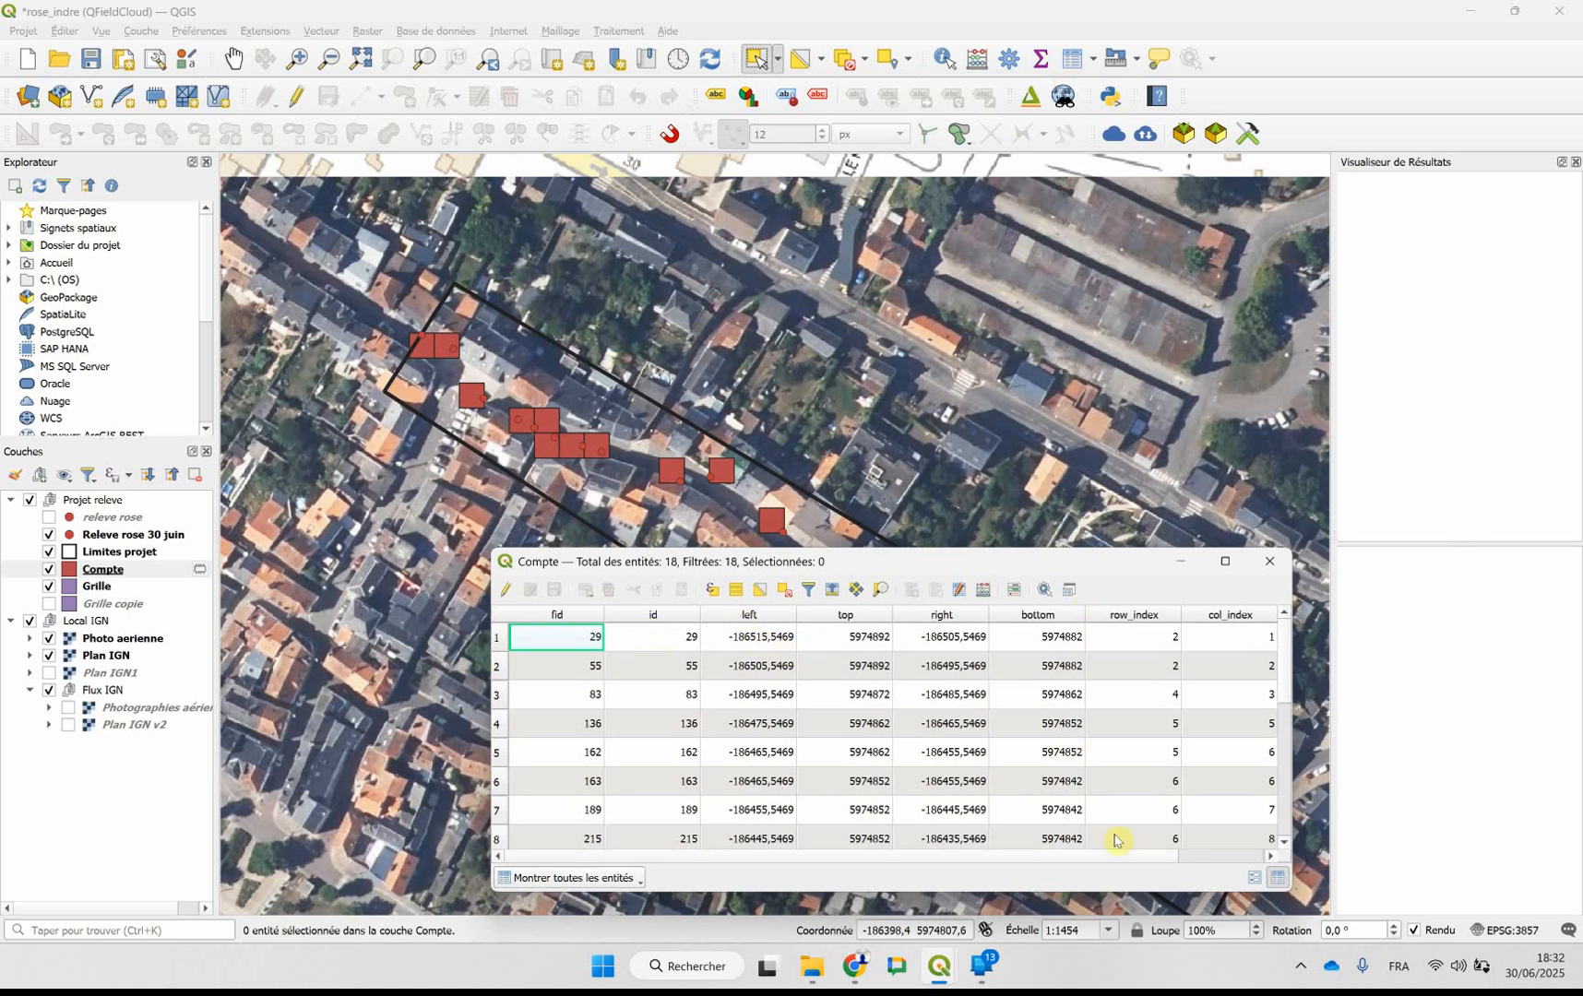
{"action": "scroll", "coordinate": [1113, 858], "scroll_direction": "right", "scroll_amount": 1}
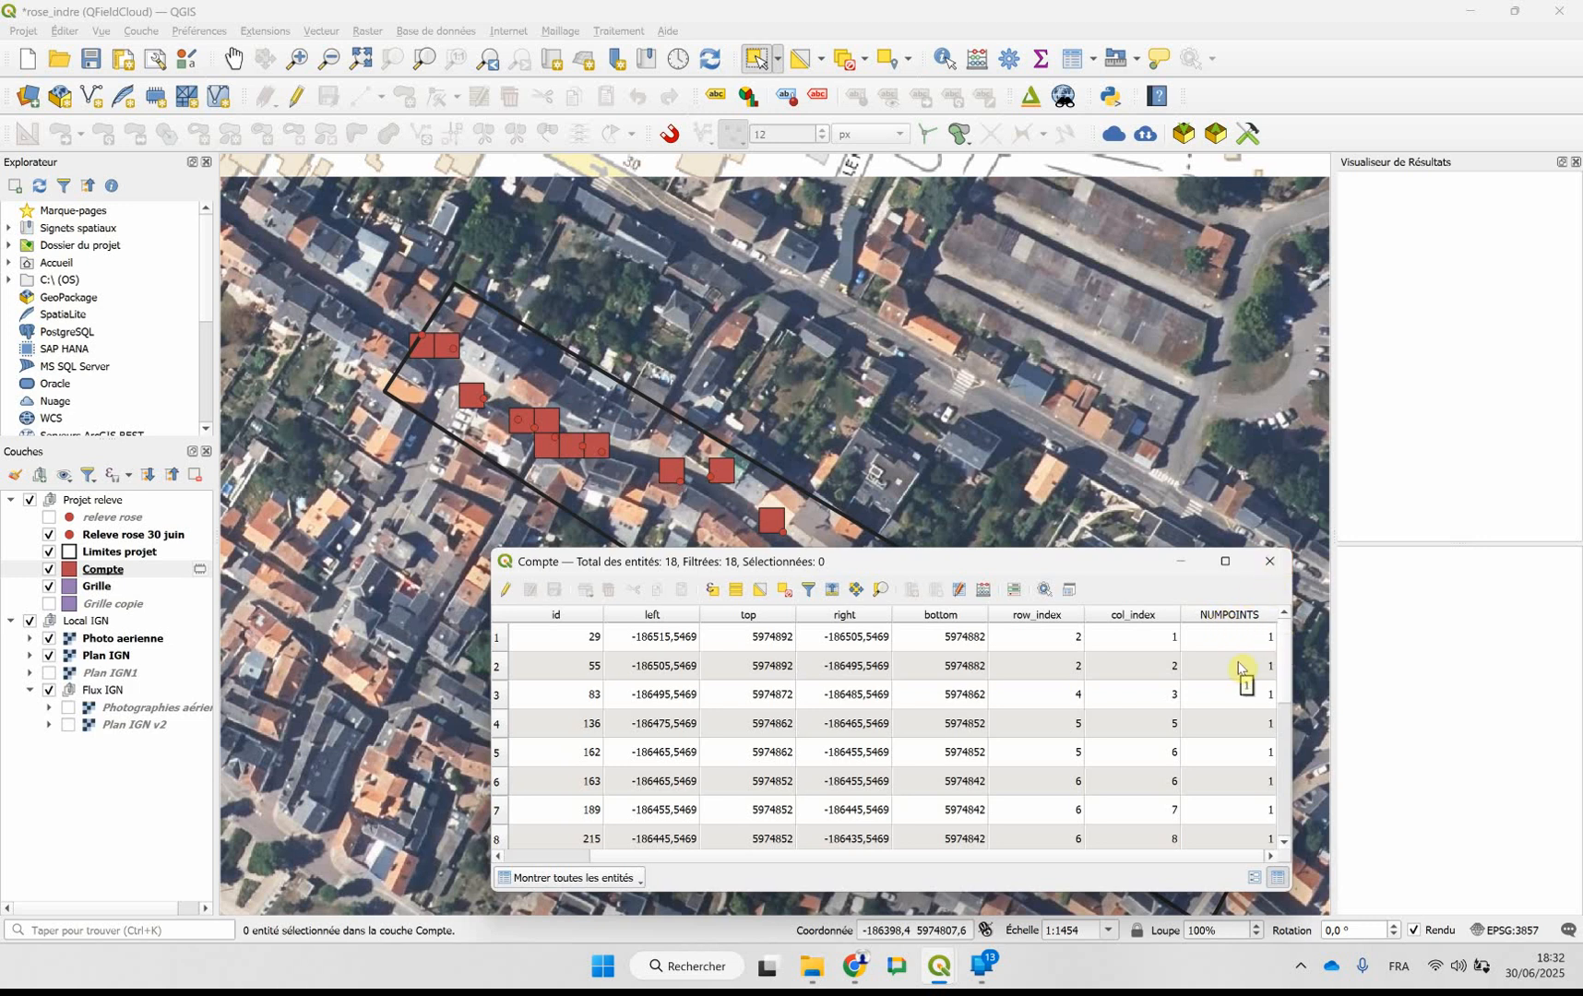
{"action": "left_click", "coordinate": [1268, 561]}
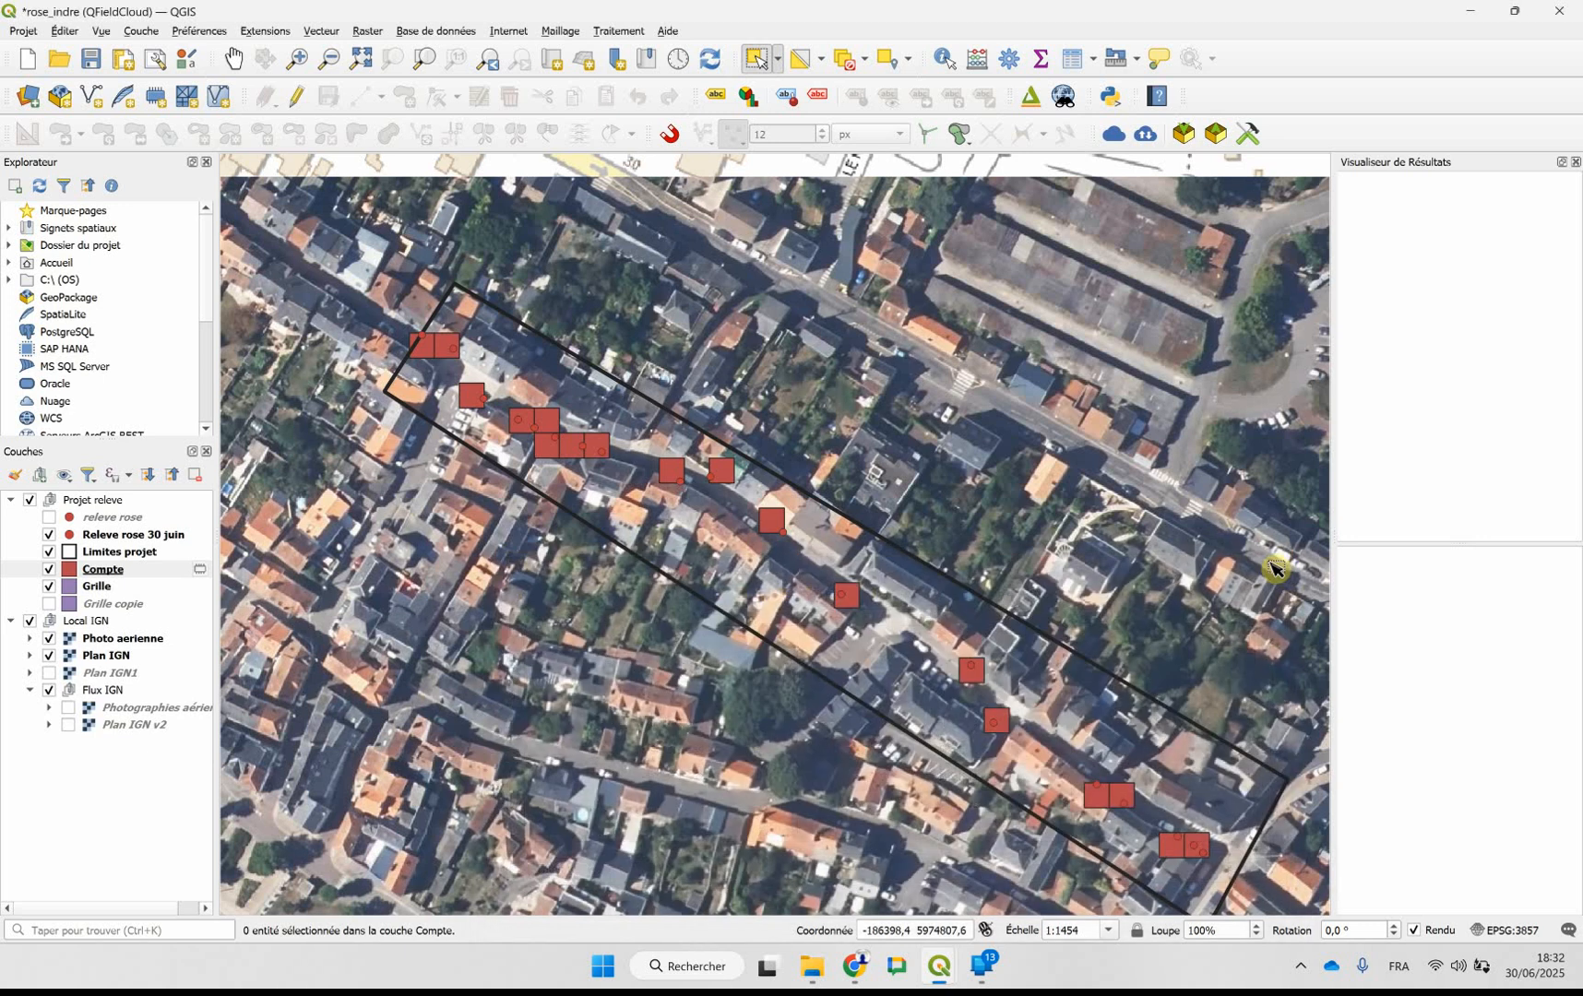
- Set the Compte layer's symbology to Gradué on the NUMPOINTS field and classify its values
{"action": "right_click", "coordinate": [134, 576]}
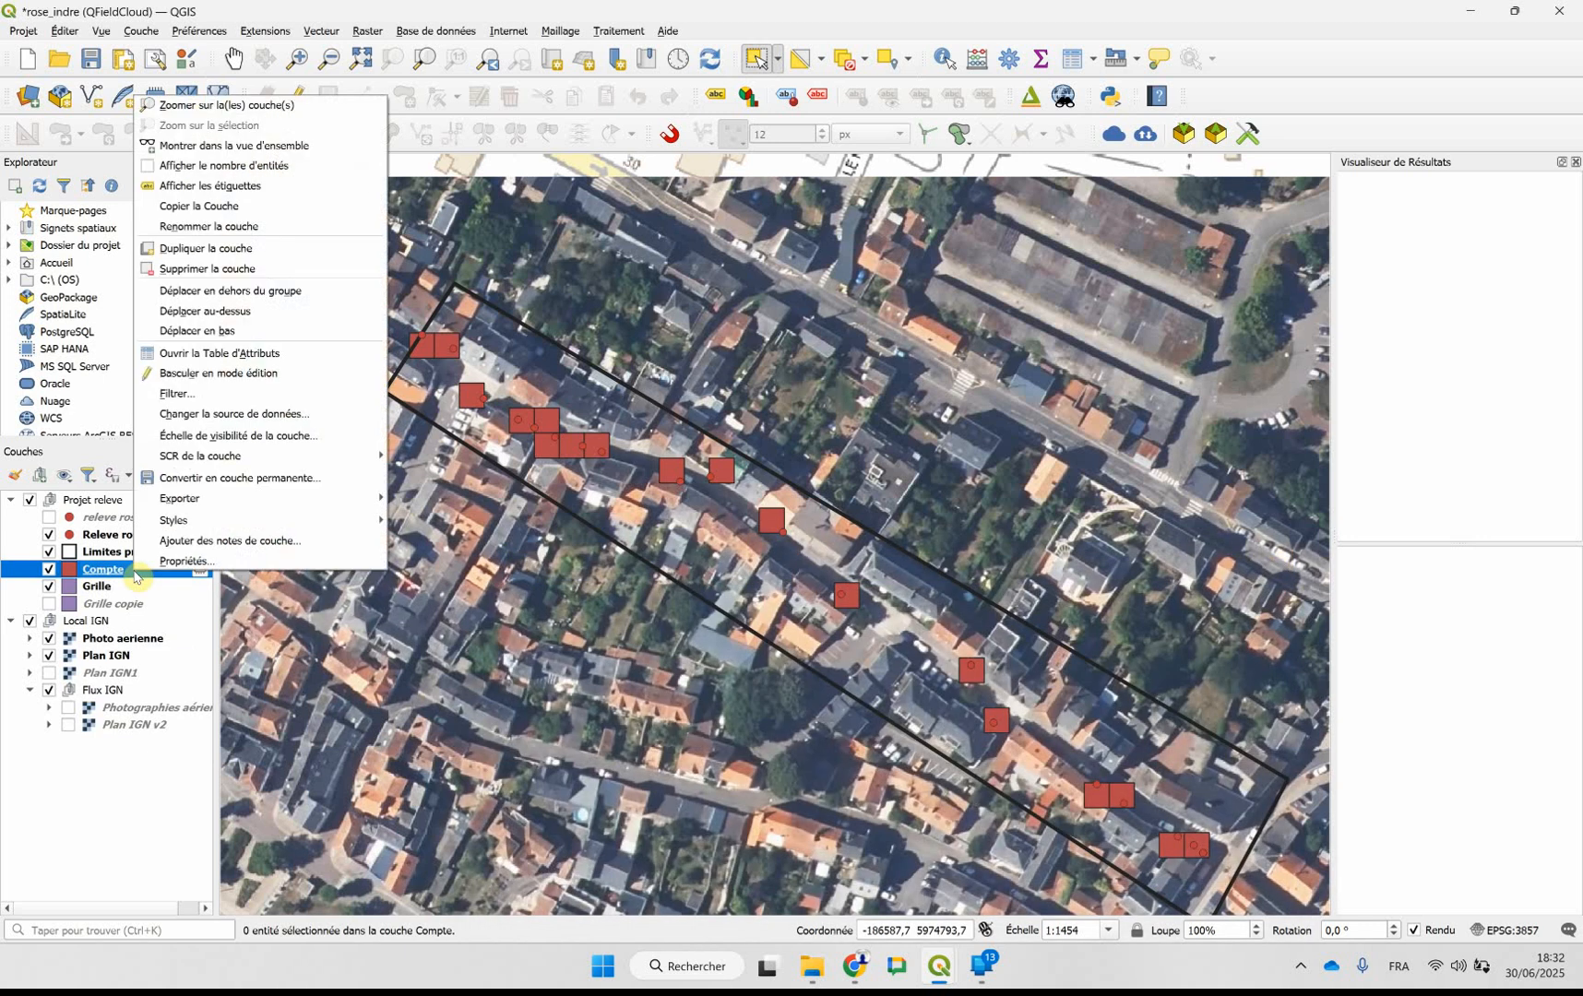
{"action": "left_click", "coordinate": [187, 562]}
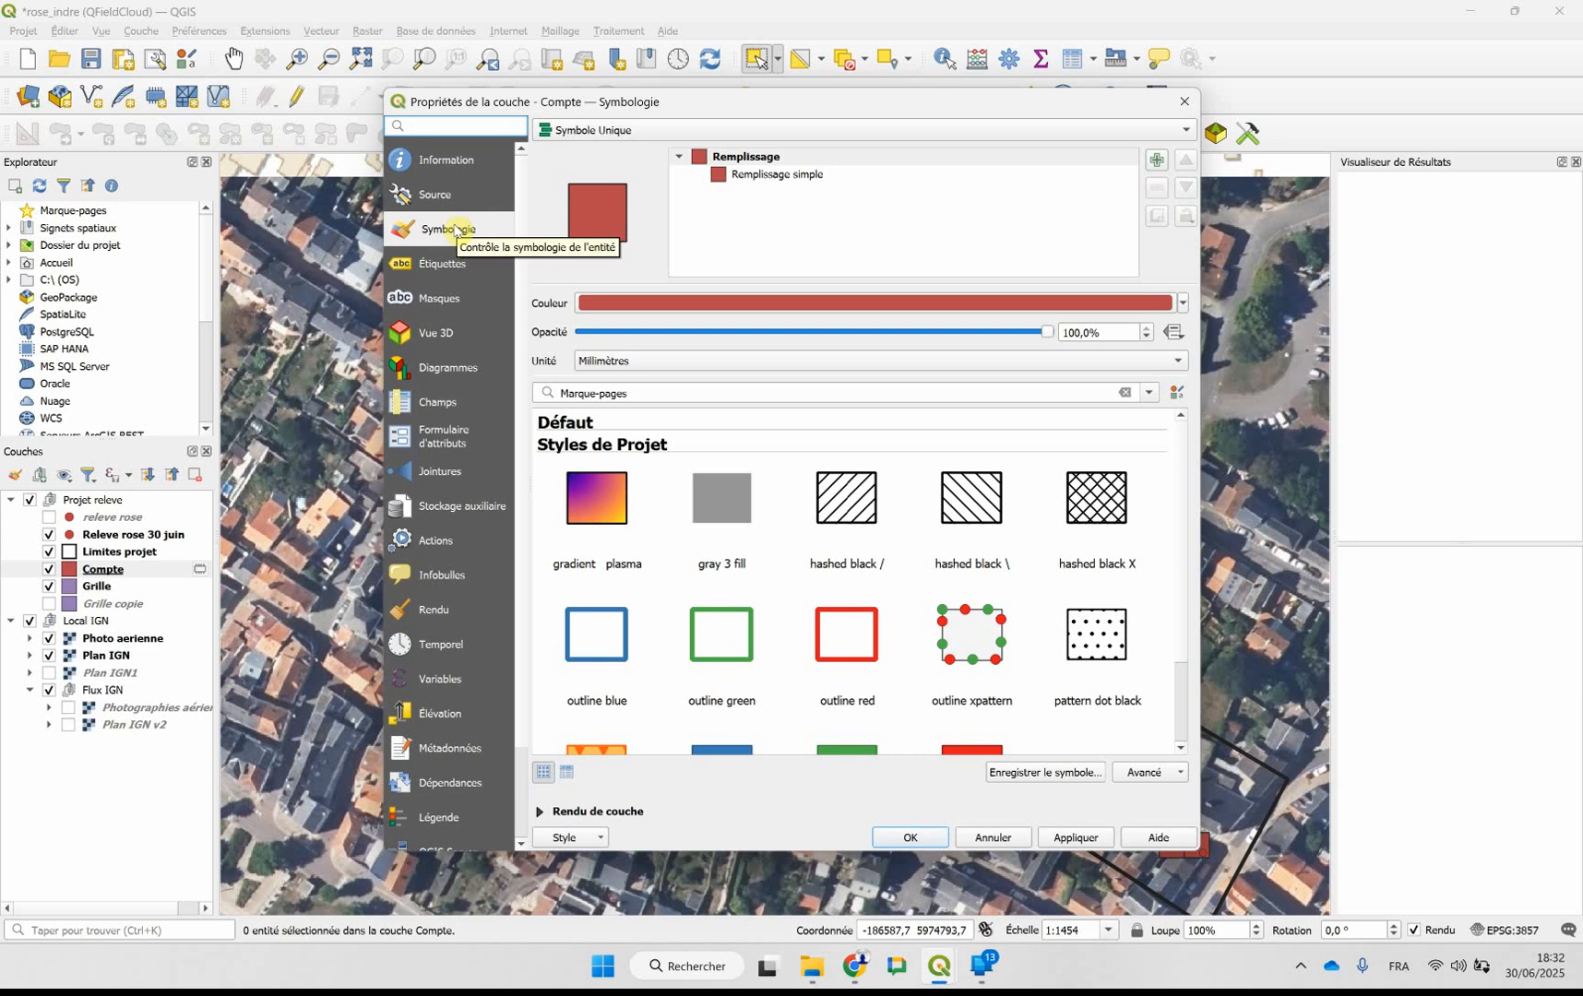
{"action": "left_click", "coordinate": [650, 130]}
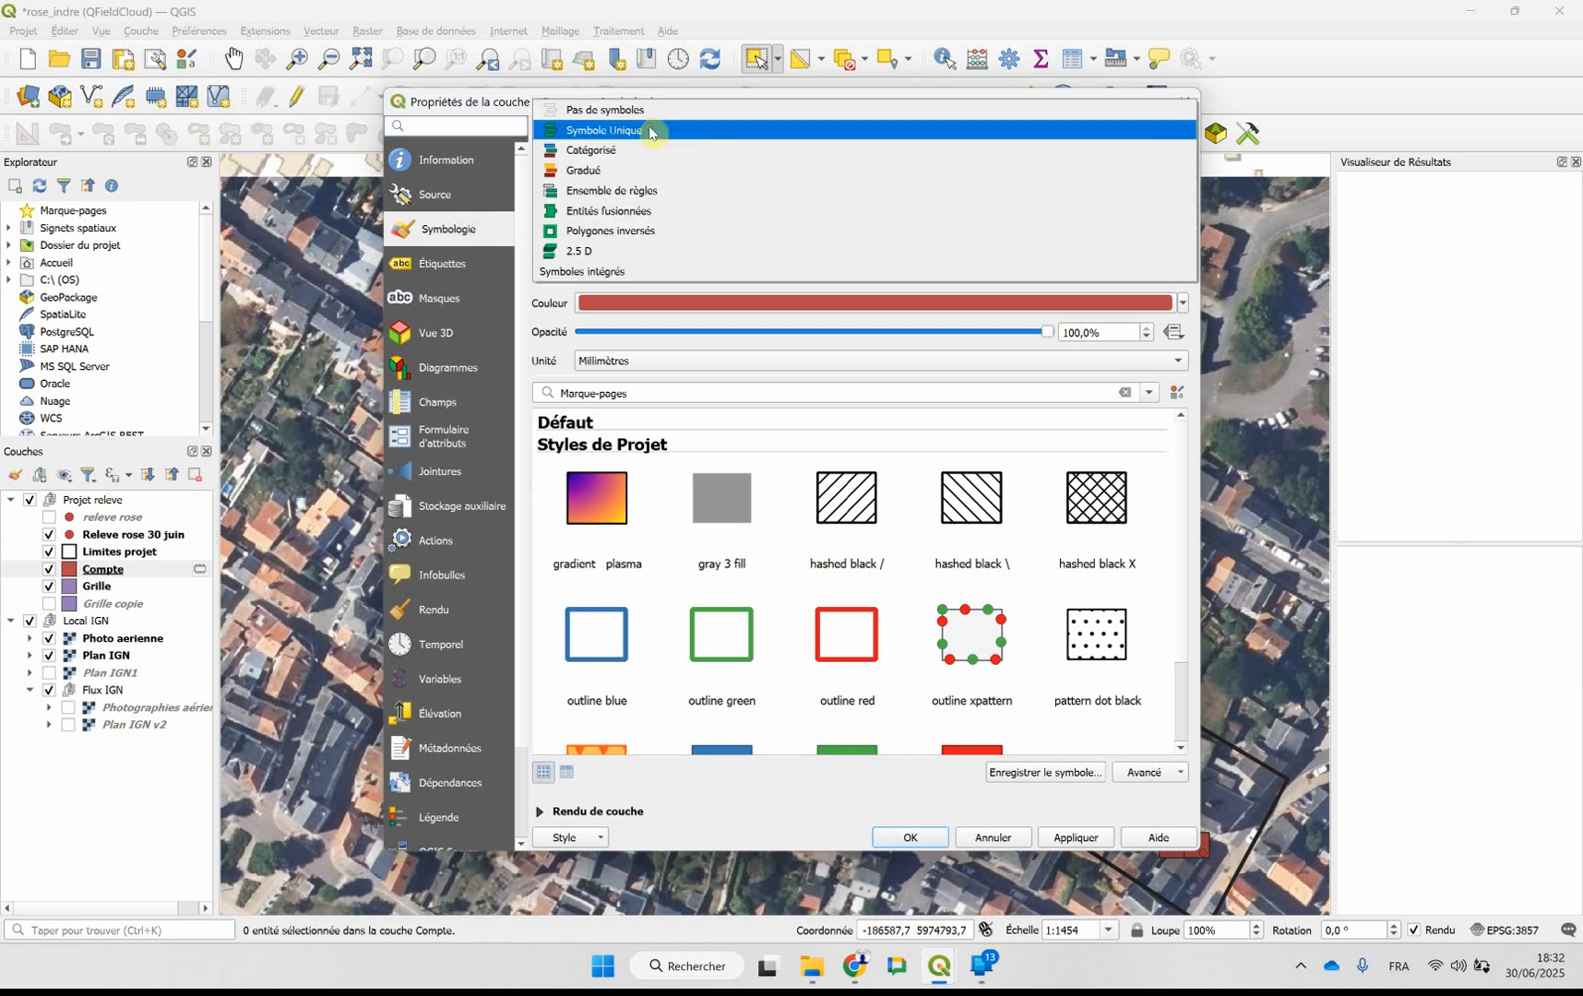
{"action": "left_click", "coordinate": [592, 174]}
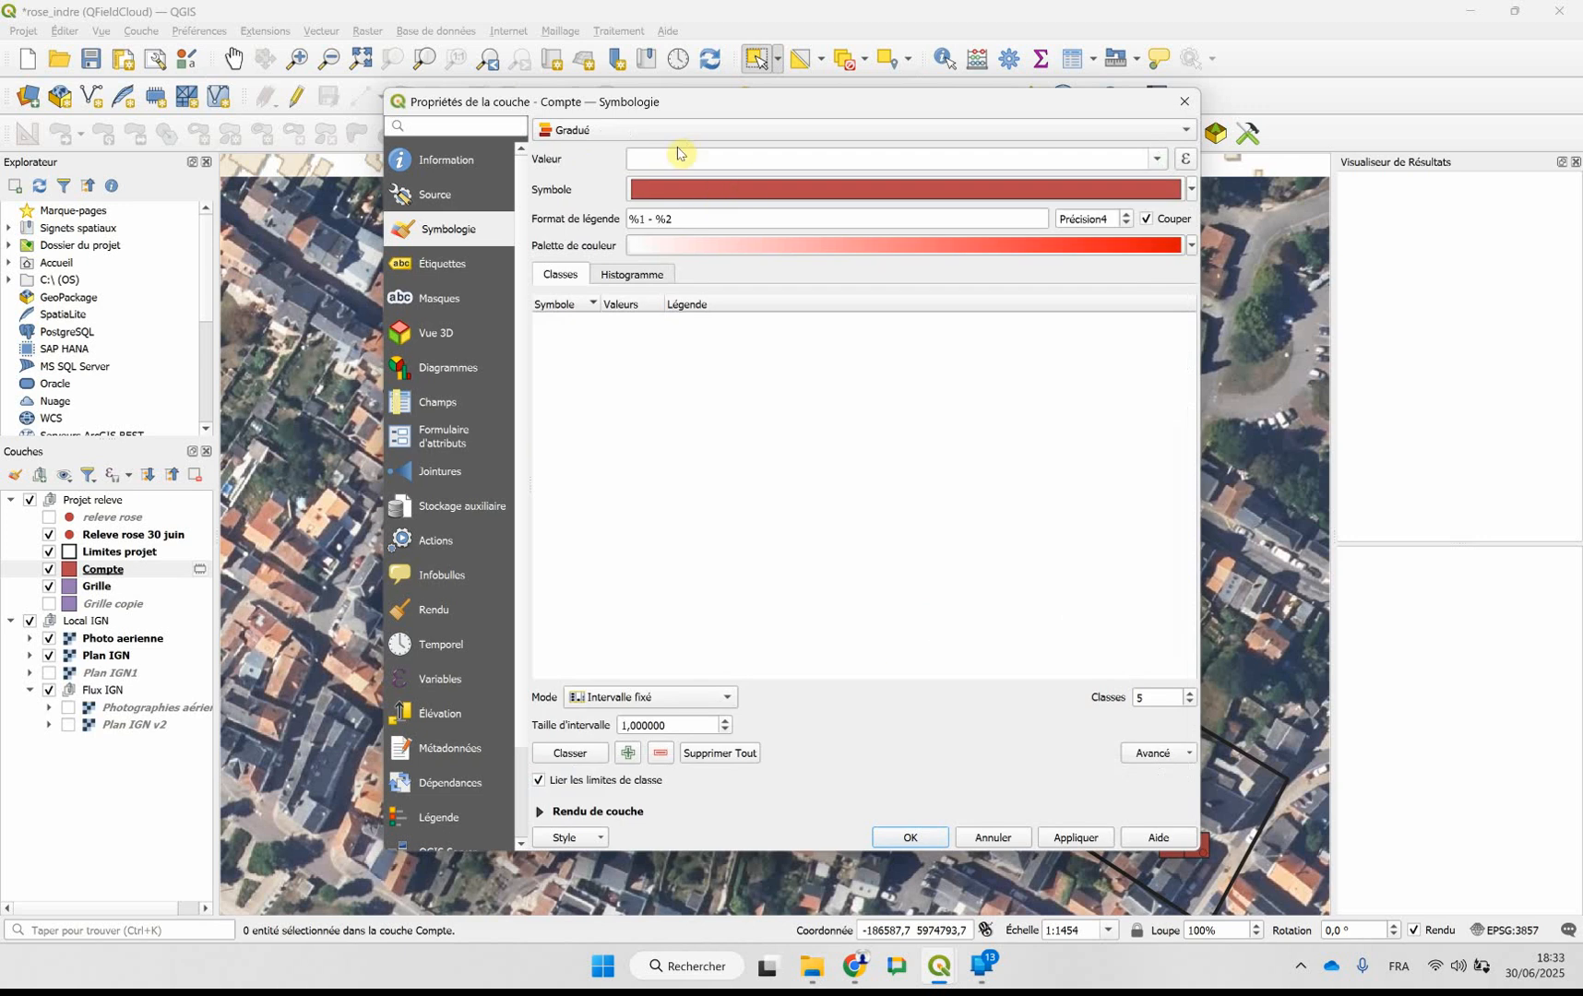
{"action": "left_click", "coordinate": [1158, 160]}
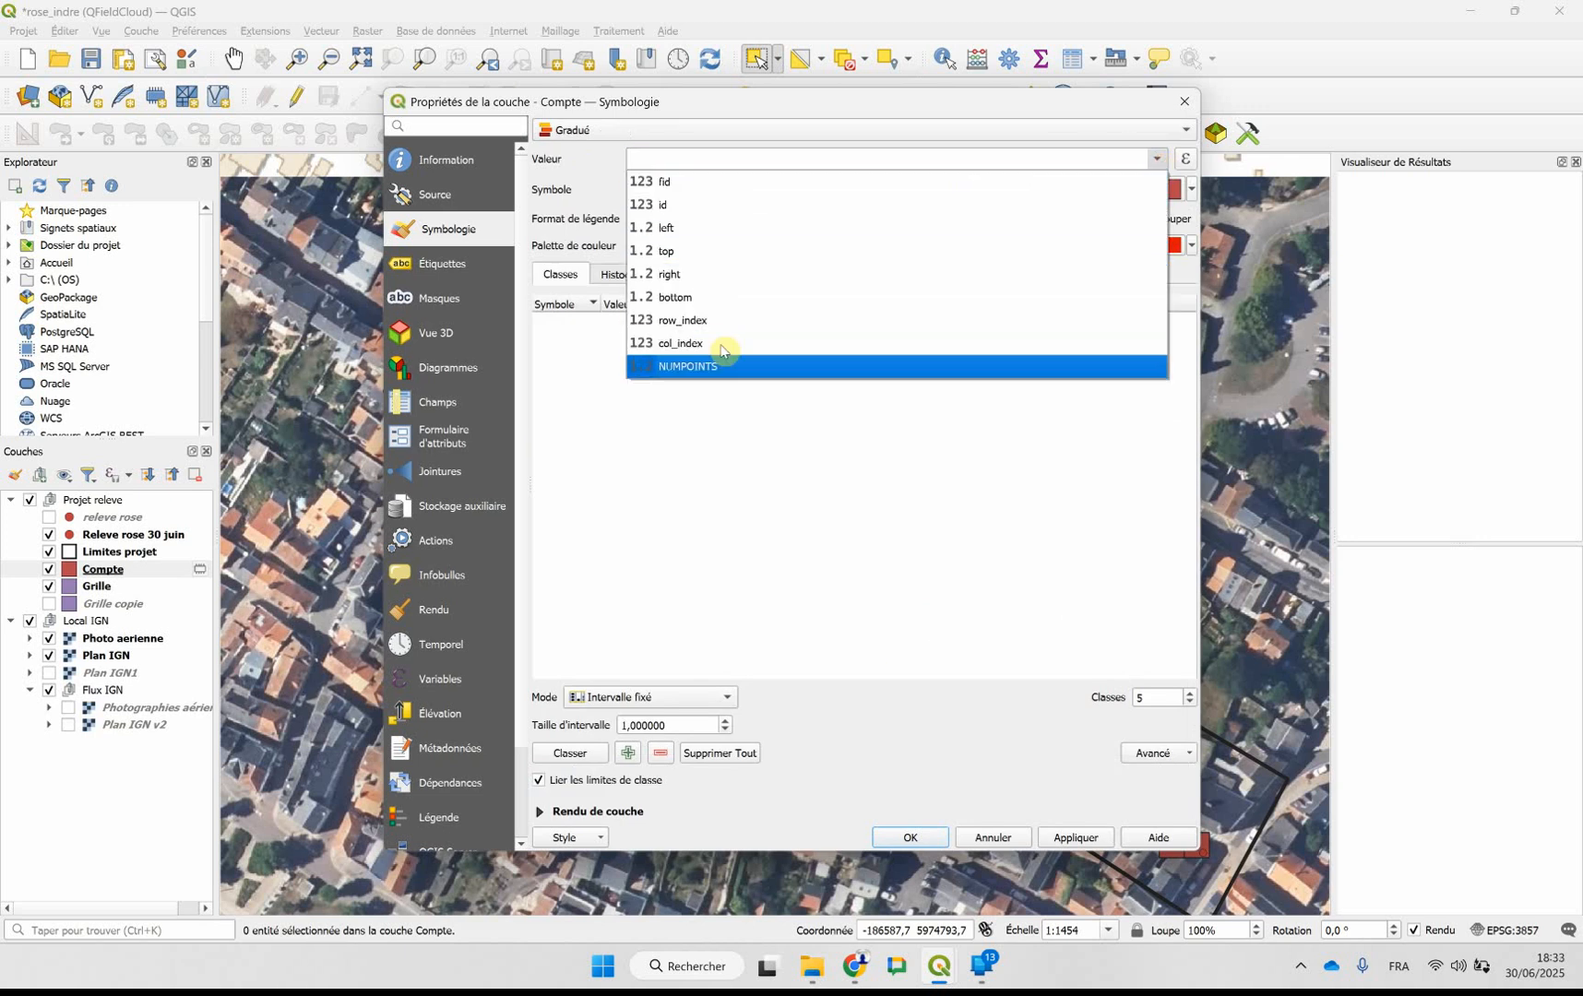
{"action": "left_click", "coordinate": [747, 367]}
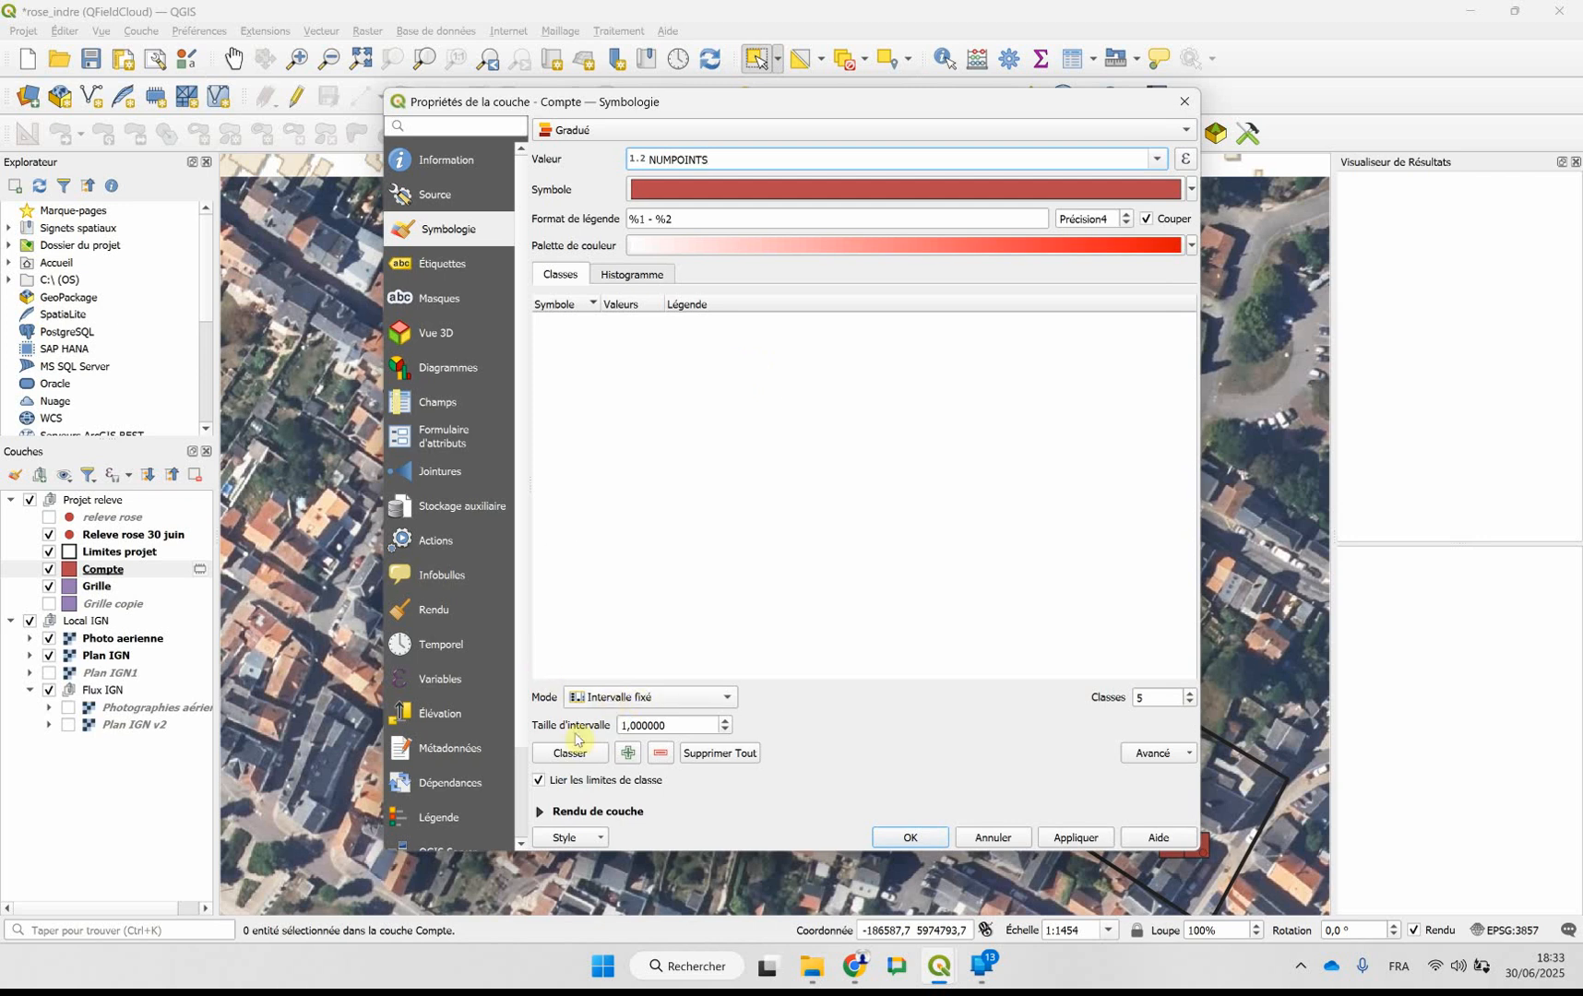
{"action": "left_click", "coordinate": [581, 761]}
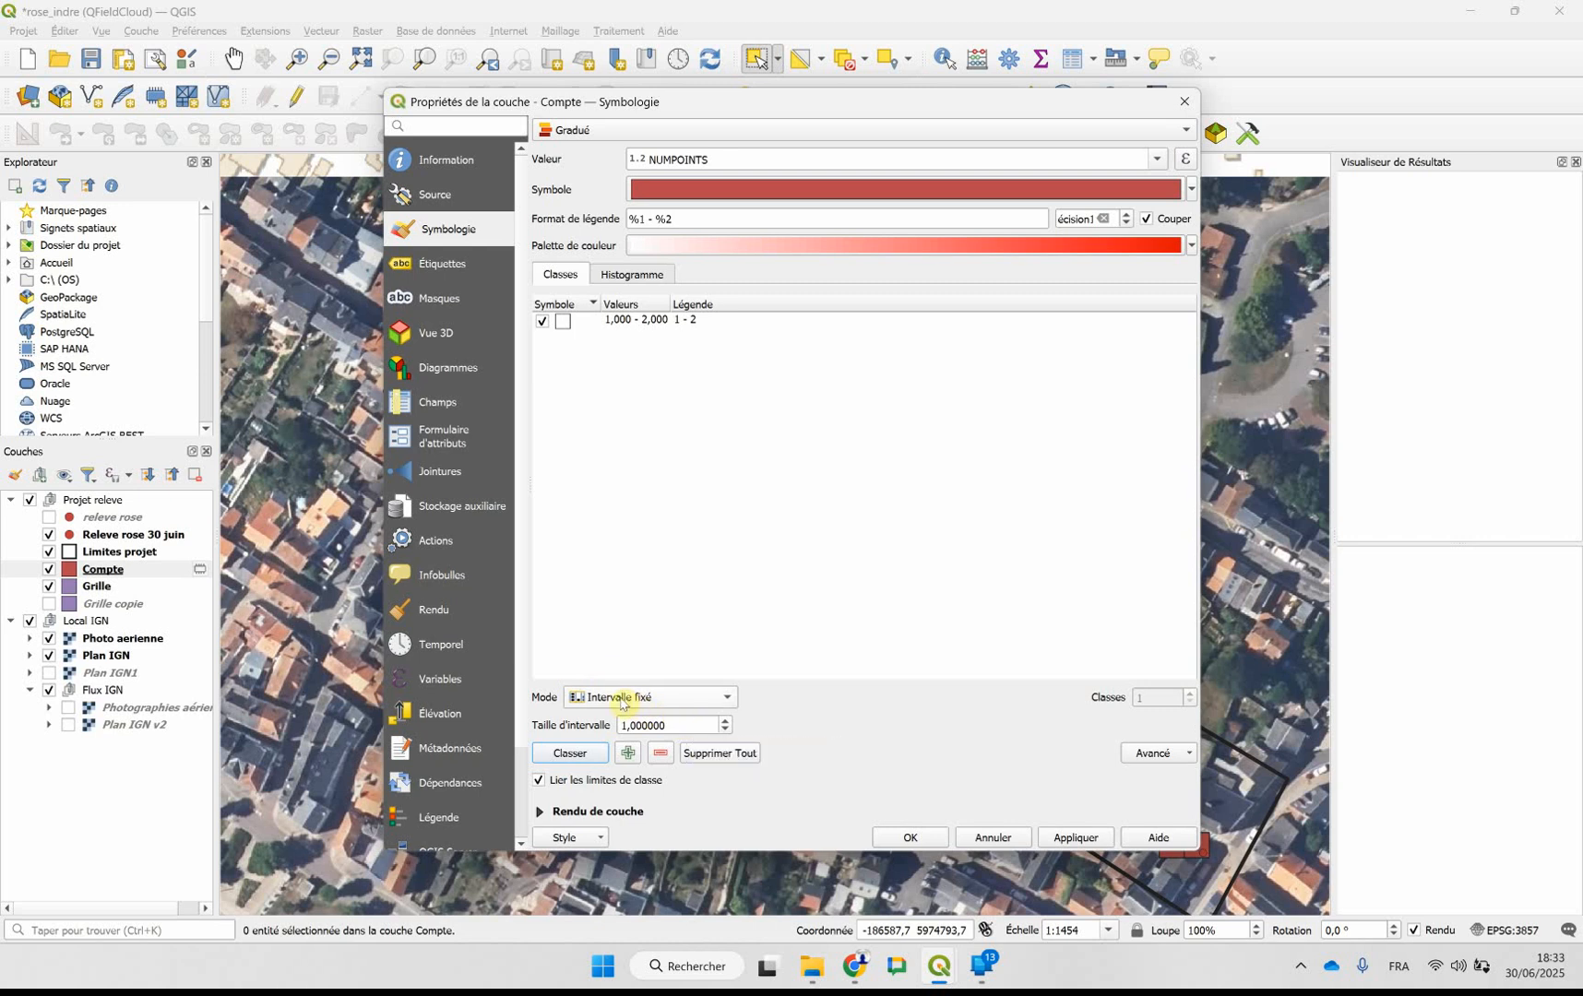
- Try classifying Compte with two Intervalle égal classes, and with Intervalle fixé at an interval size of 2
{"action": "left_click", "coordinate": [733, 699]}
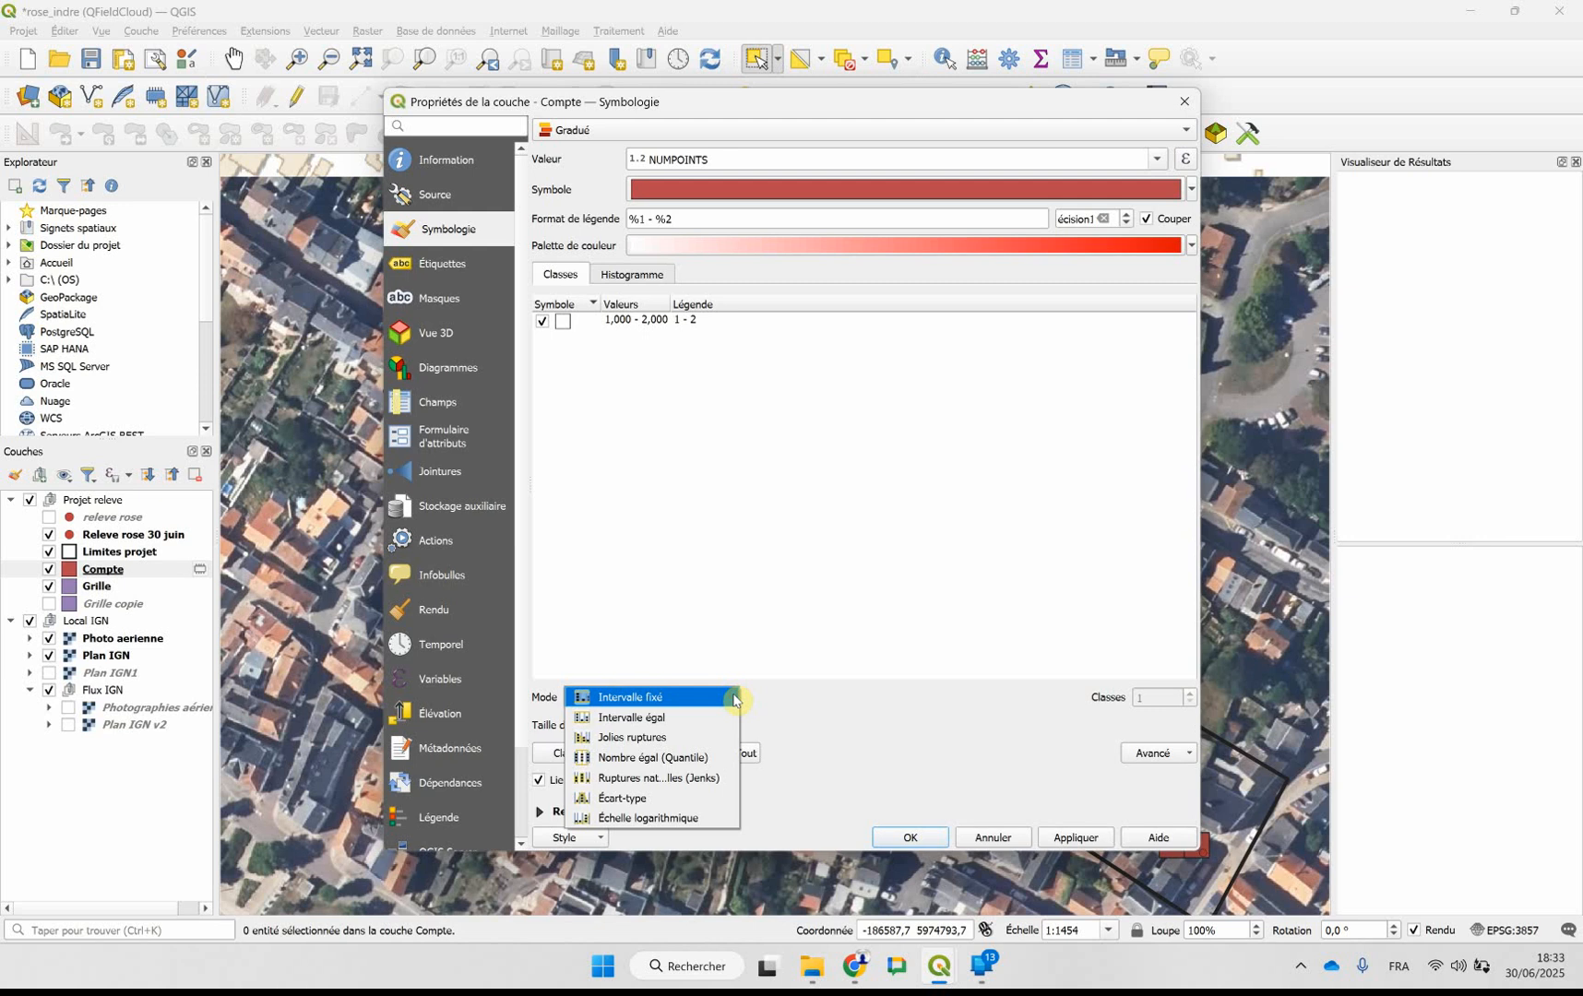
{"action": "left_click", "coordinate": [664, 718]}
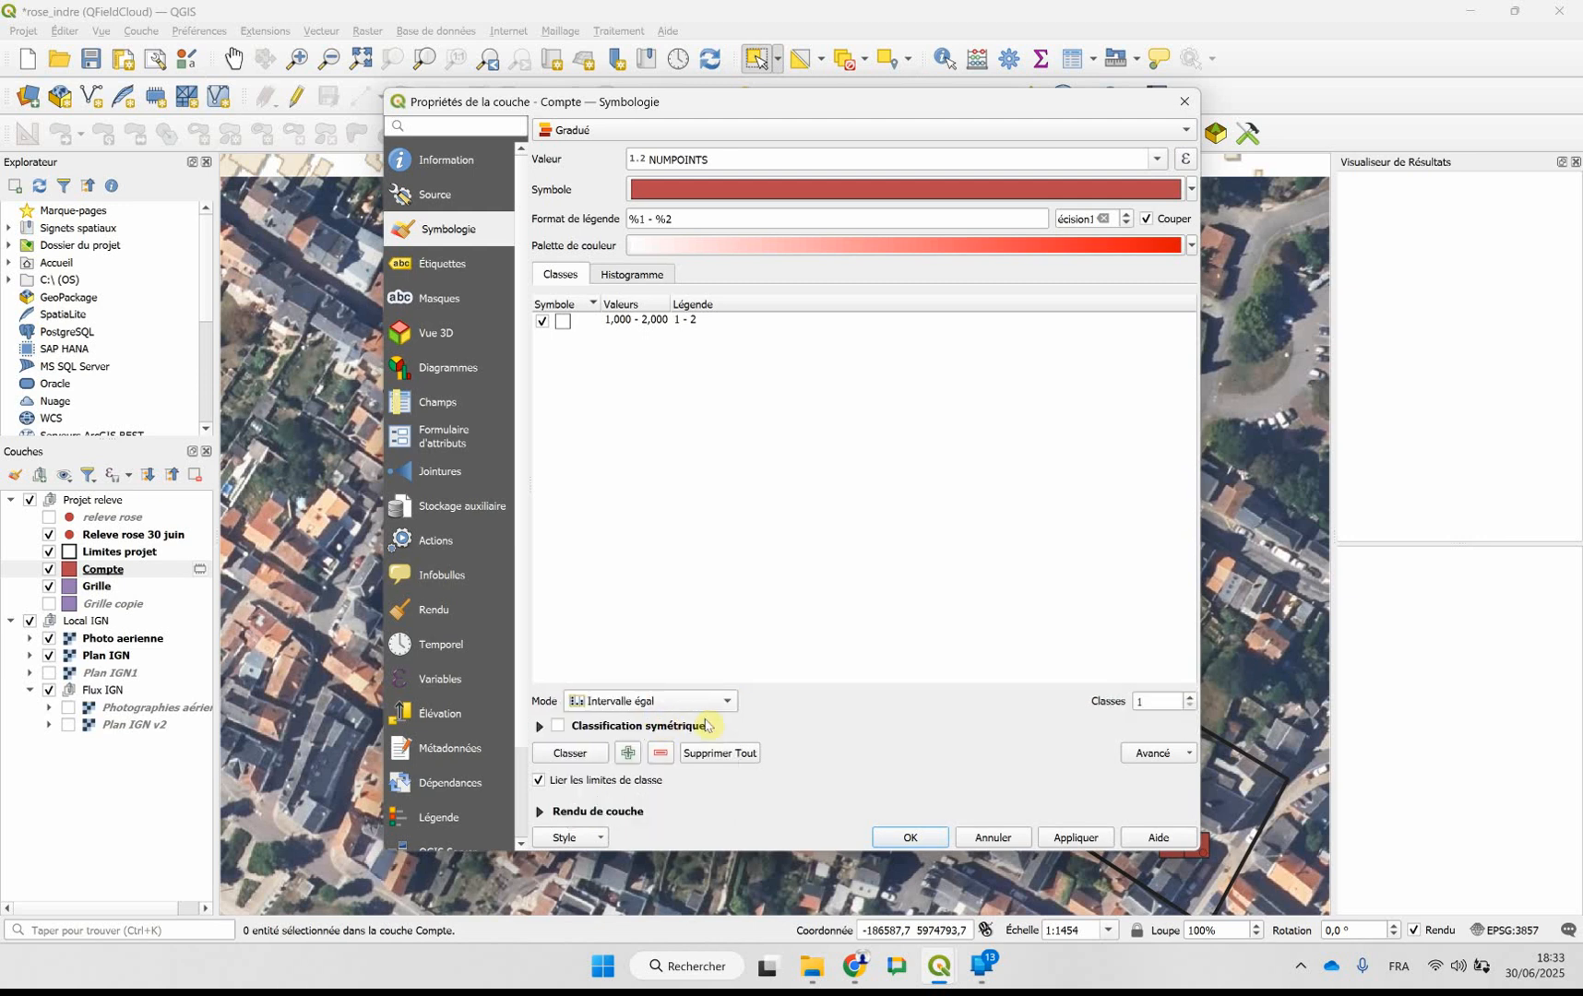
{"action": "left_click", "coordinate": [1191, 699]}
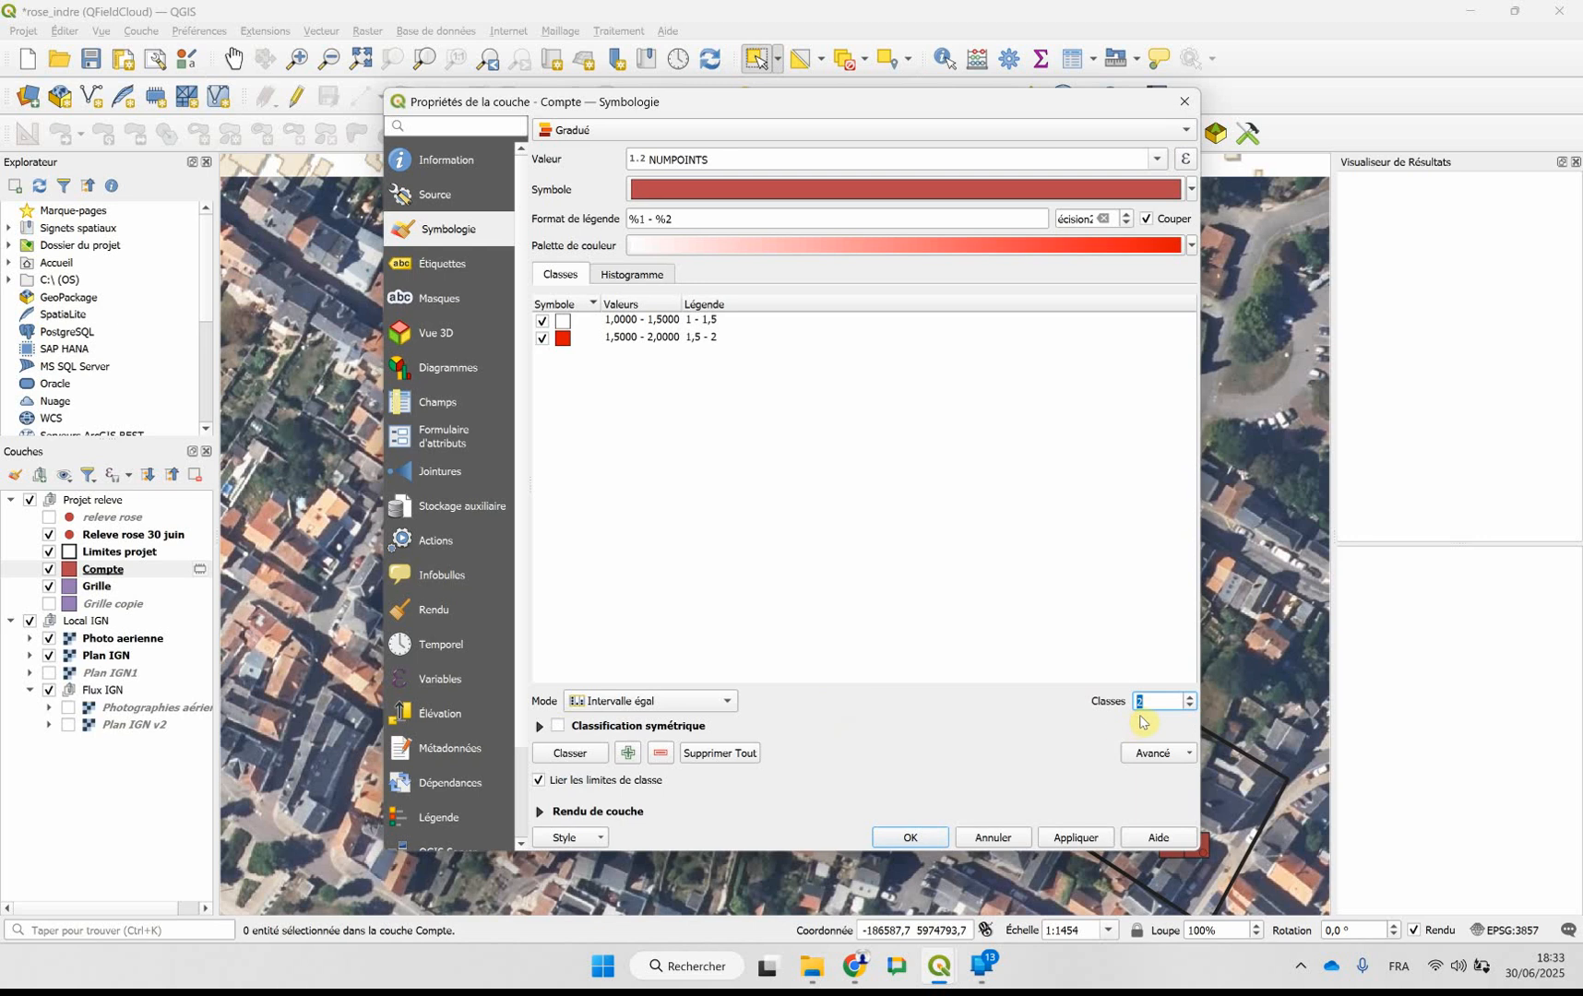
{"action": "left_click", "coordinate": [678, 701]}
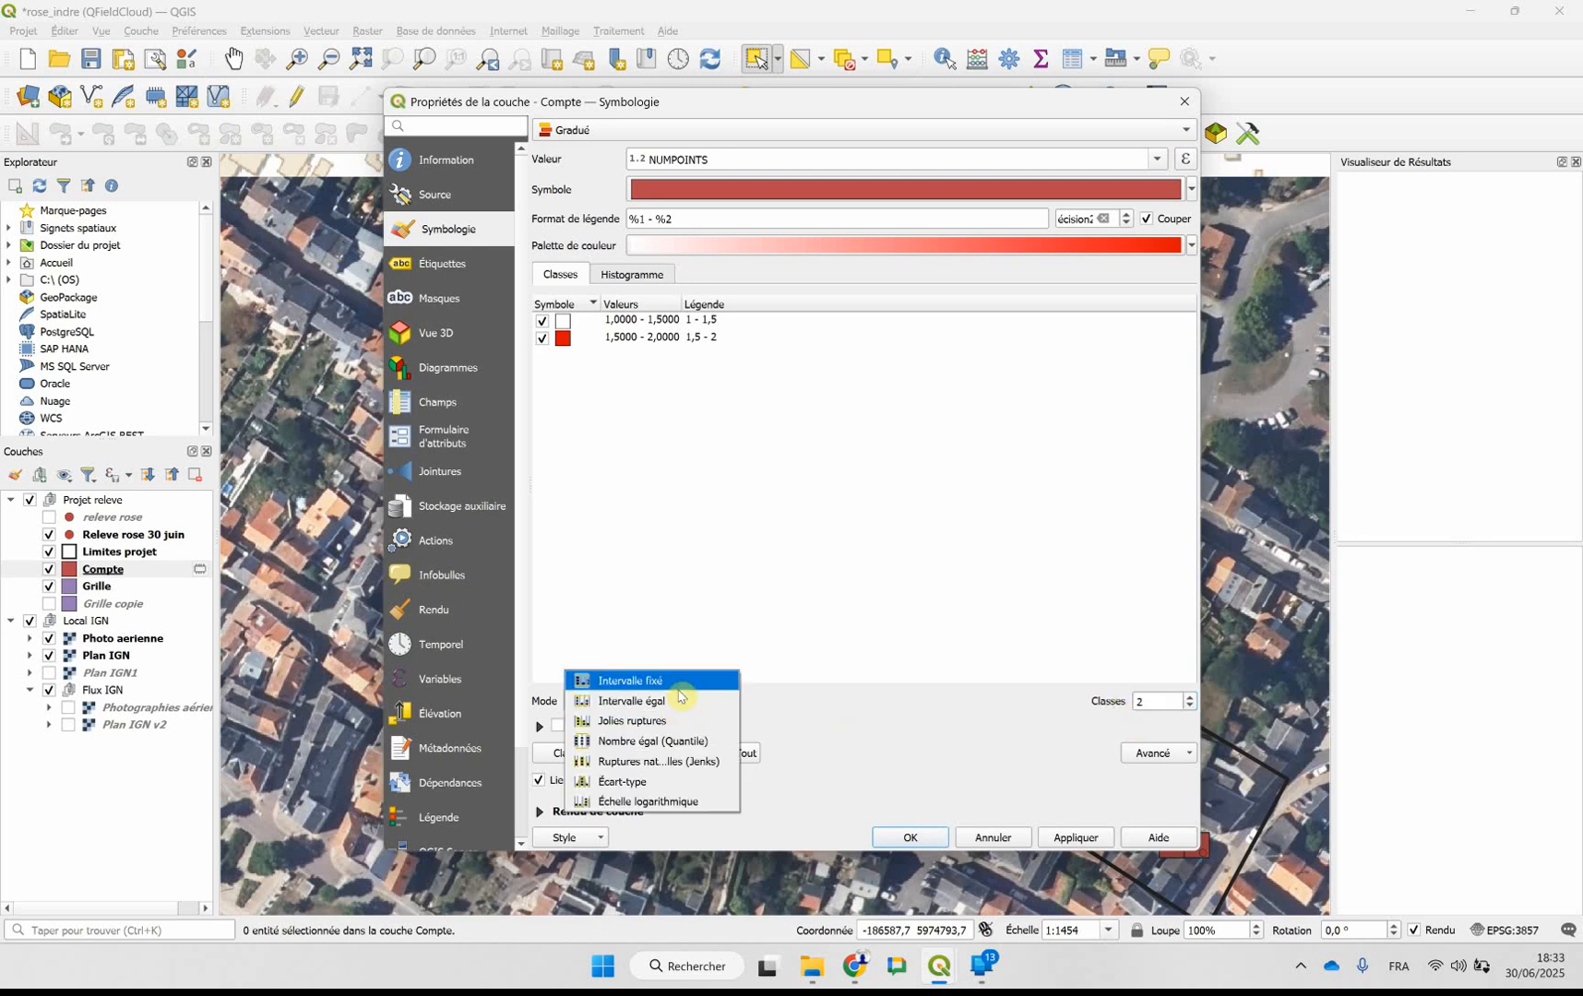
{"action": "left_click", "coordinate": [676, 681]}
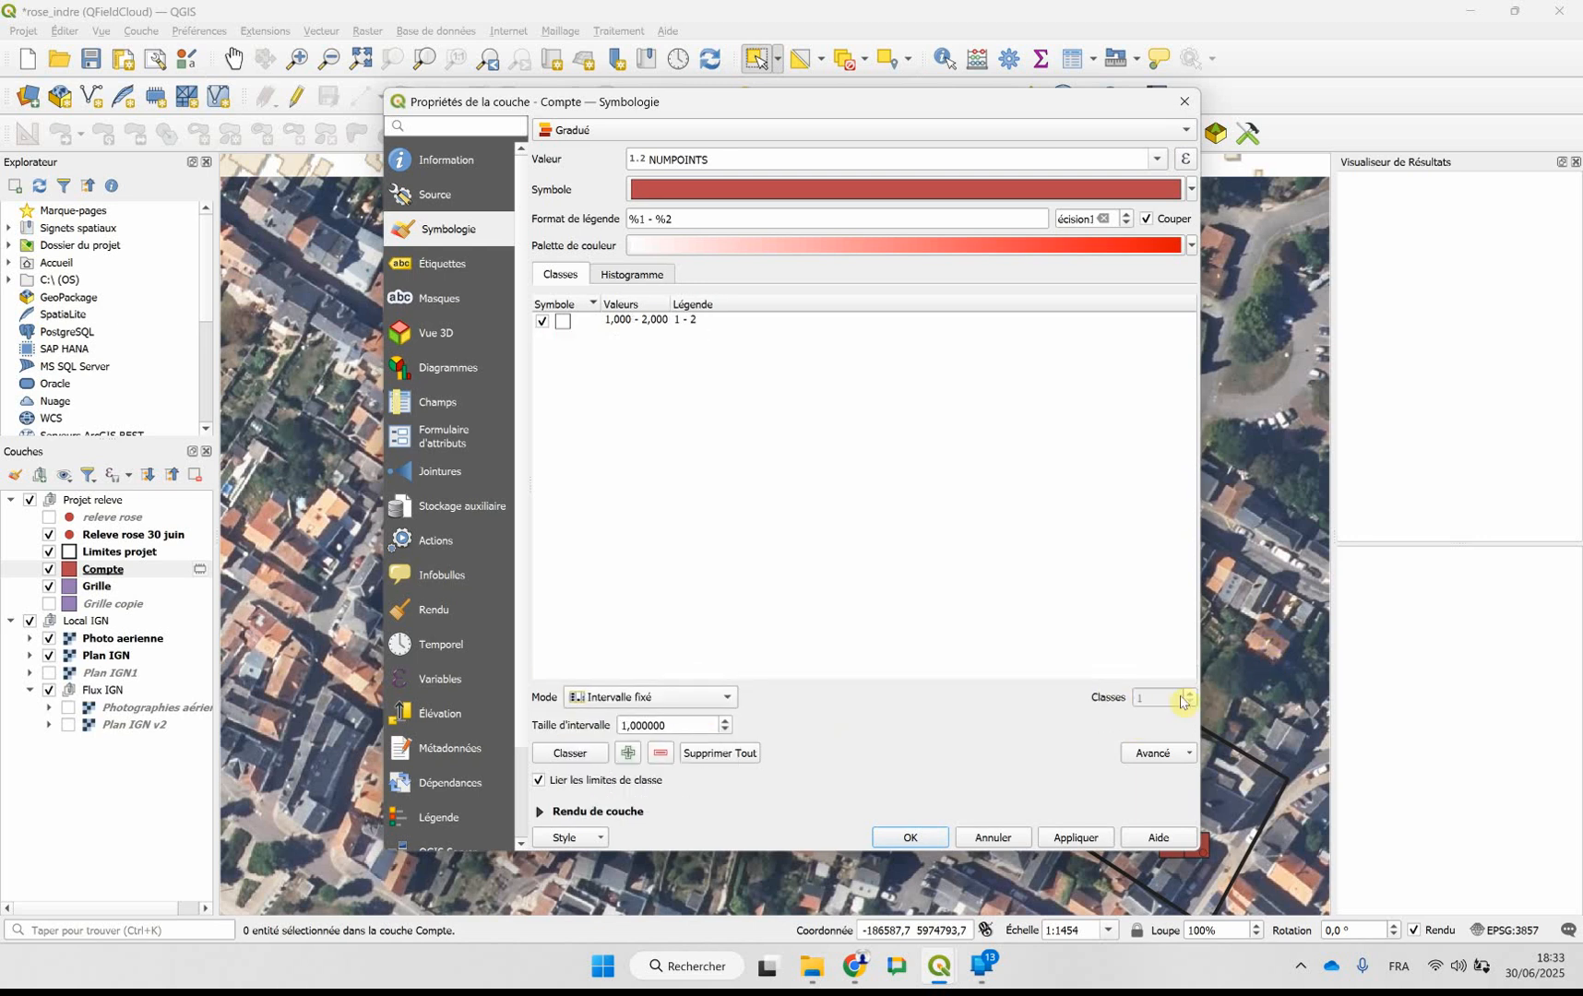
{"action": "left_click", "coordinate": [726, 720]}
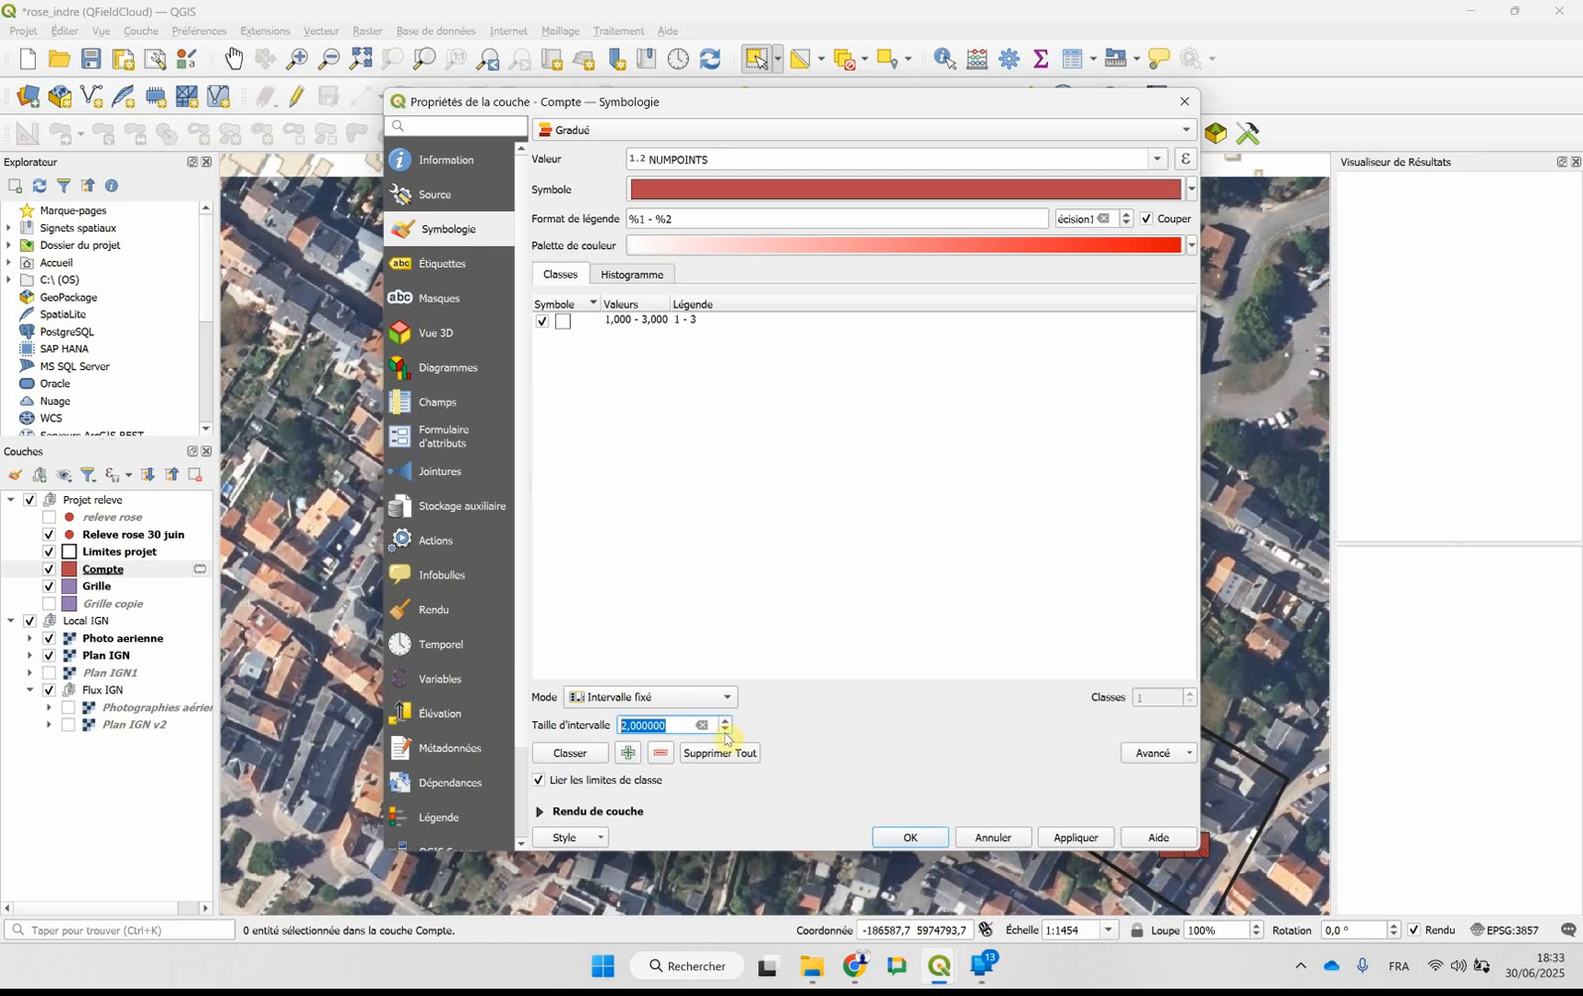
{"action": "left_click", "coordinate": [726, 730]}
- Classify Compte in Intervalle égal mode with 2 classes and apply the graduated style to the layer
{"action": "left_click", "coordinate": [646, 697]}
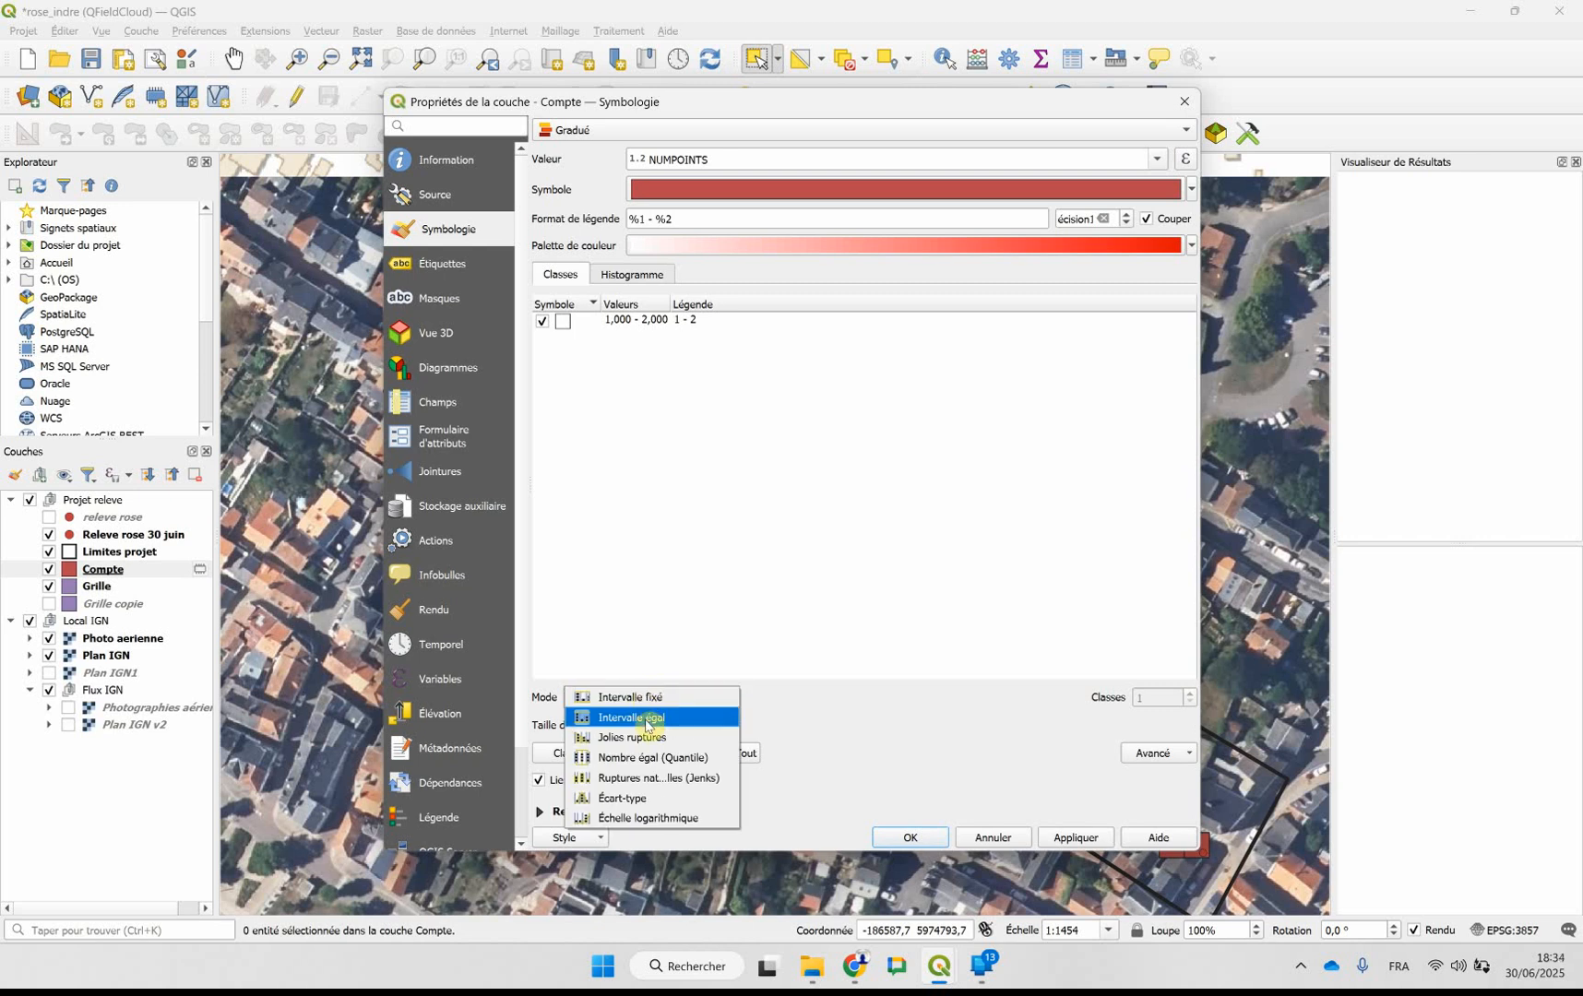
{"action": "left_click", "coordinate": [648, 725]}
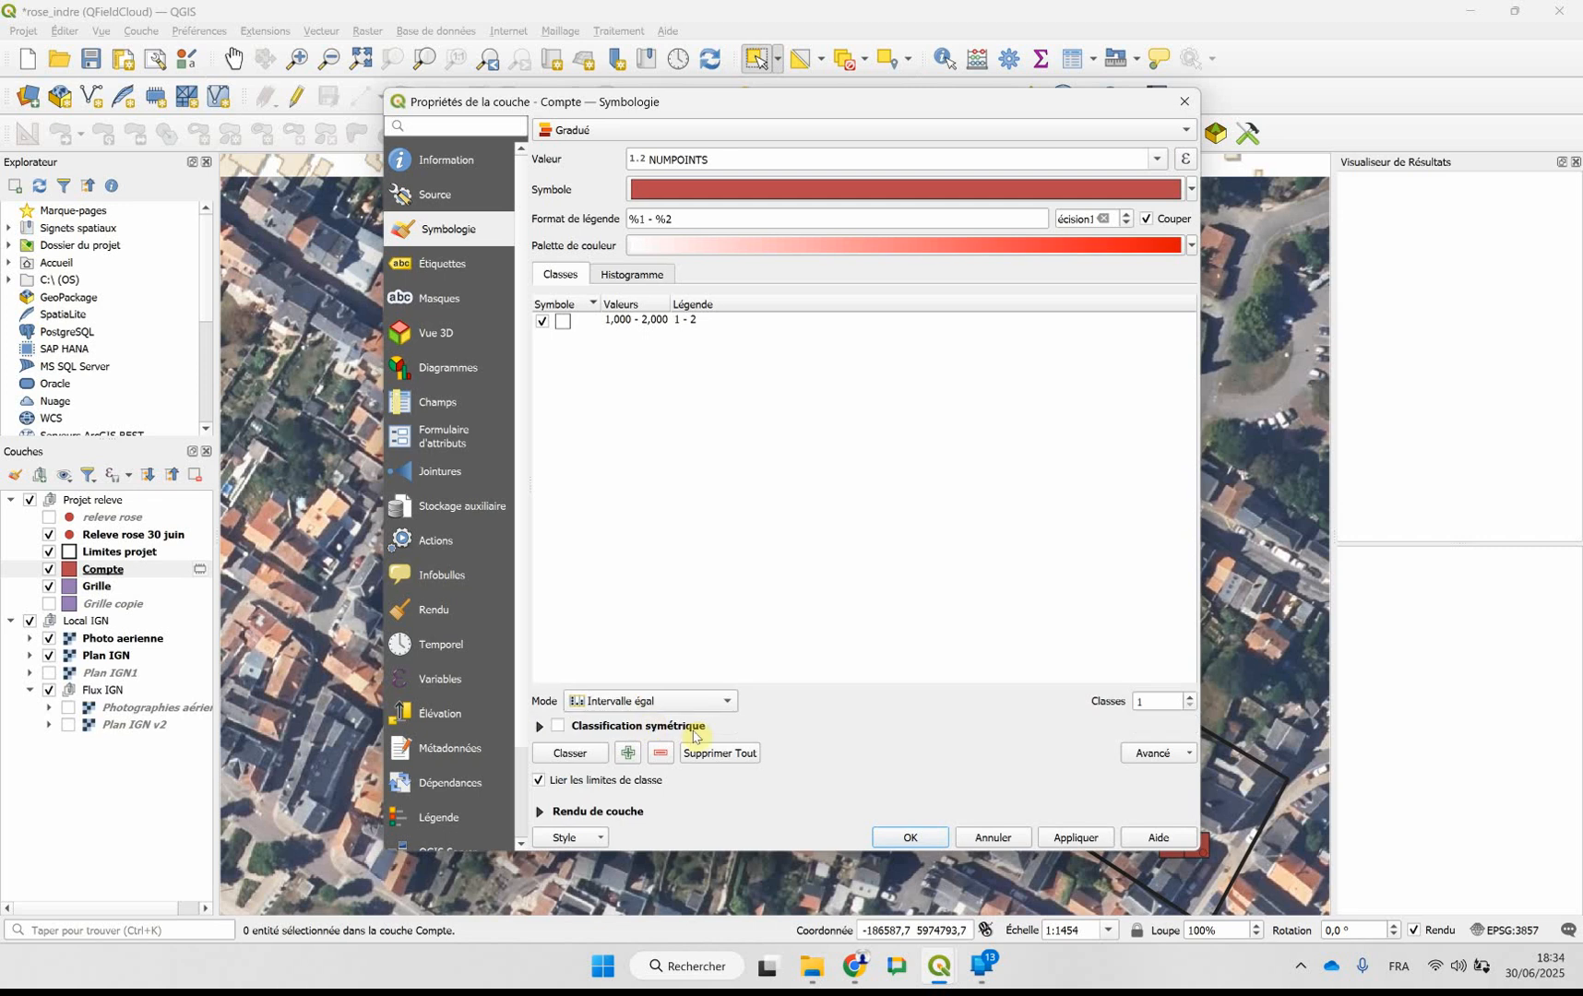
{"action": "left_click", "coordinate": [691, 700]}
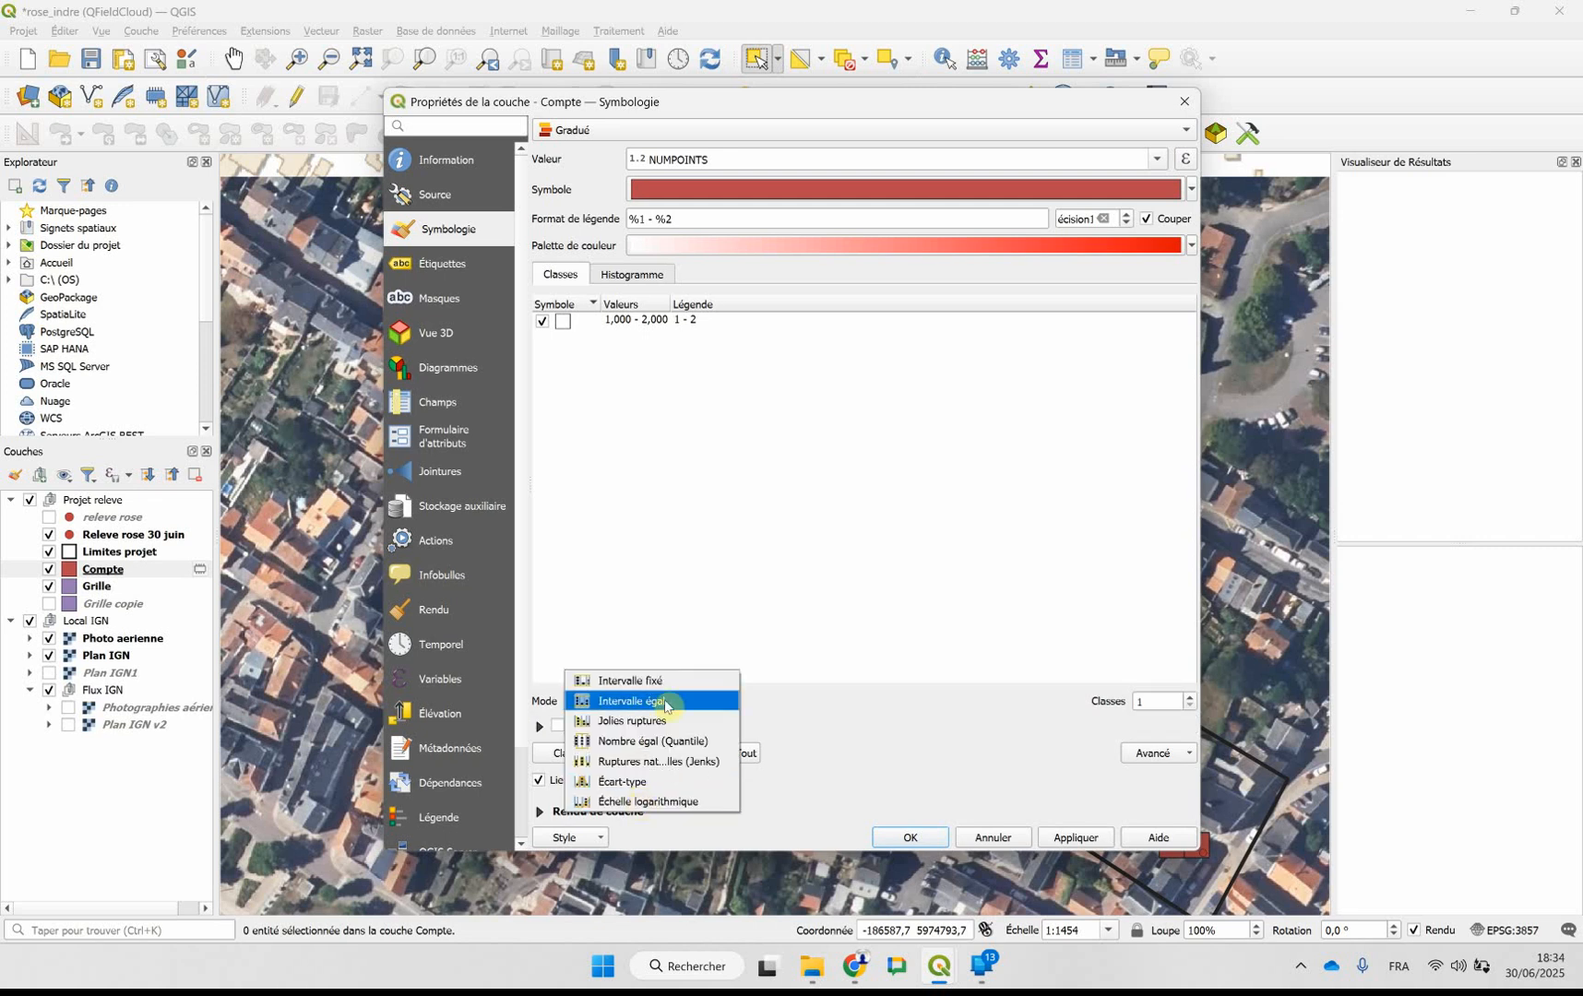
{"action": "left_click", "coordinate": [804, 723]}
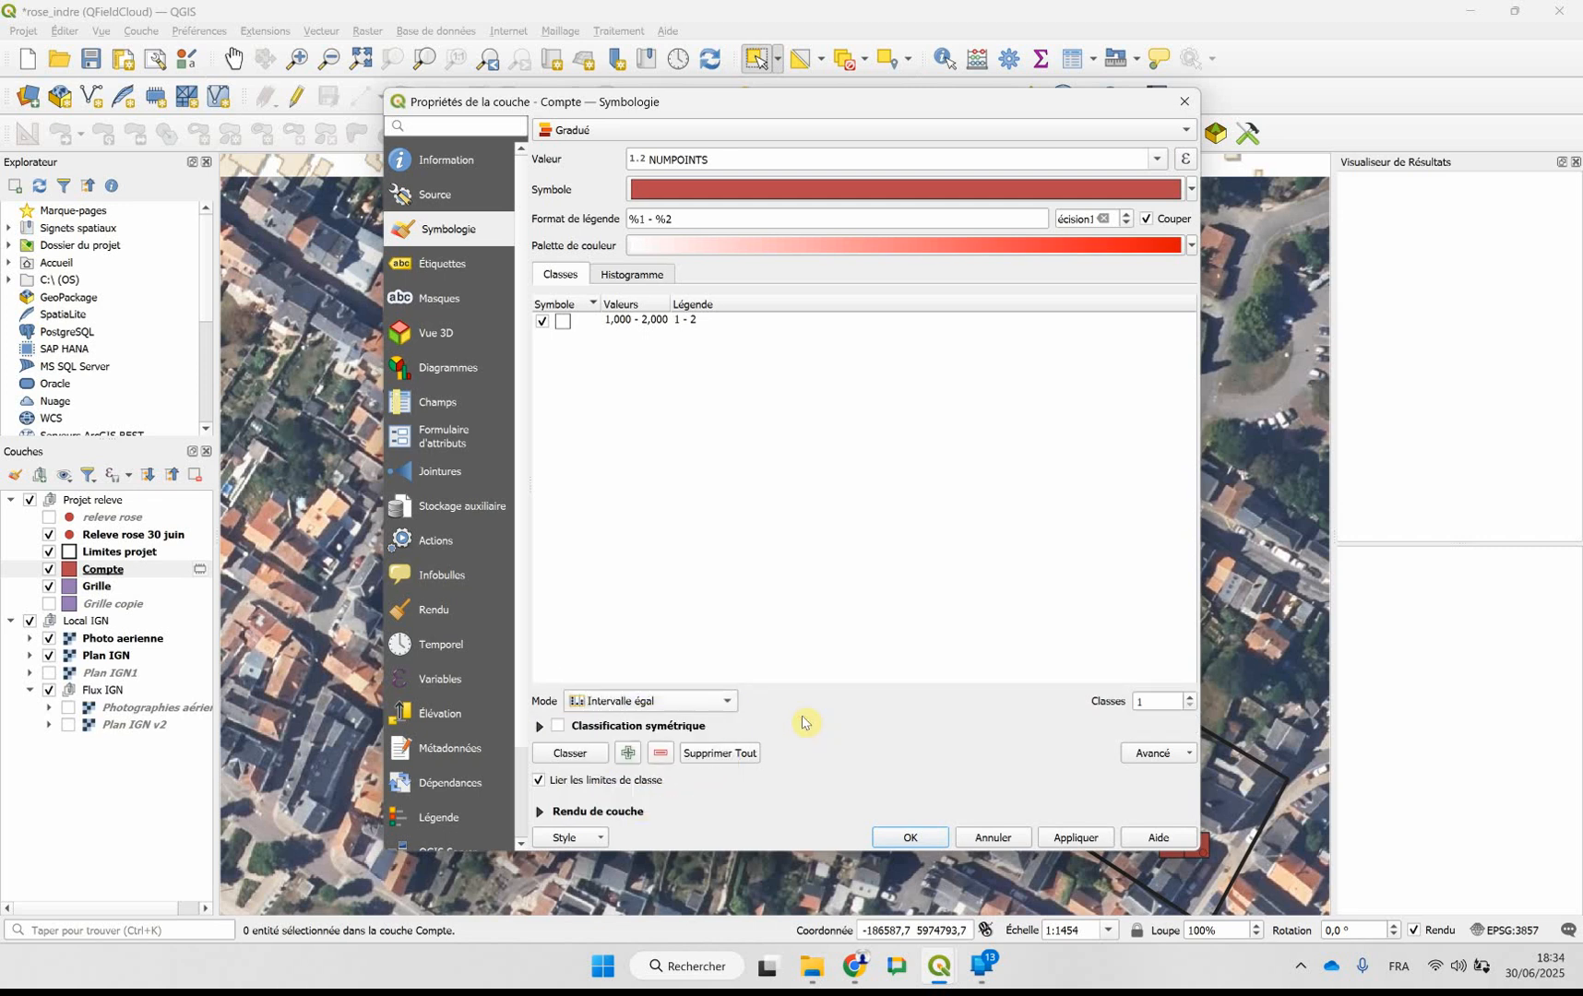
{"action": "left_click", "coordinate": [1191, 697]}
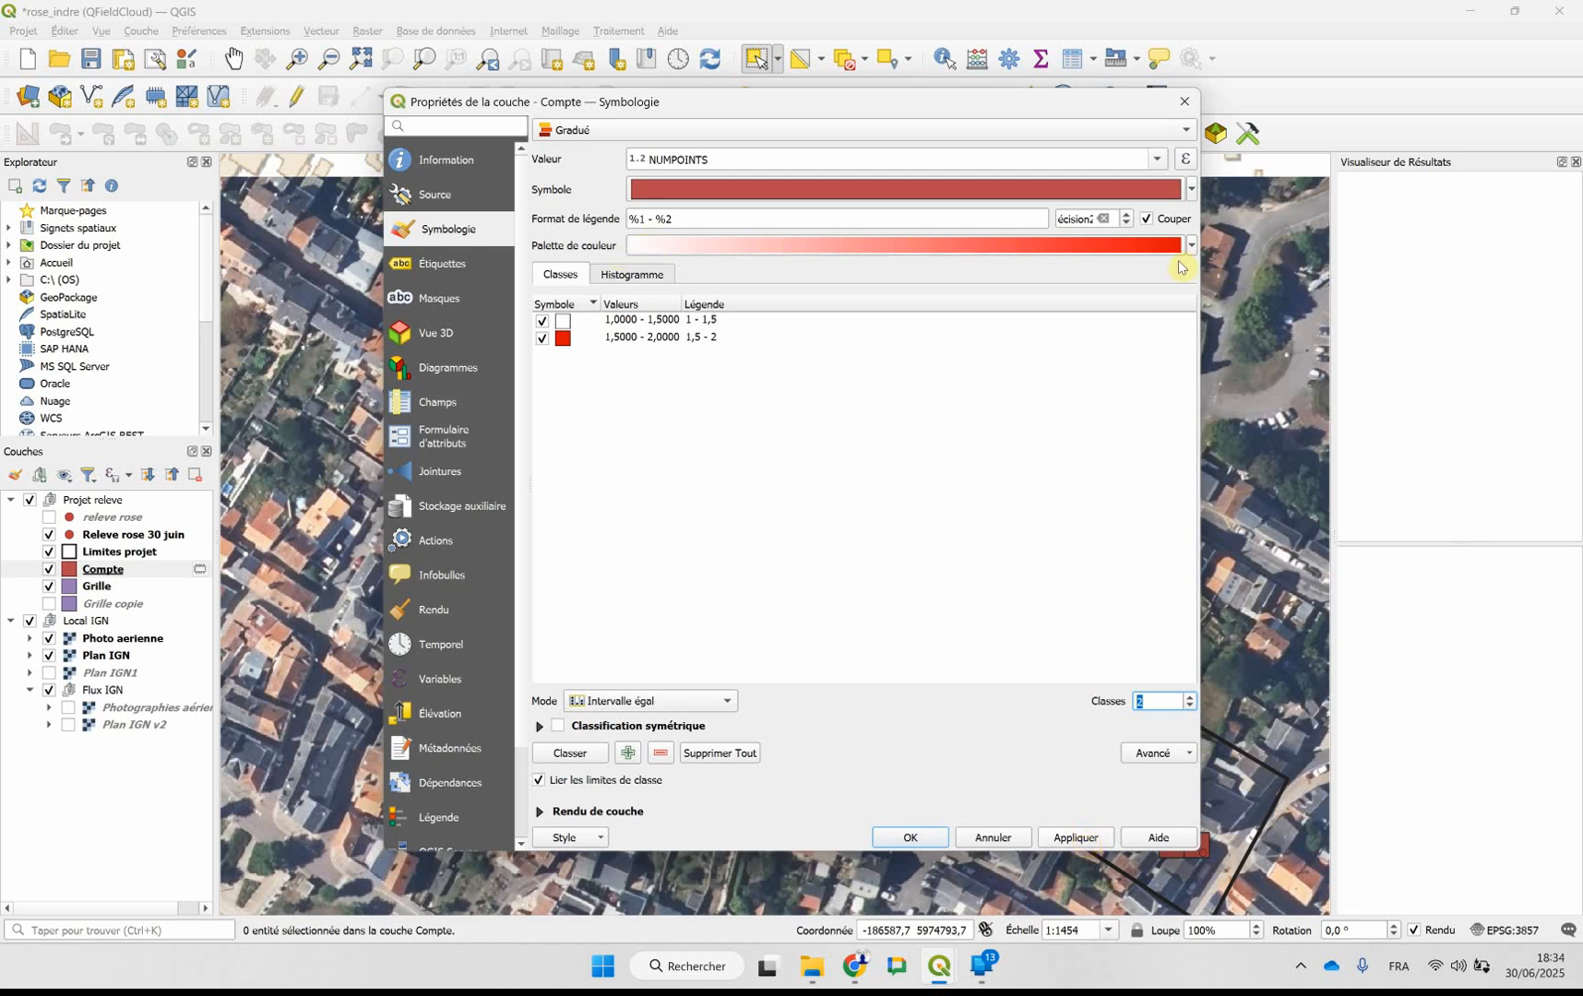
{"action": "left_click", "coordinate": [1075, 837]}
{"action": "left_click", "coordinate": [918, 838]}
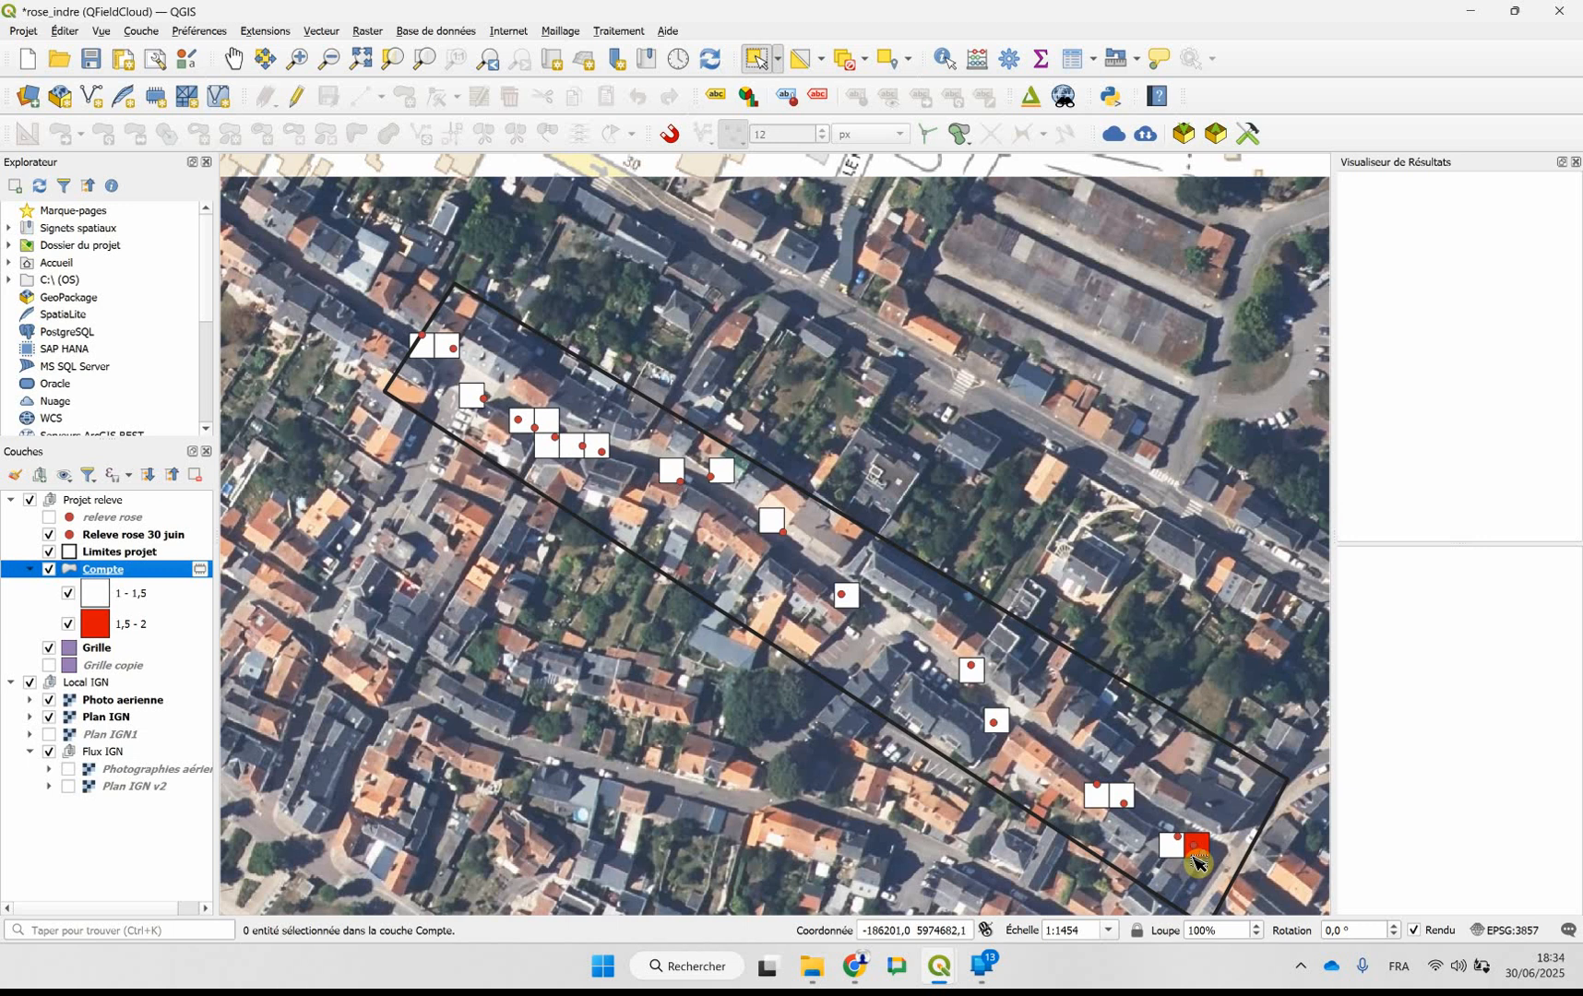
- Export the Compte layer's features as a GeoPackage named "Geotraitement Rose 30 juin 25" in the couches folder, adding it to the map
{"action": "right_click", "coordinate": [131, 574]}
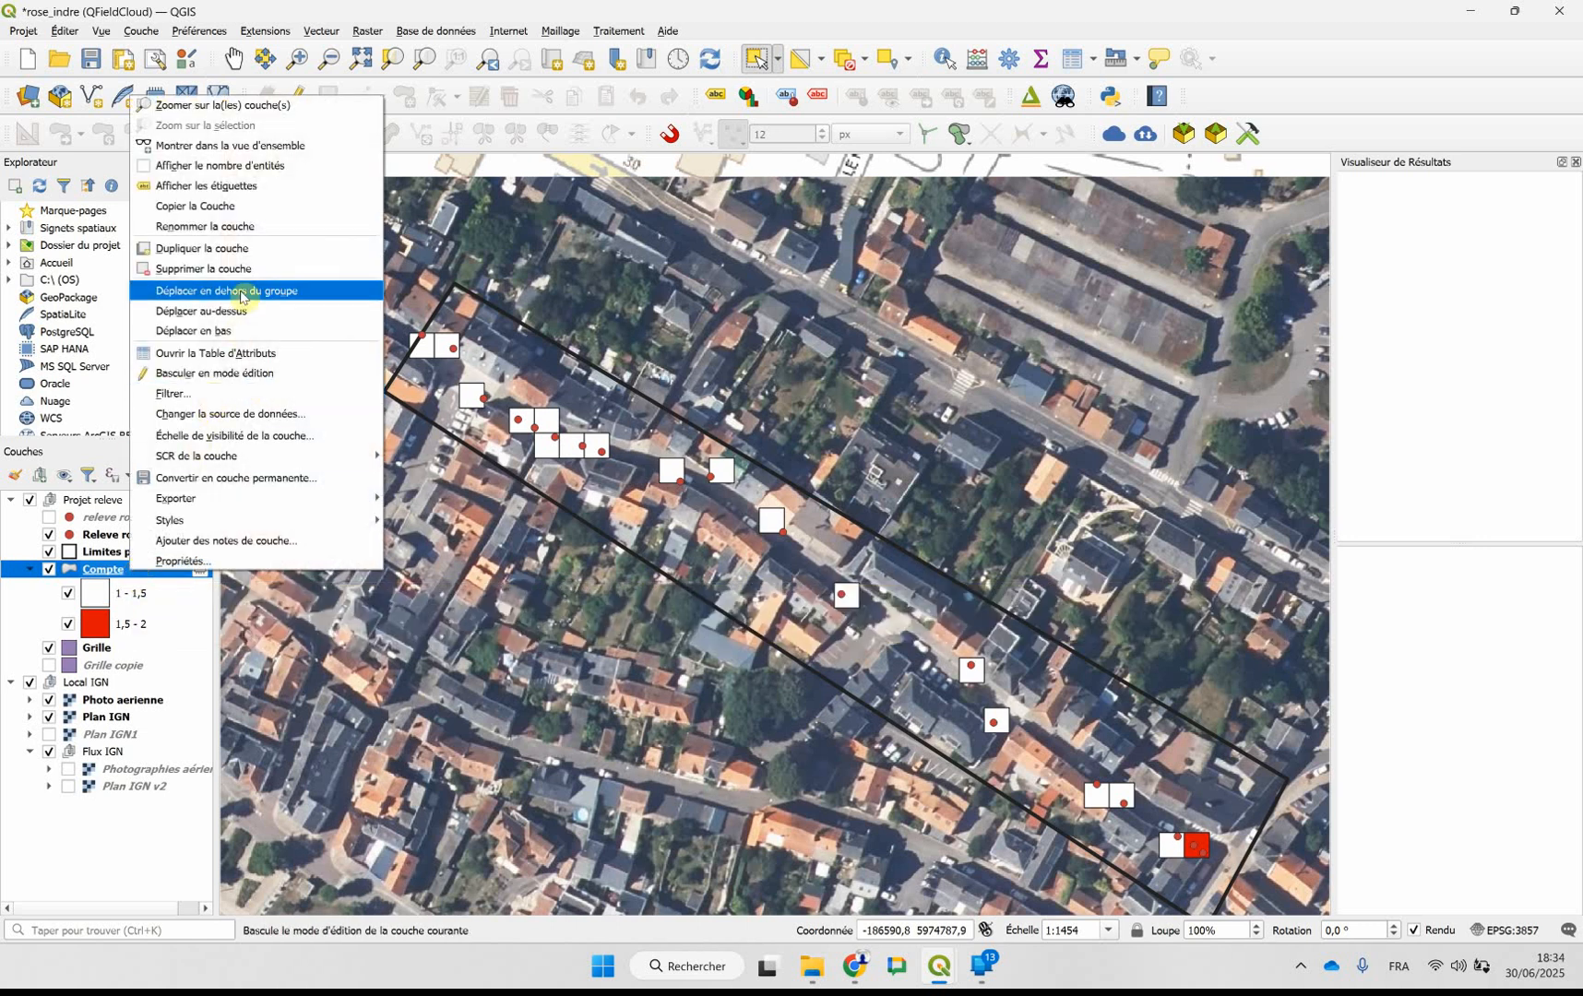
{"action": "mouse_move", "coordinate": [205, 526]}
{"action": "mouse_move", "coordinate": [233, 496]}
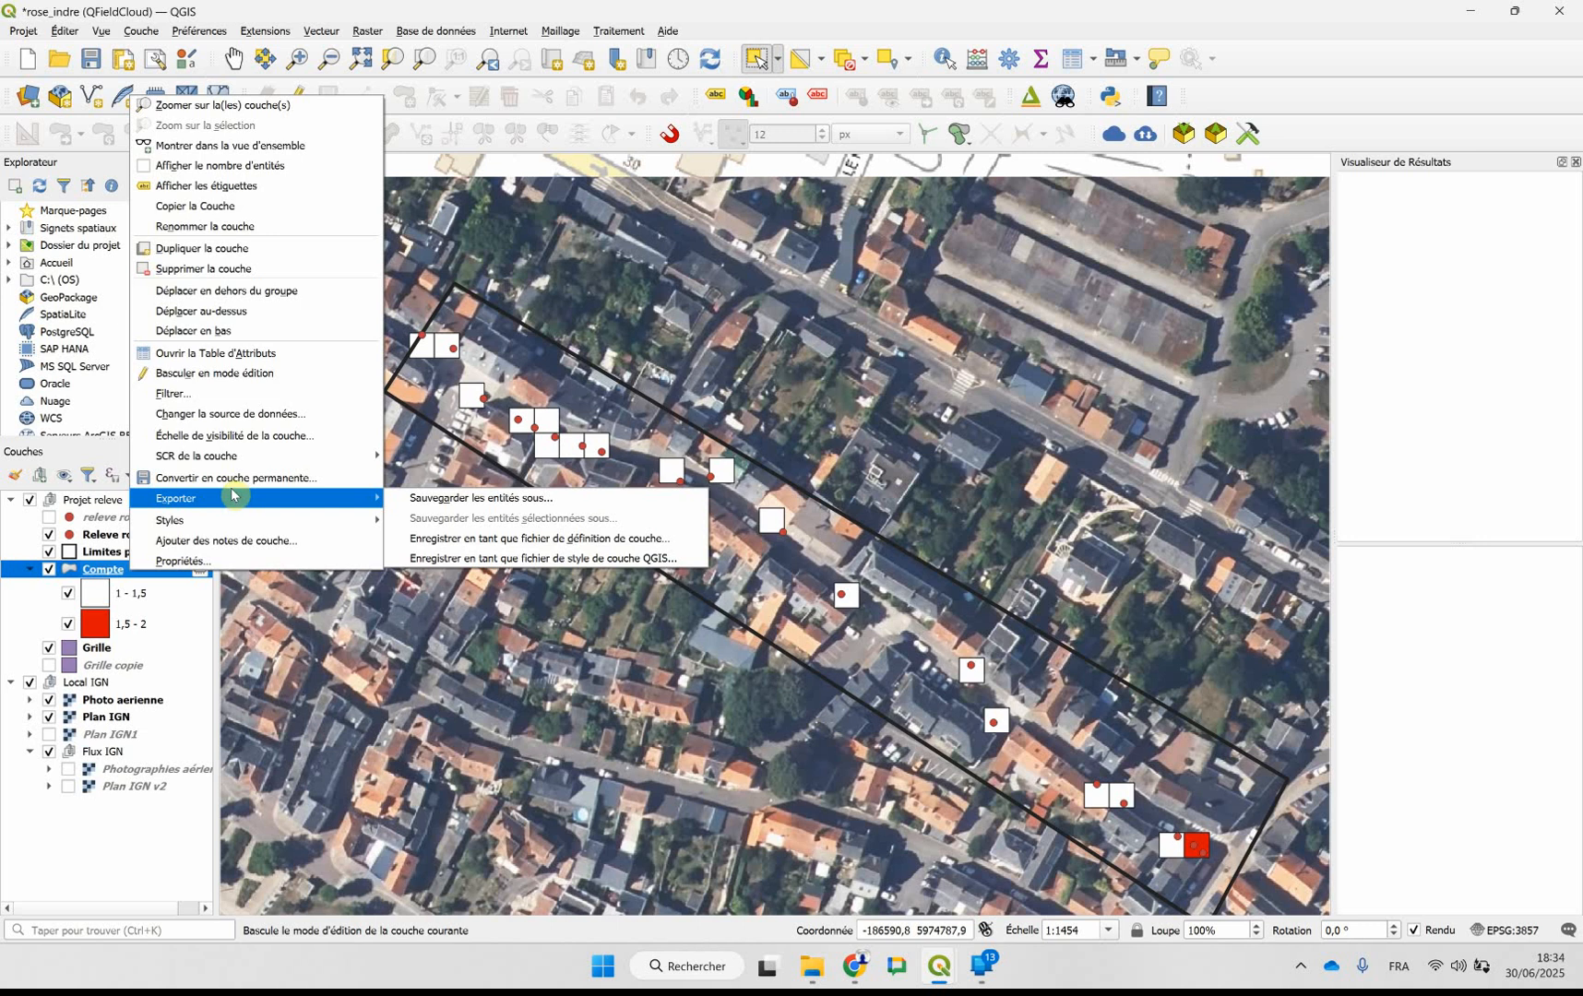
{"action": "left_click", "coordinate": [451, 499]}
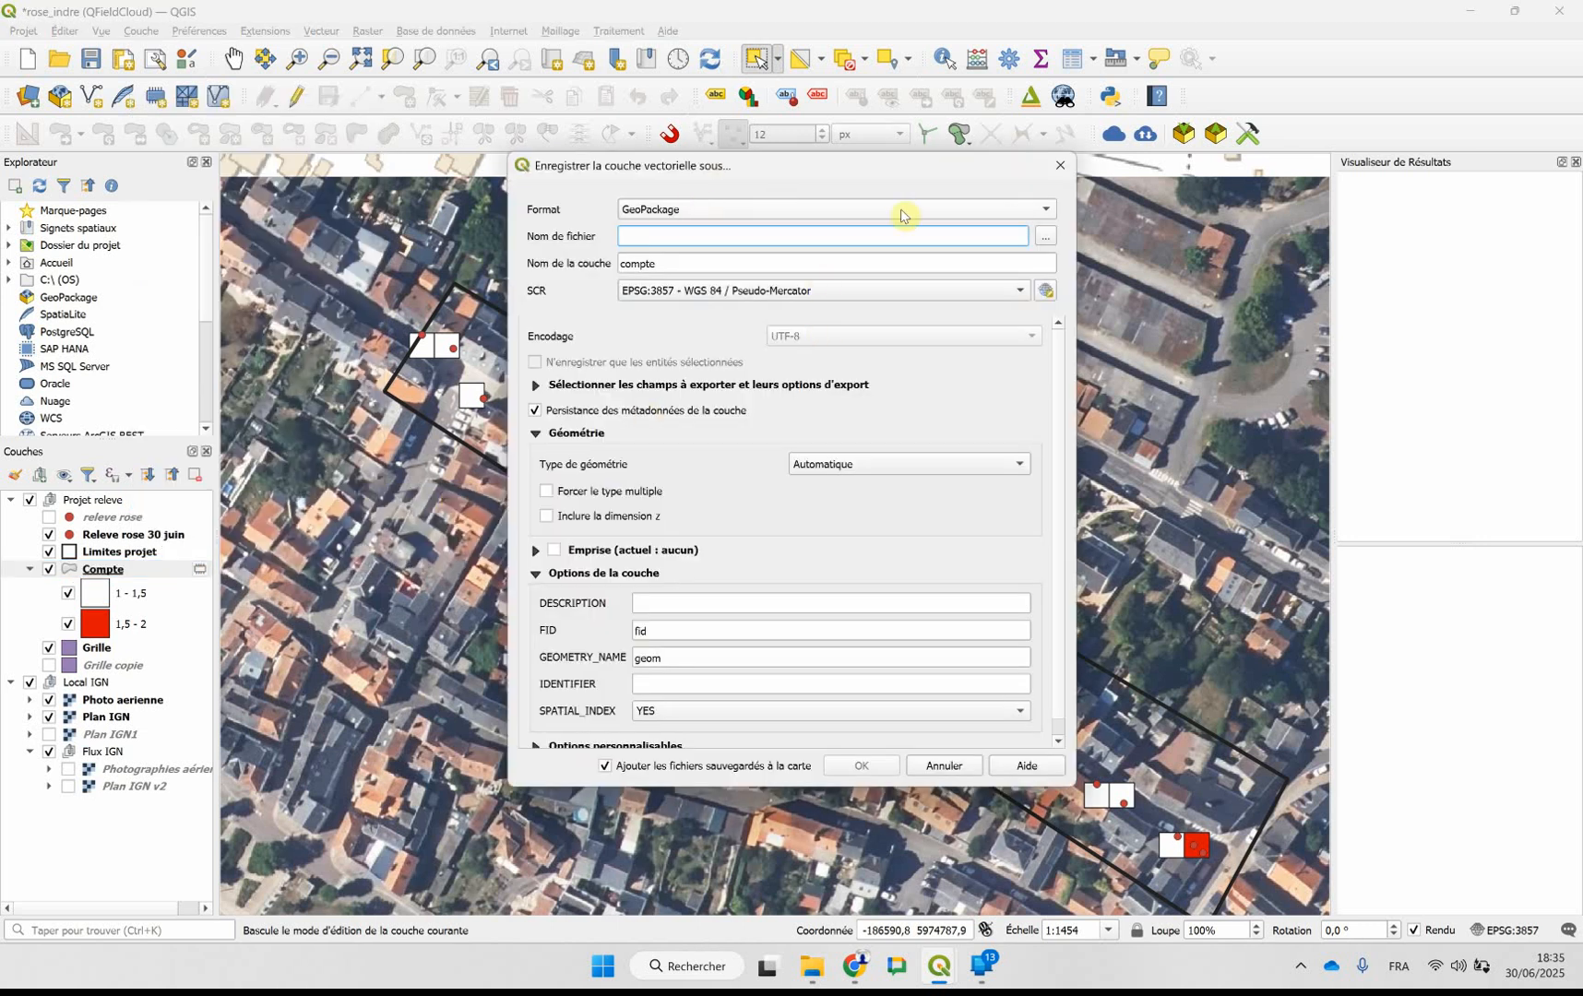
{"action": "left_click", "coordinate": [1045, 236]}
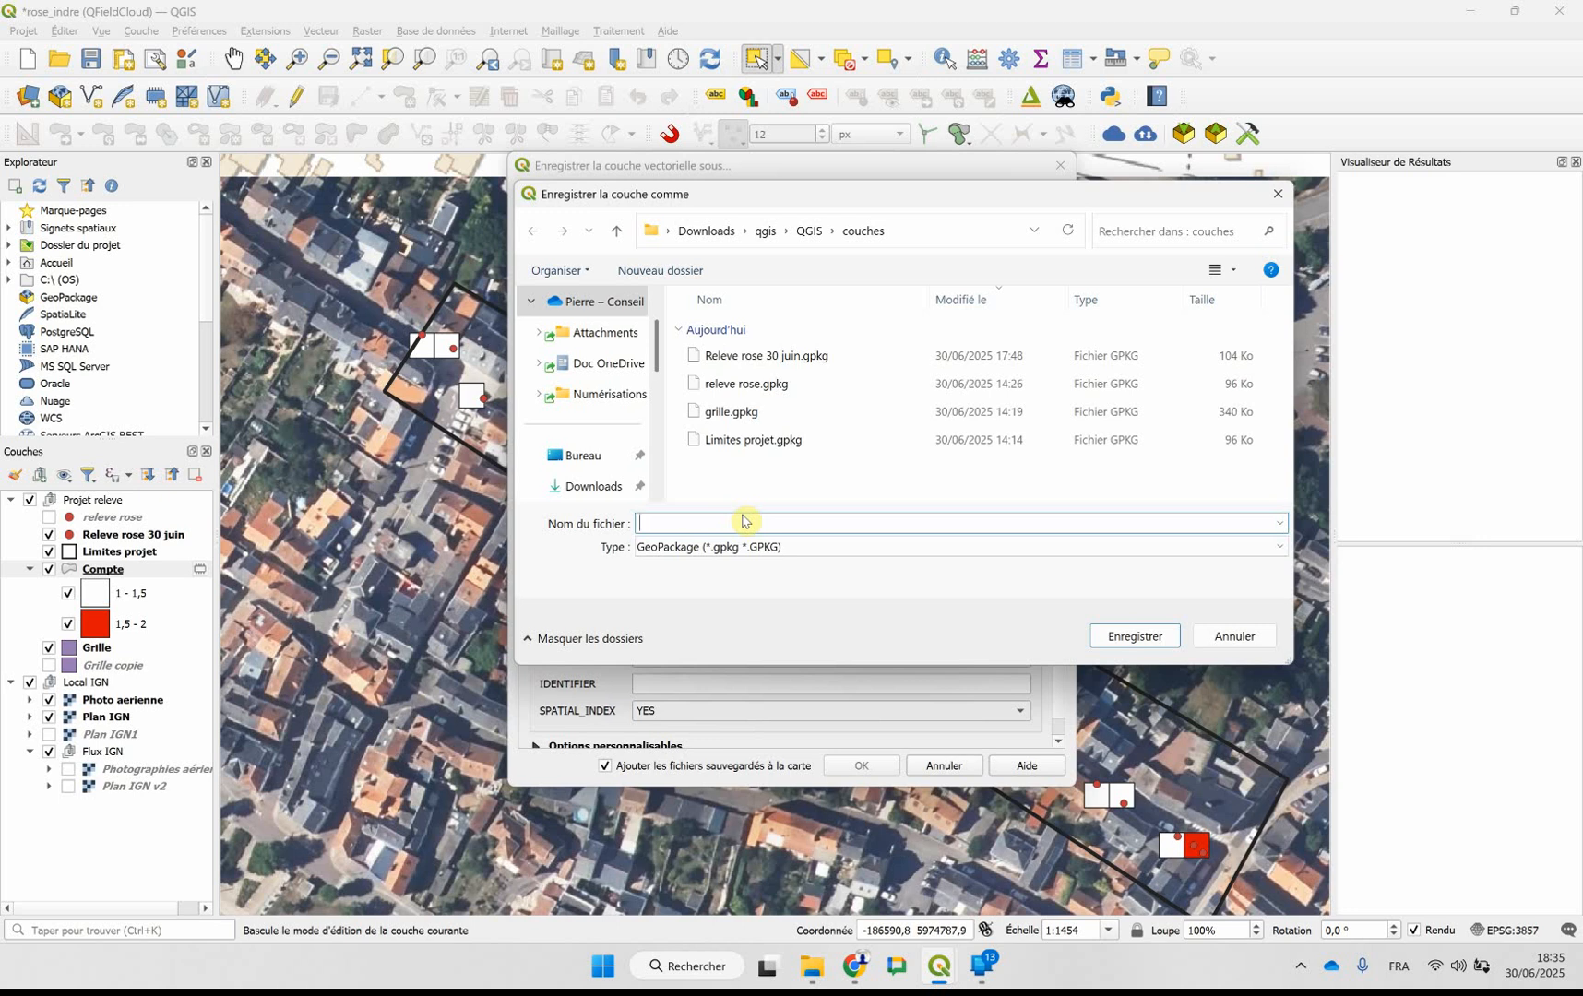
{"action": "type", "text": "Geotraitement Rose"}
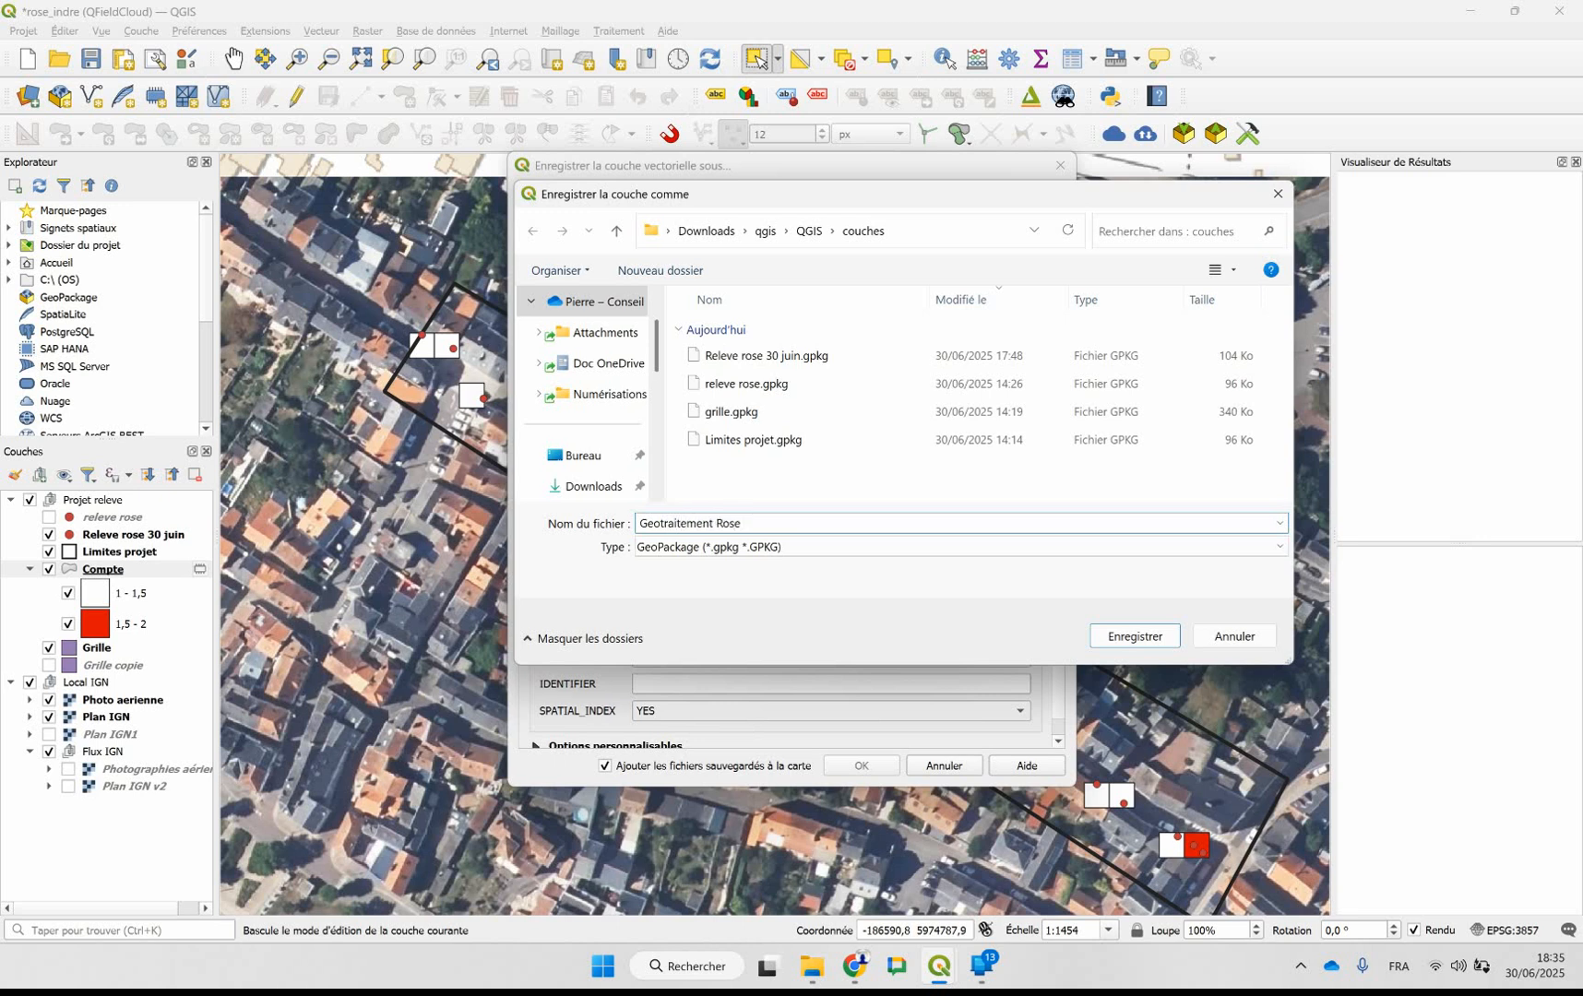
{"action": "type", "text": " 30 juin 25"}
{"action": "left_click", "coordinate": [1135, 636]}
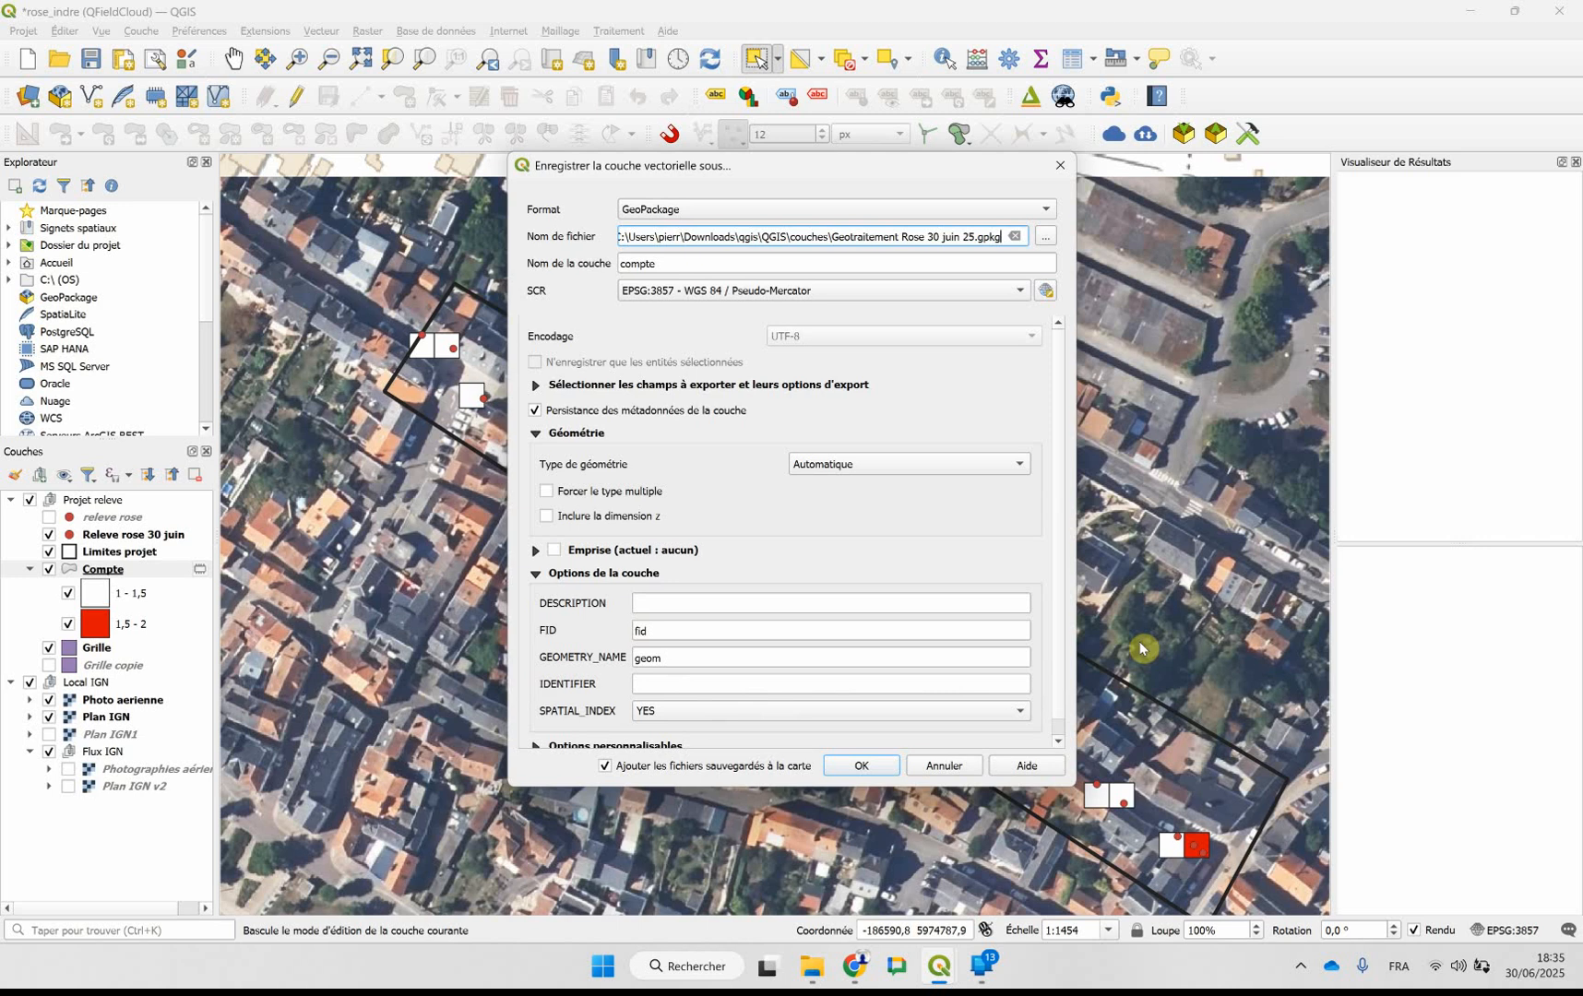
{"action": "left_click", "coordinate": [873, 767]}
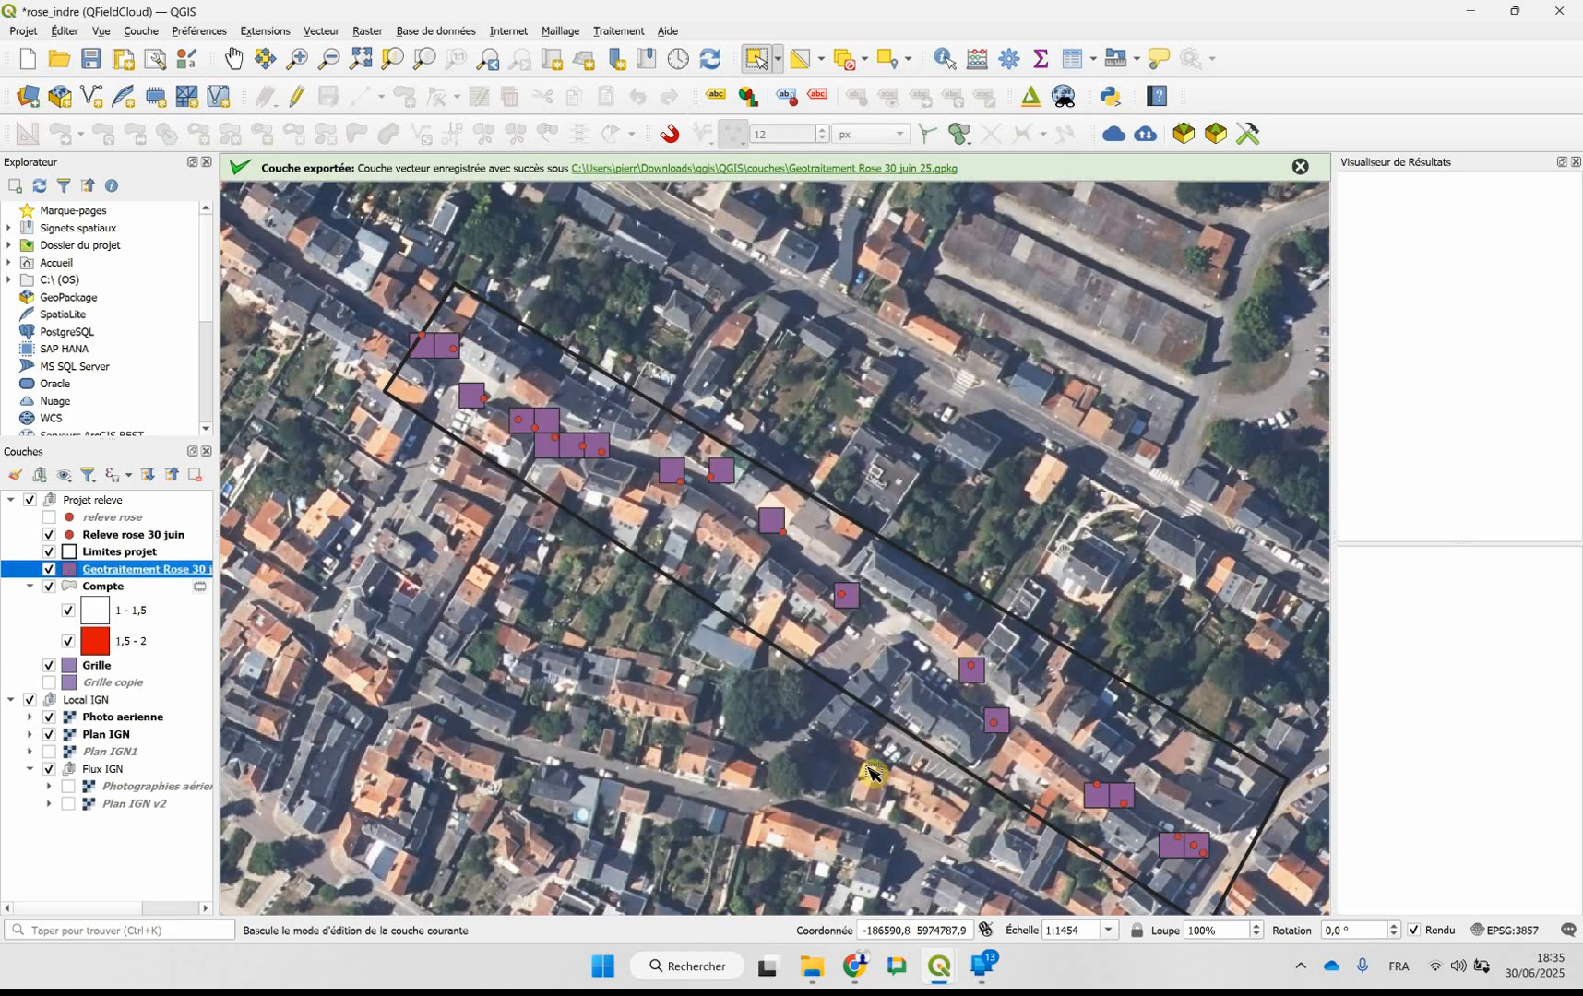
- Set the symbology of the Geotraitement Rose 30 juin 25 layer to Gradué on the NUMPOINTS field
{"action": "right_click", "coordinate": [128, 570]}
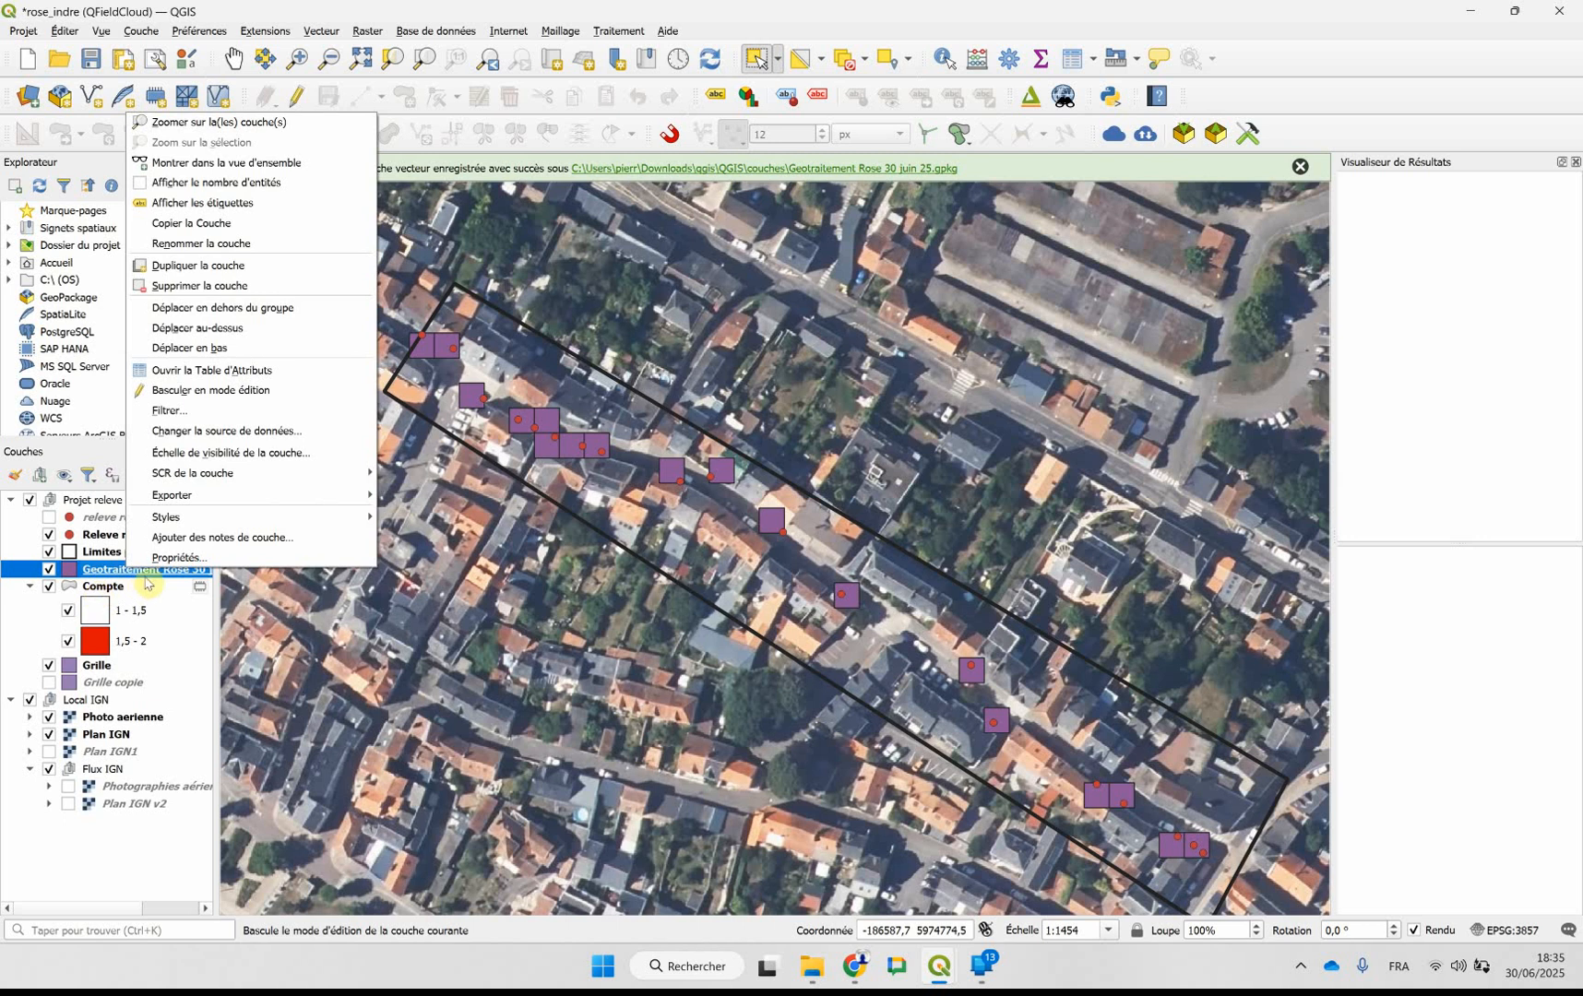
{"action": "left_click", "coordinate": [177, 559]}
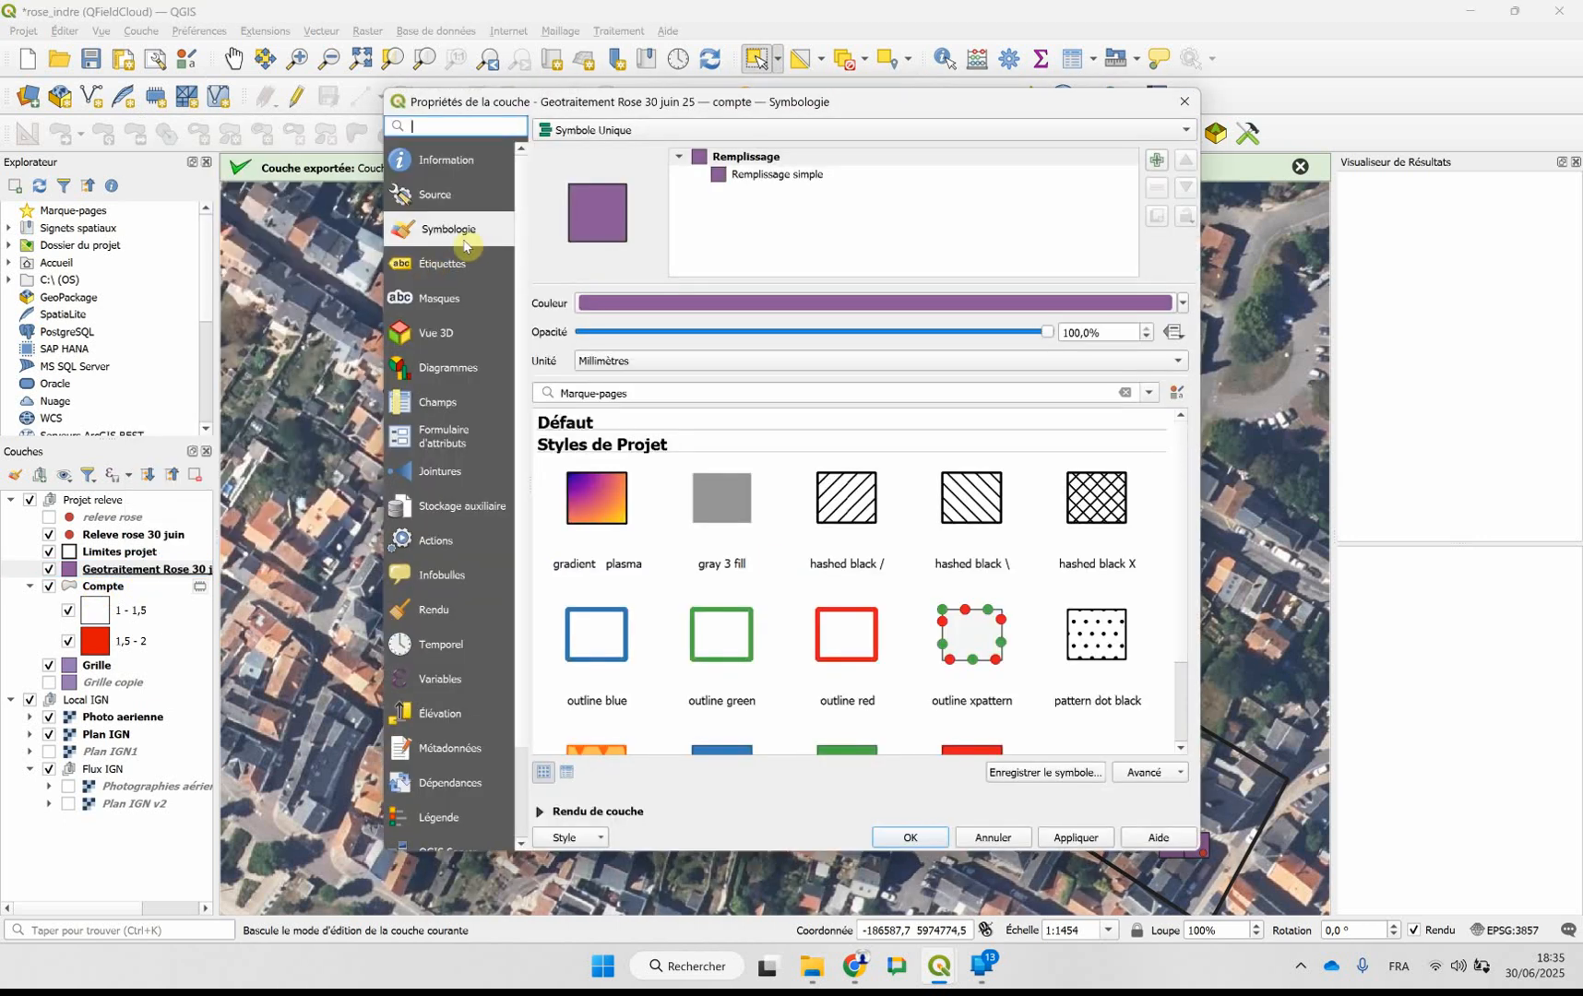
{"action": "left_click", "coordinate": [643, 131]}
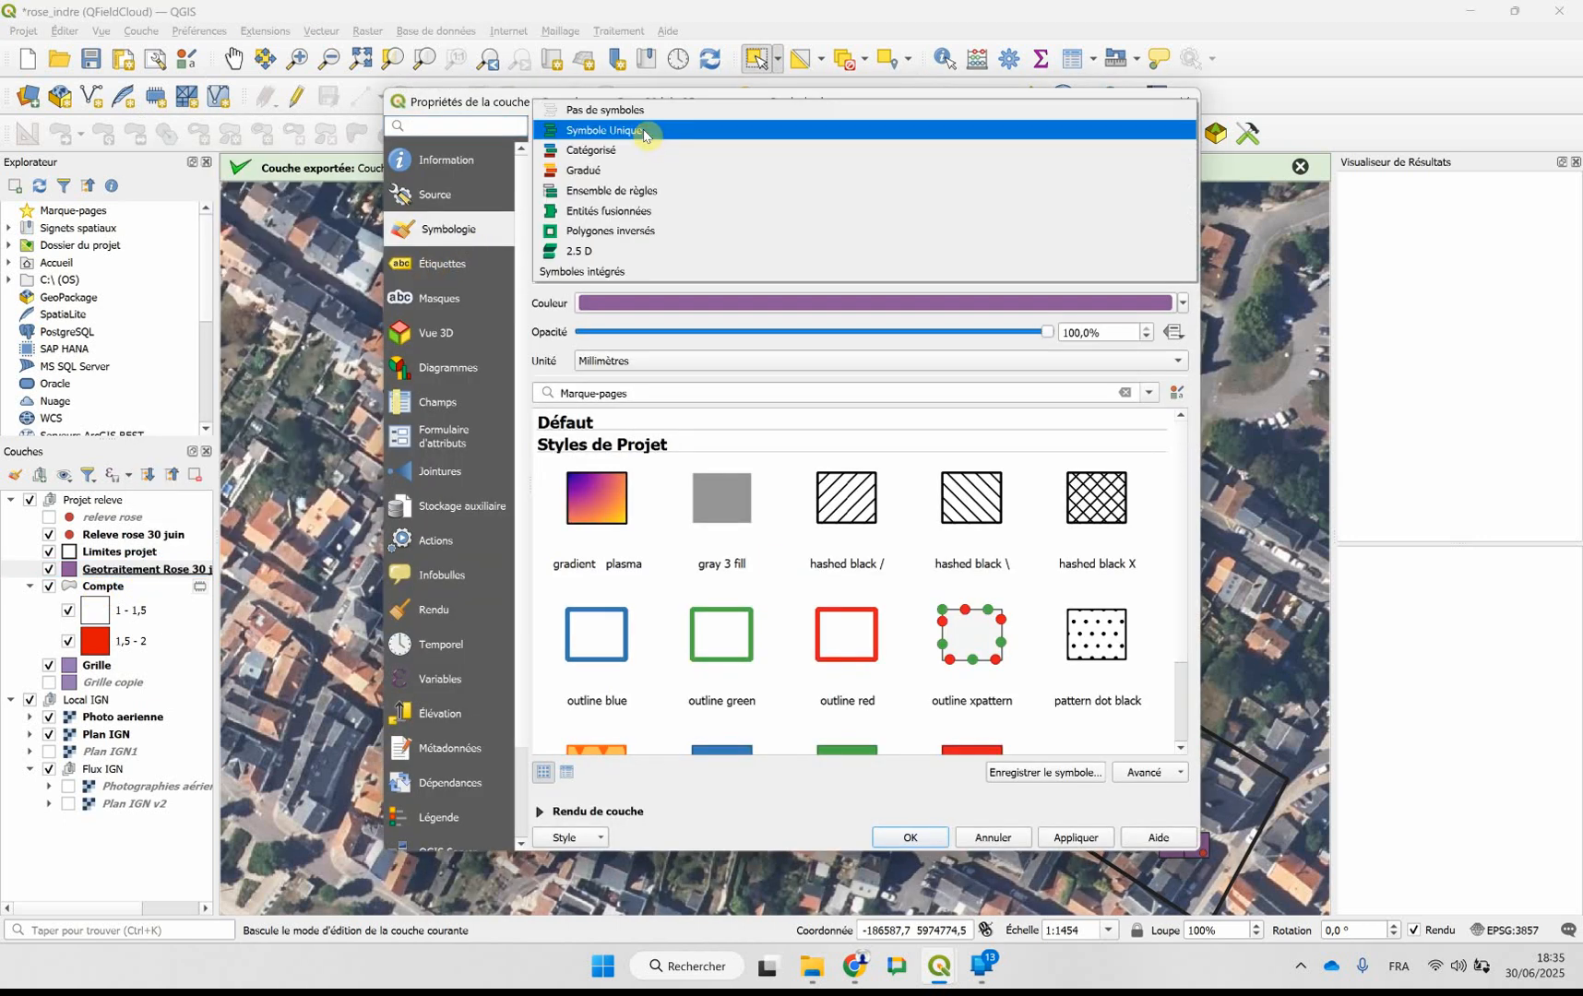
{"action": "left_click", "coordinate": [606, 171]}
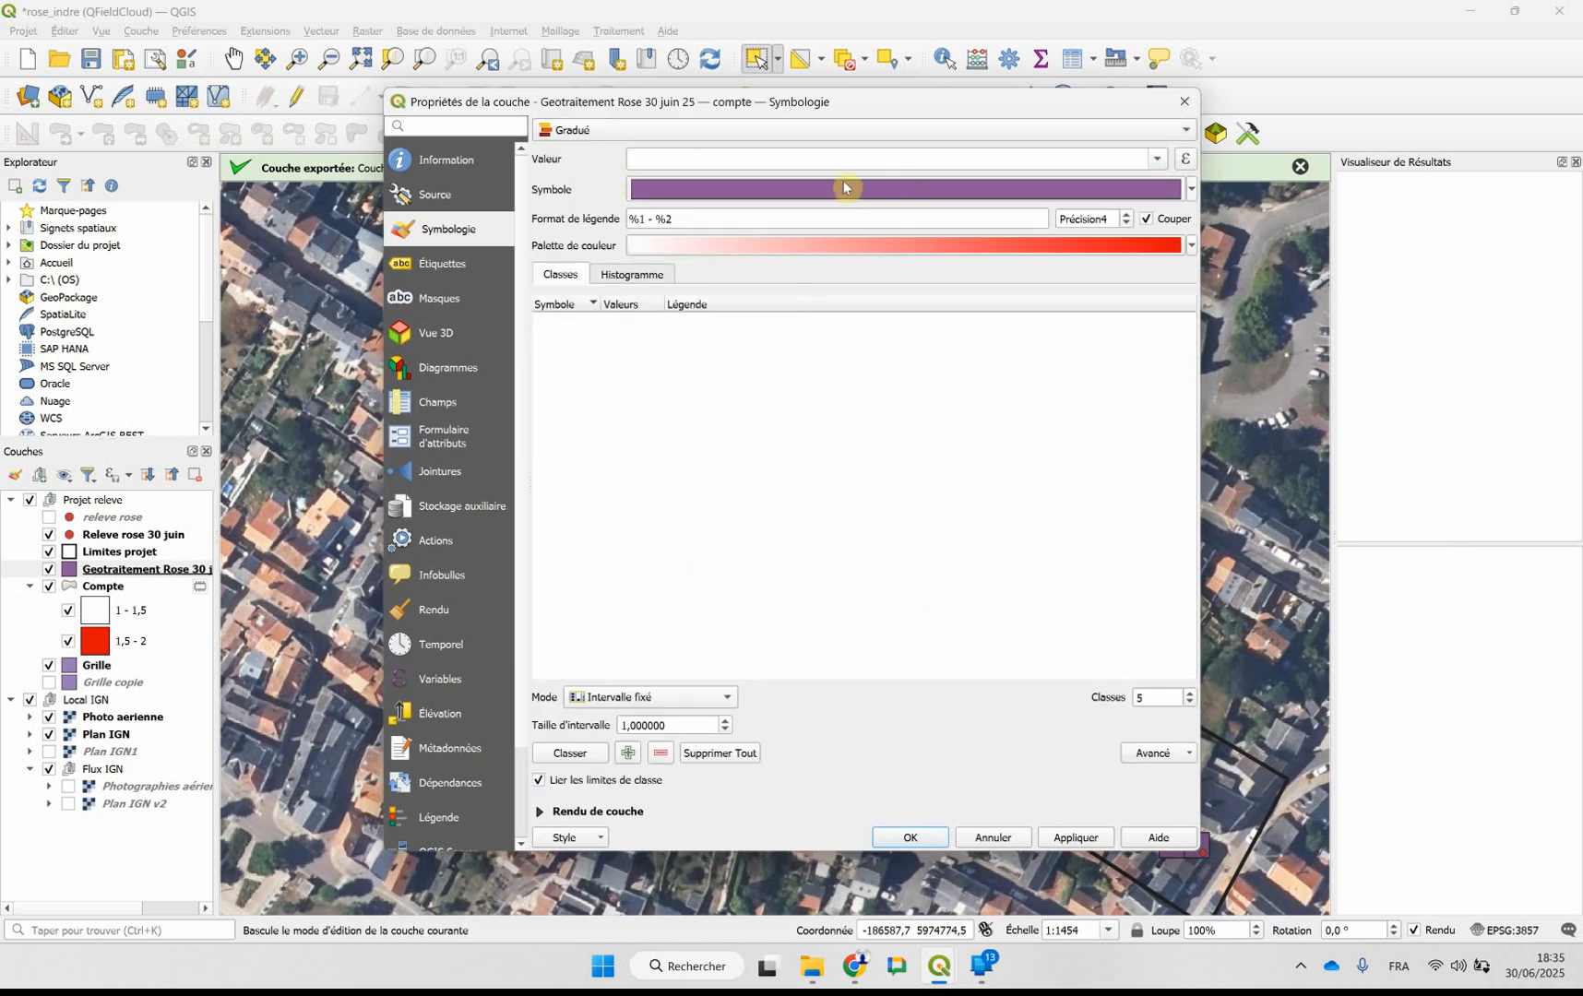
{"action": "left_click", "coordinate": [782, 157]}
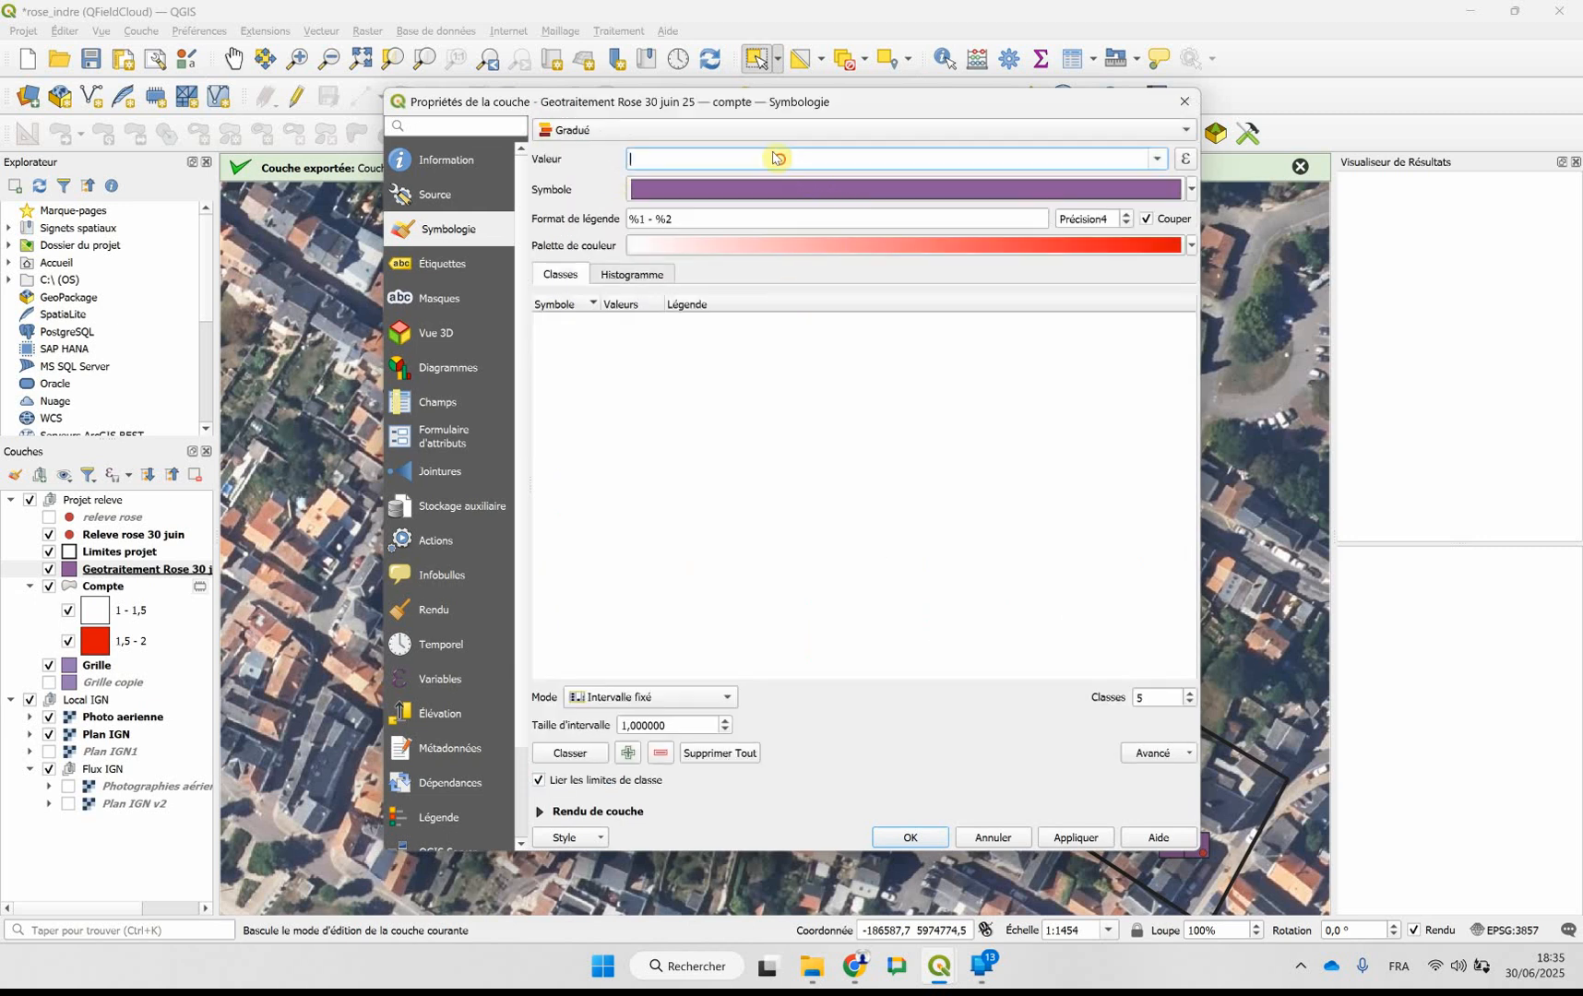
{"action": "left_click", "coordinate": [1155, 159]}
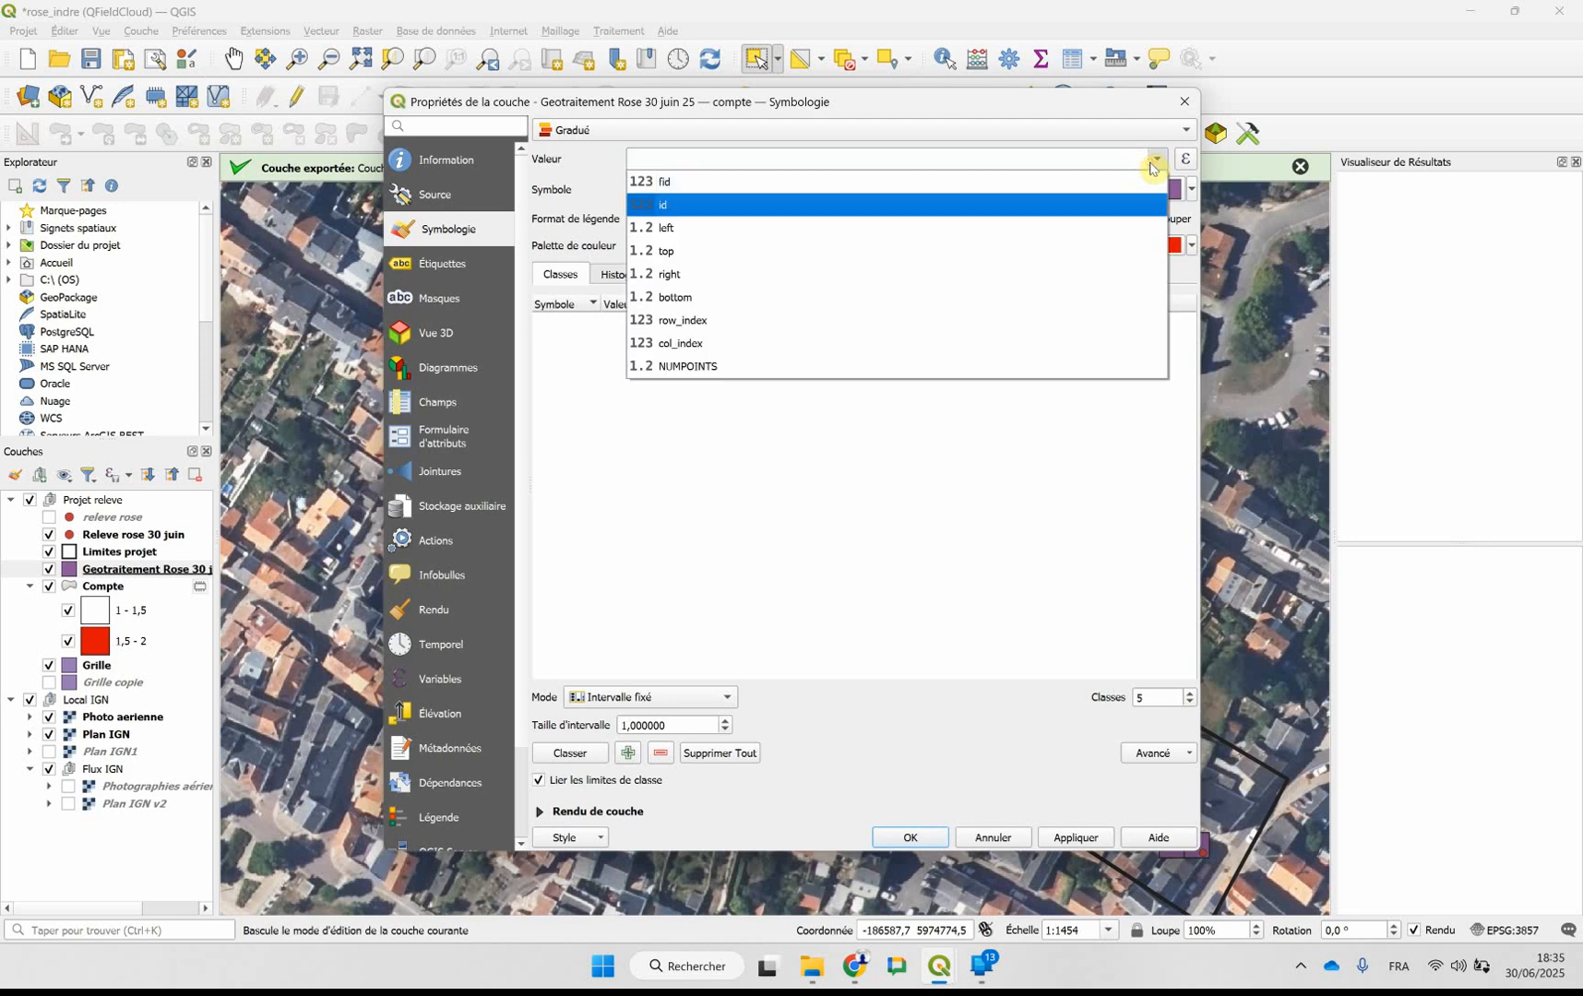
{"action": "left_click", "coordinate": [772, 367]}
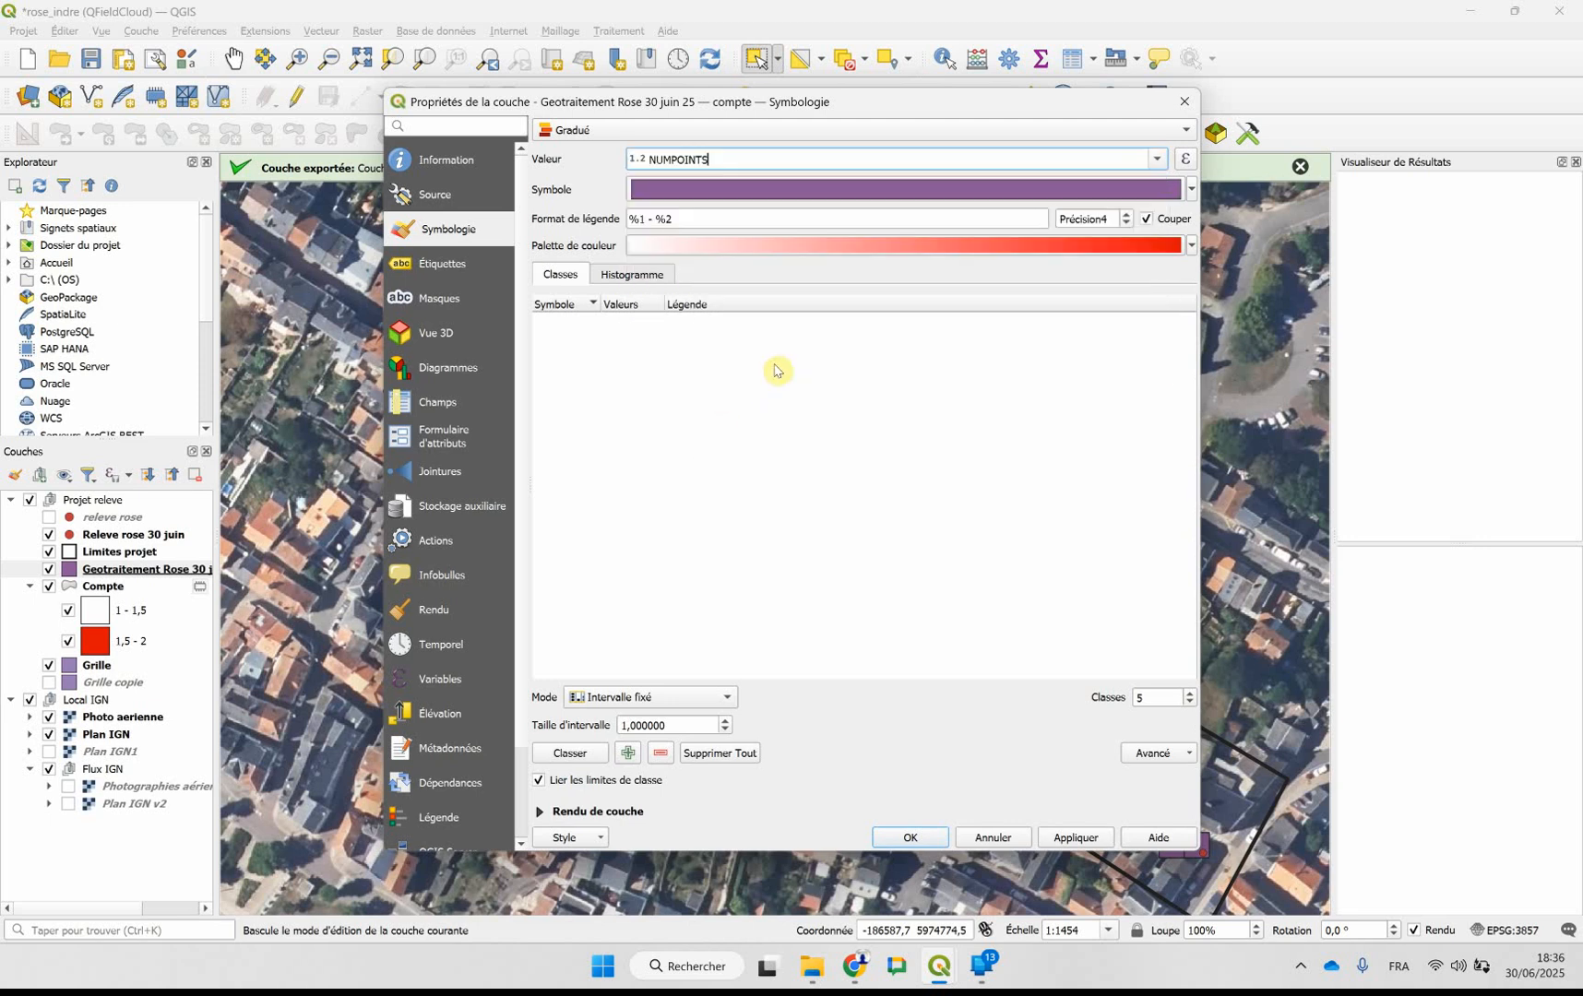
- Try classifying the NUMPOINTS values in Intervalle fixé mode with fewer classes
{"action": "left_click", "coordinate": [651, 698]}
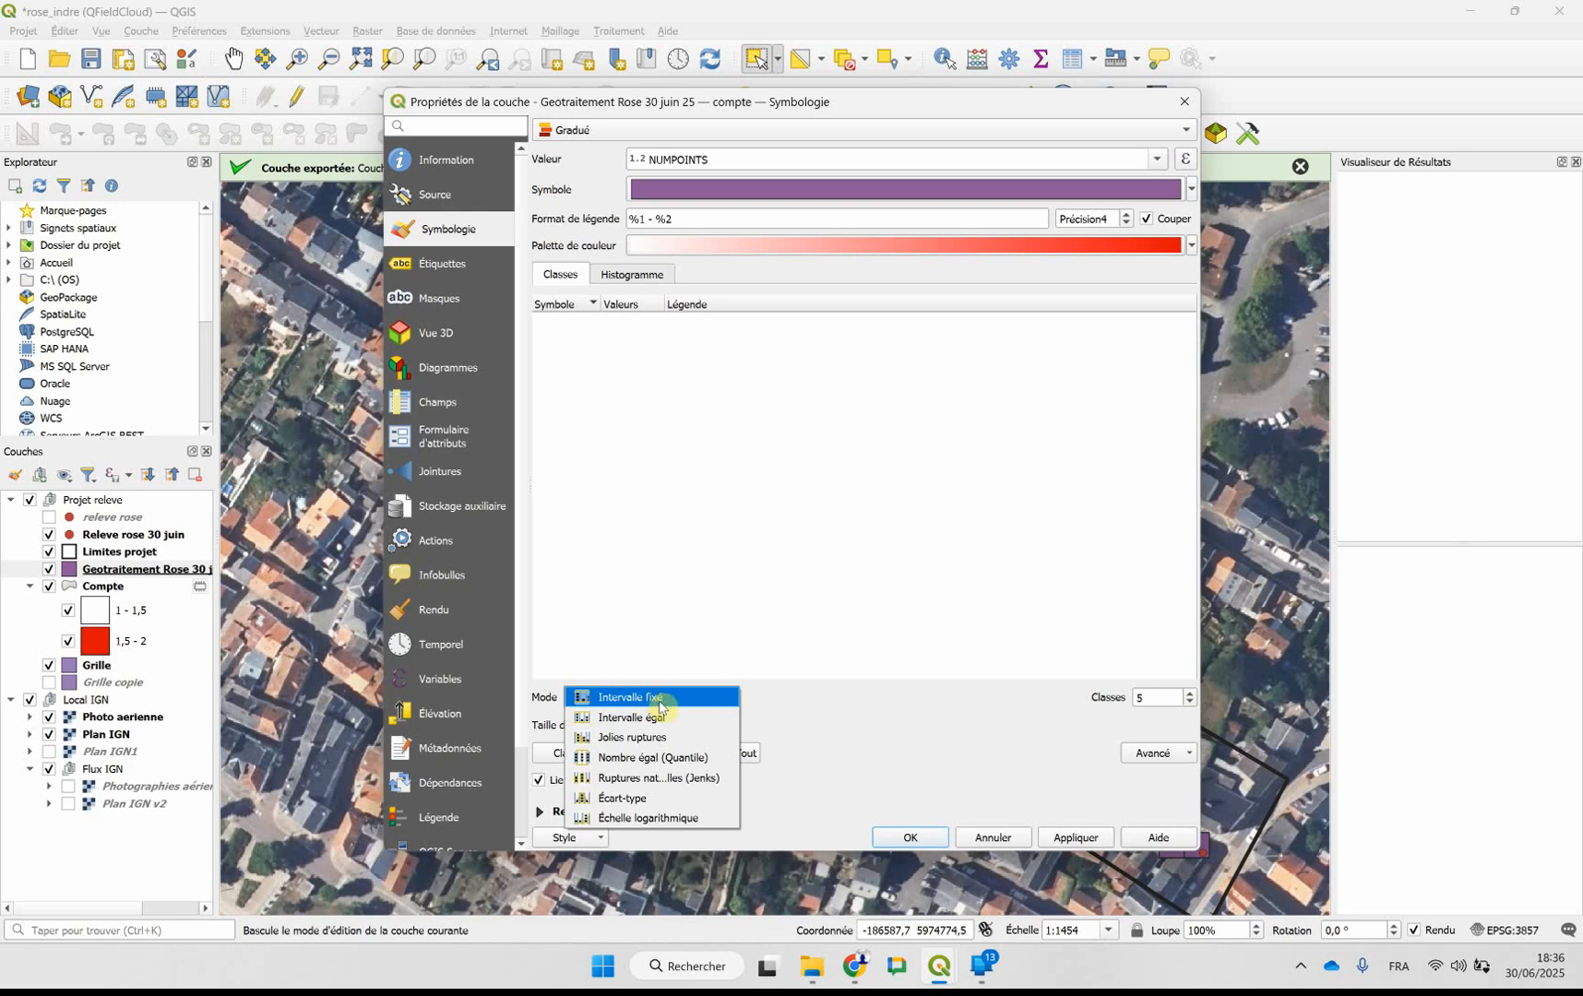
{"action": "left_click", "coordinate": [685, 698]}
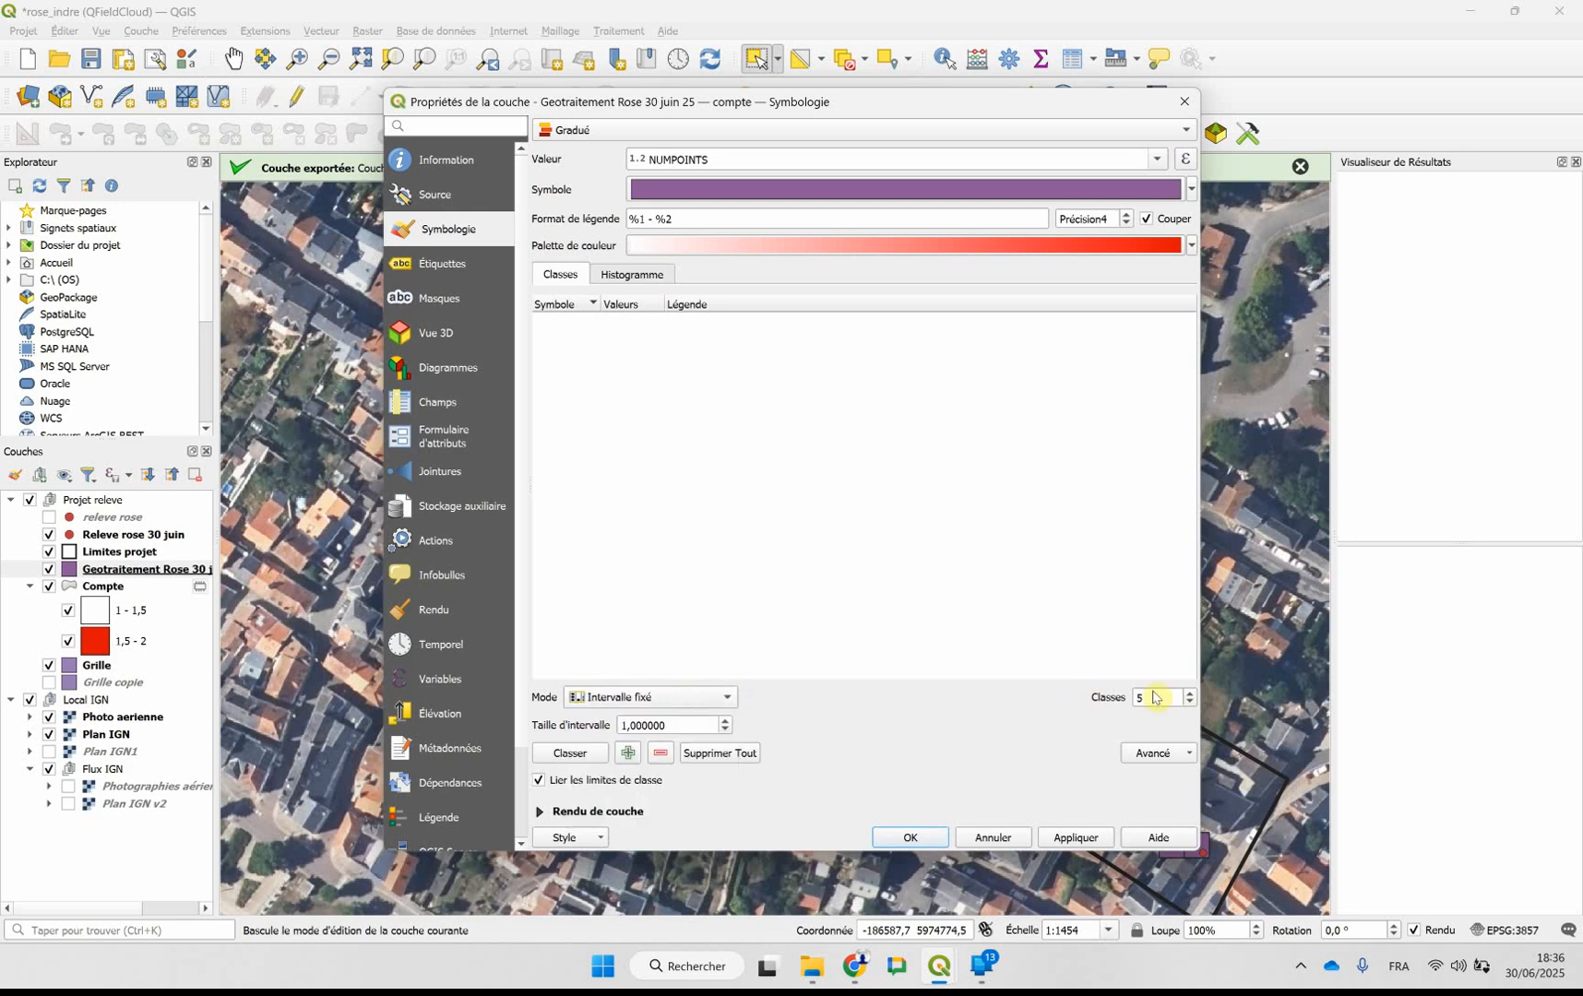
{"action": "left_click", "coordinate": [1190, 704]}
{"action": "left_click", "coordinate": [1190, 705]}
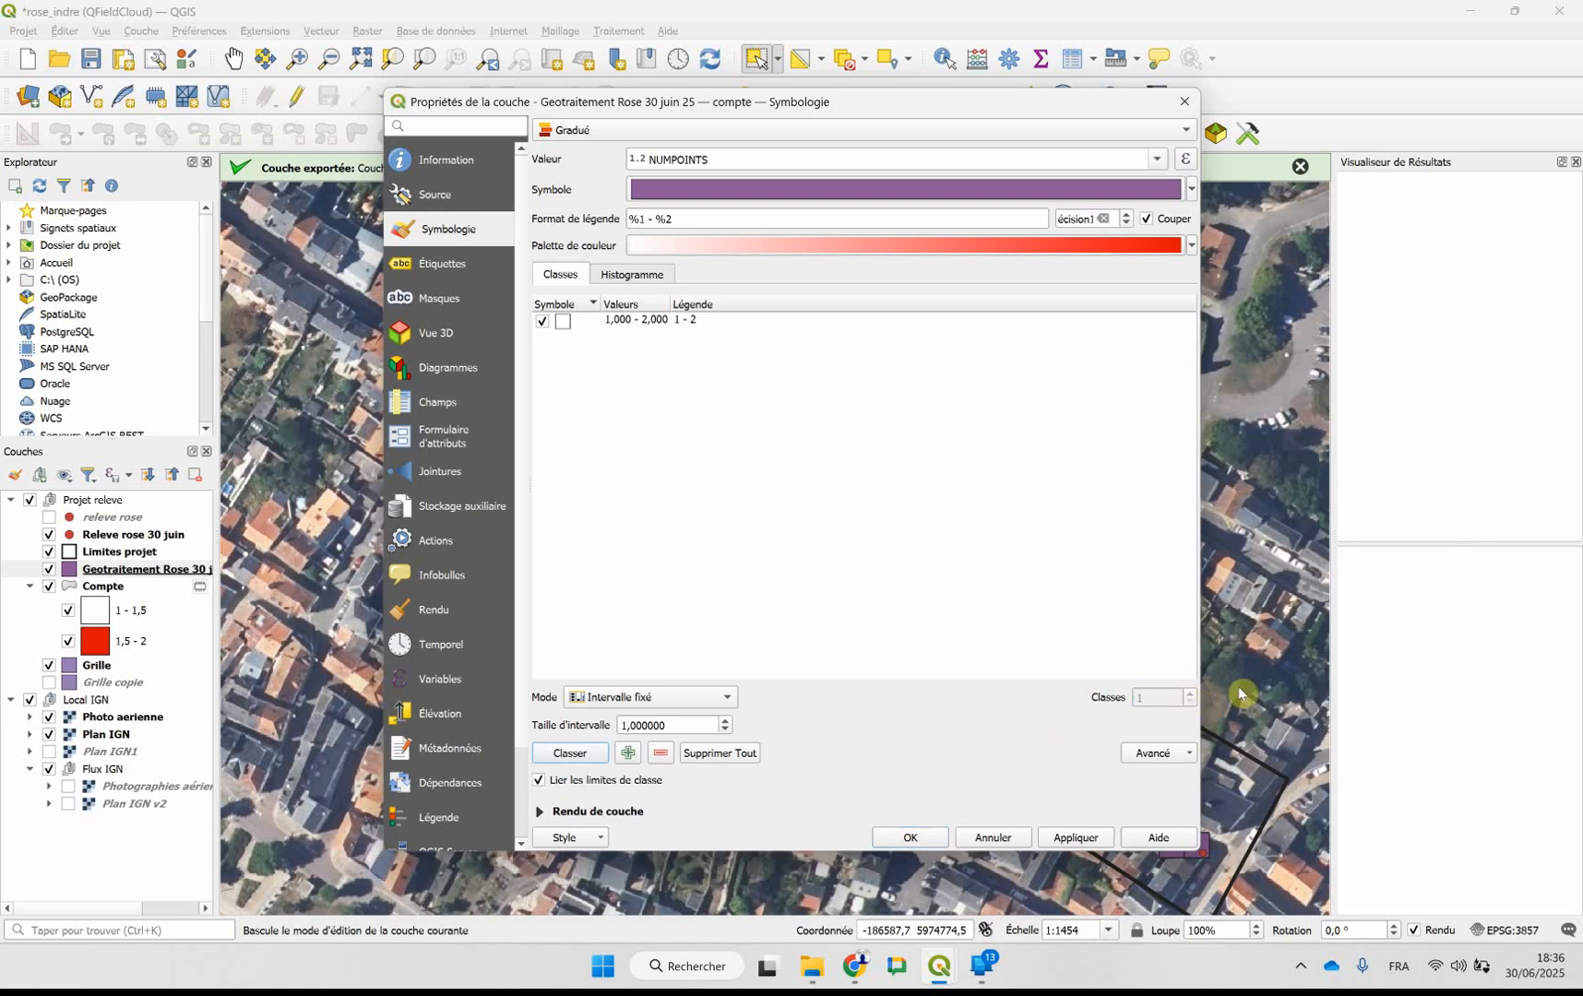
- Classify the layer in Intervalle égal mode with 2 classes and apply the graduated style
{"action": "left_click", "coordinate": [662, 701]}
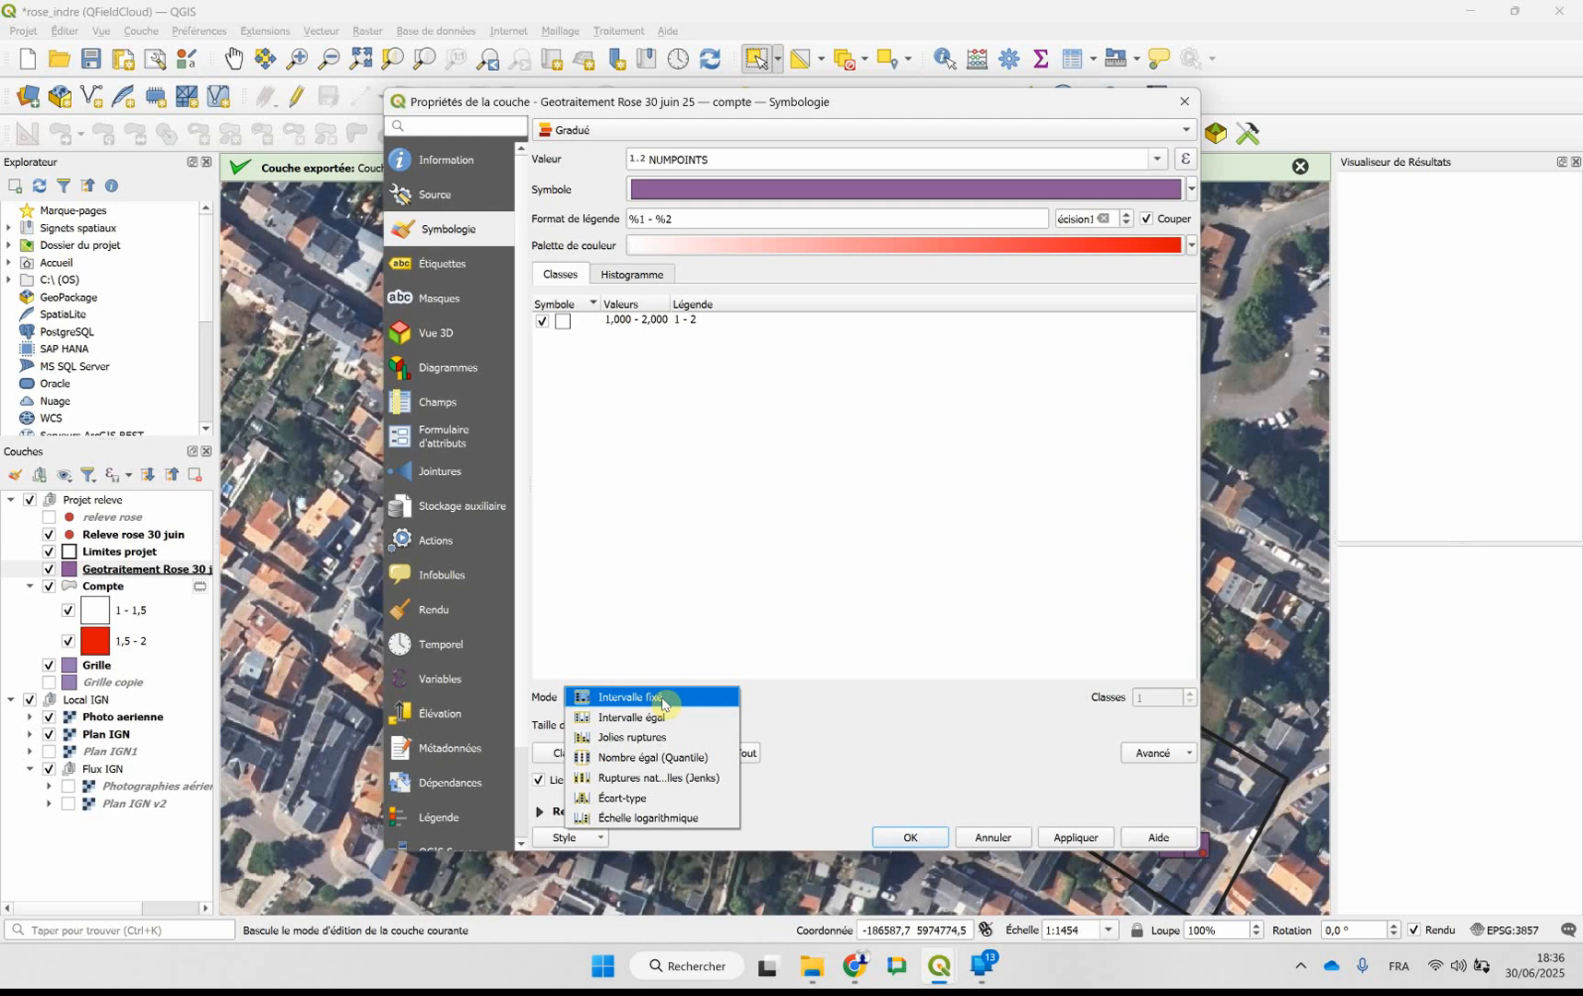
{"action": "left_click", "coordinate": [629, 717]}
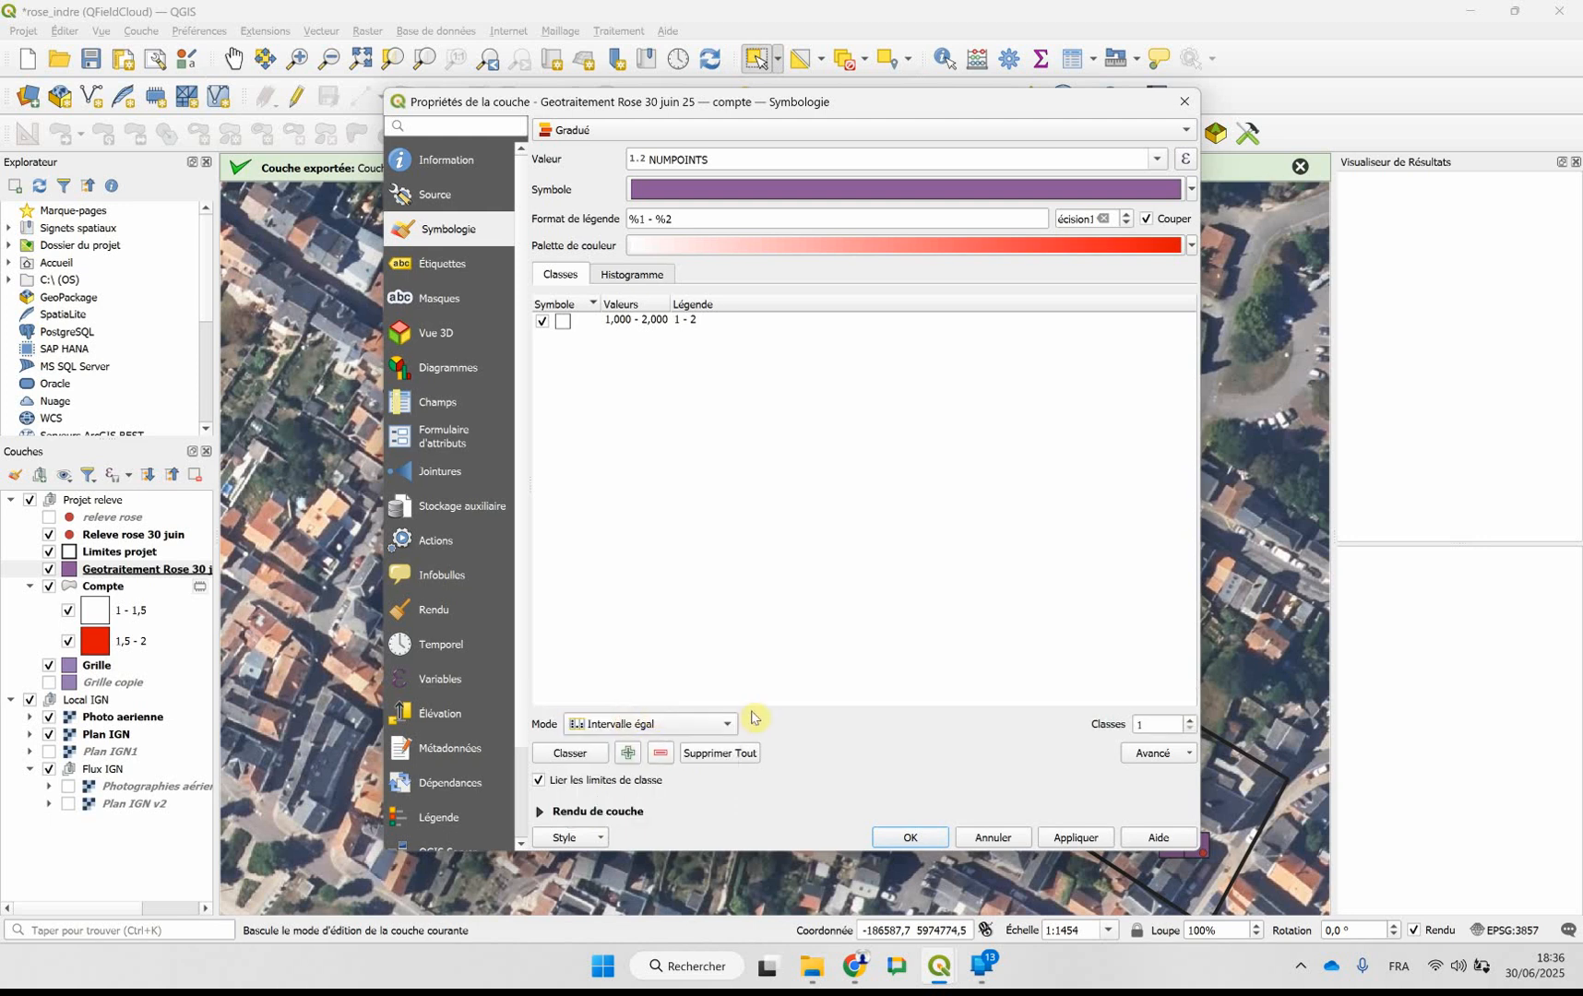
{"action": "left_click", "coordinate": [1189, 706]}
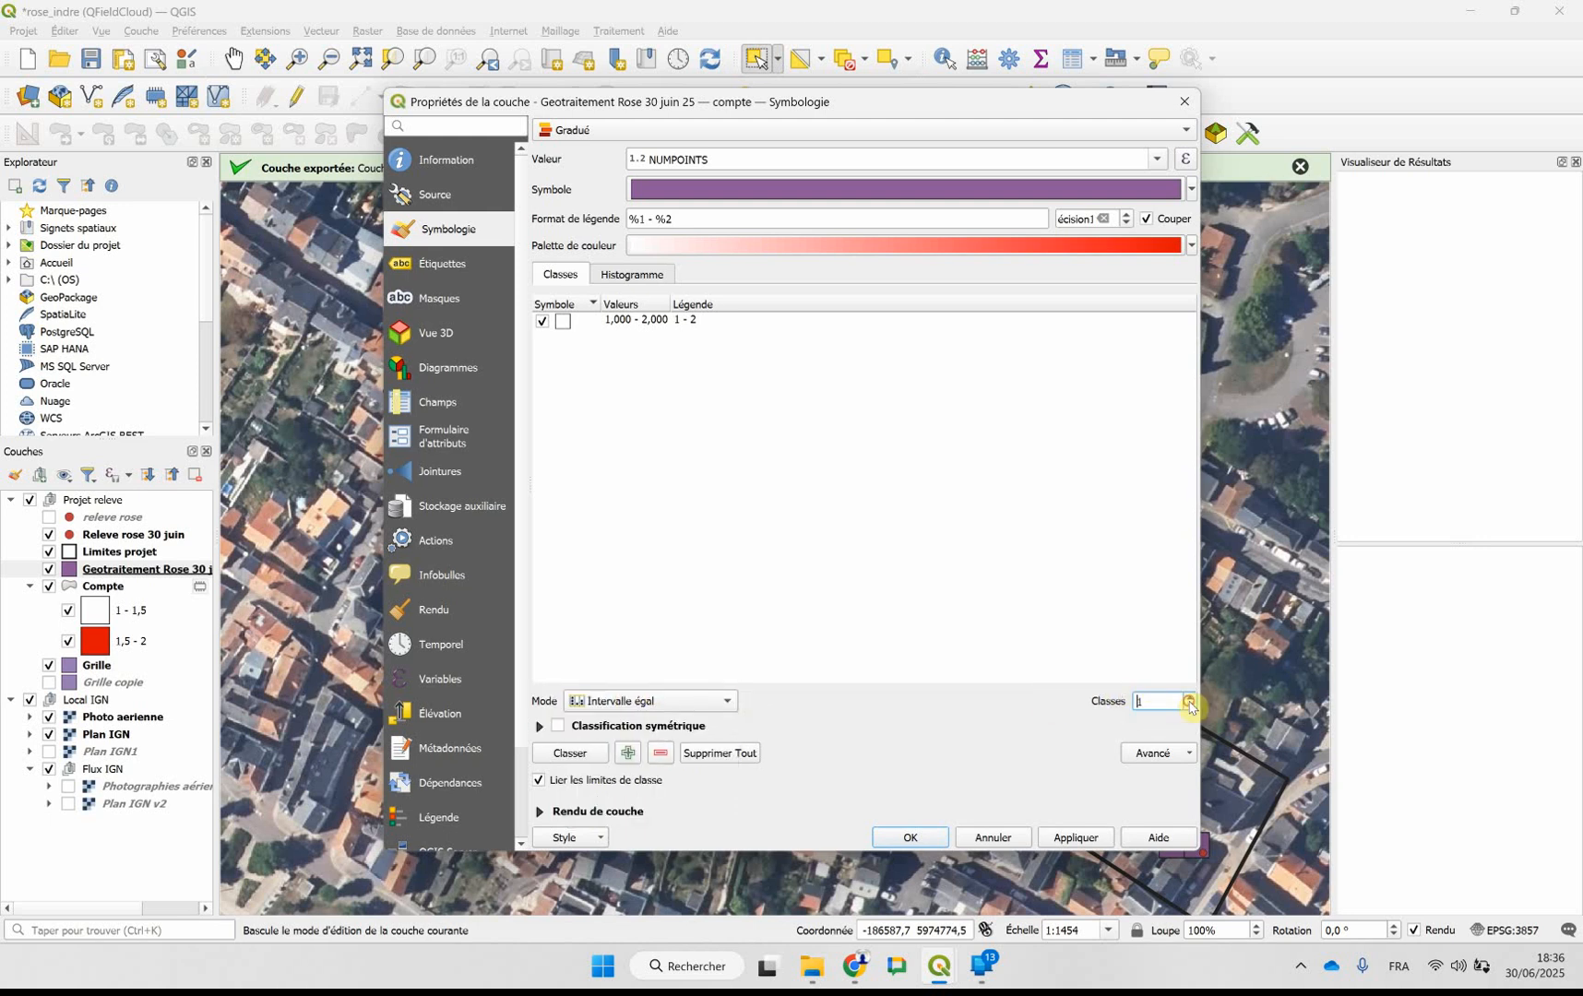
{"action": "left_click", "coordinate": [1189, 698]}
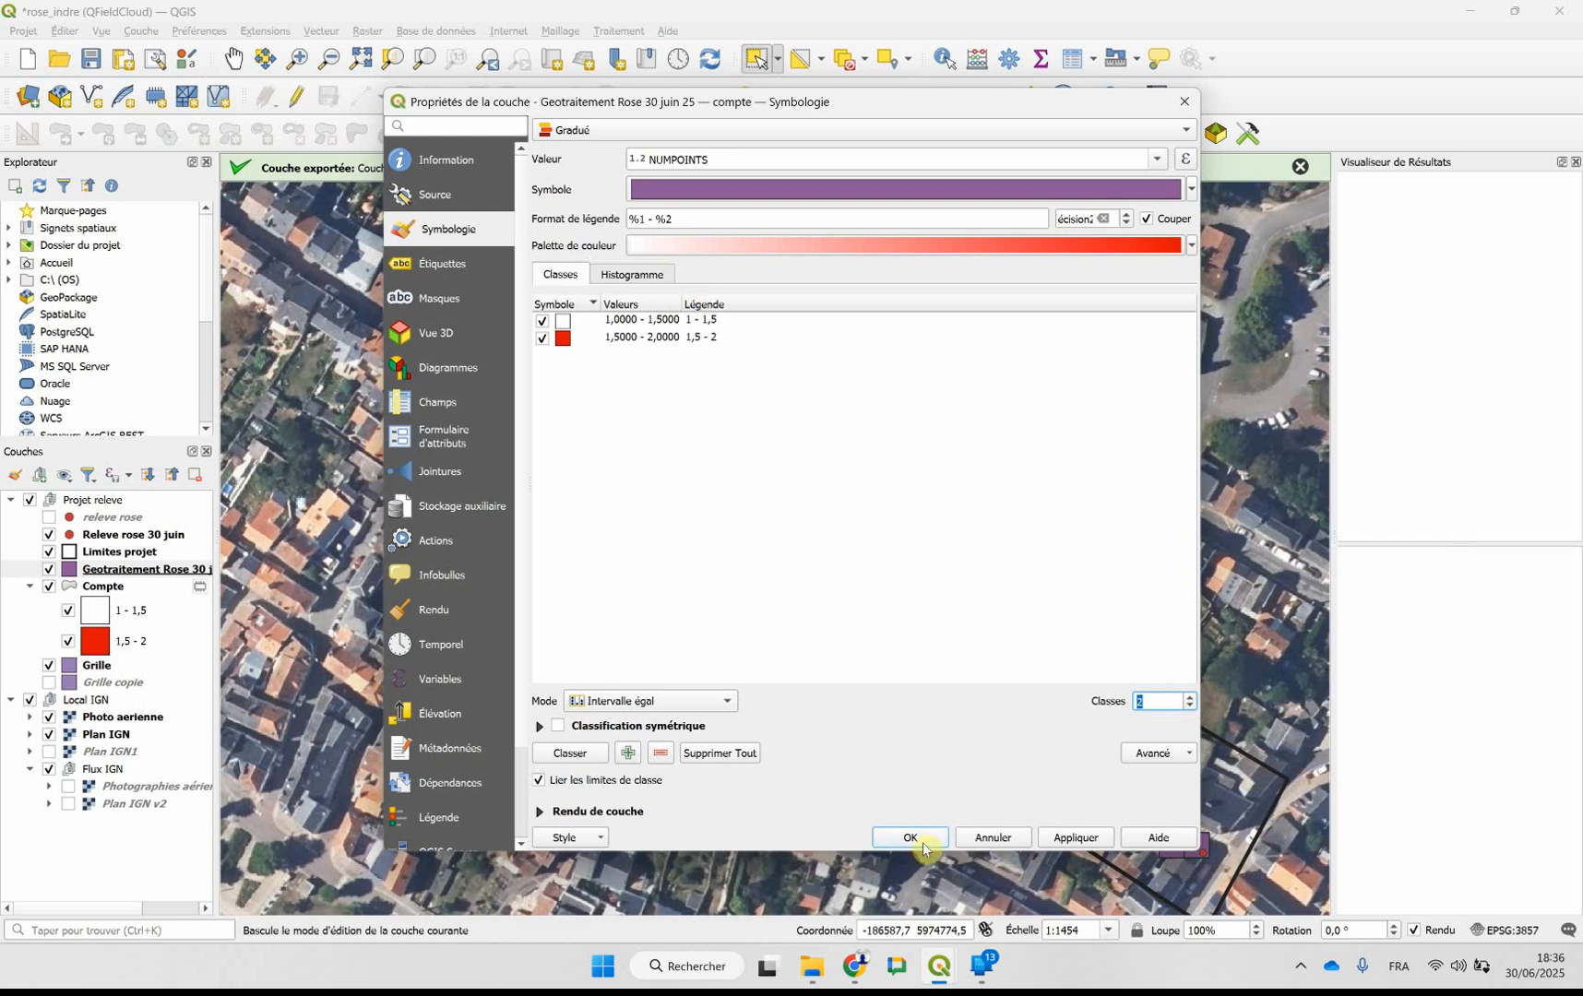
{"action": "left_click", "coordinate": [1075, 837]}
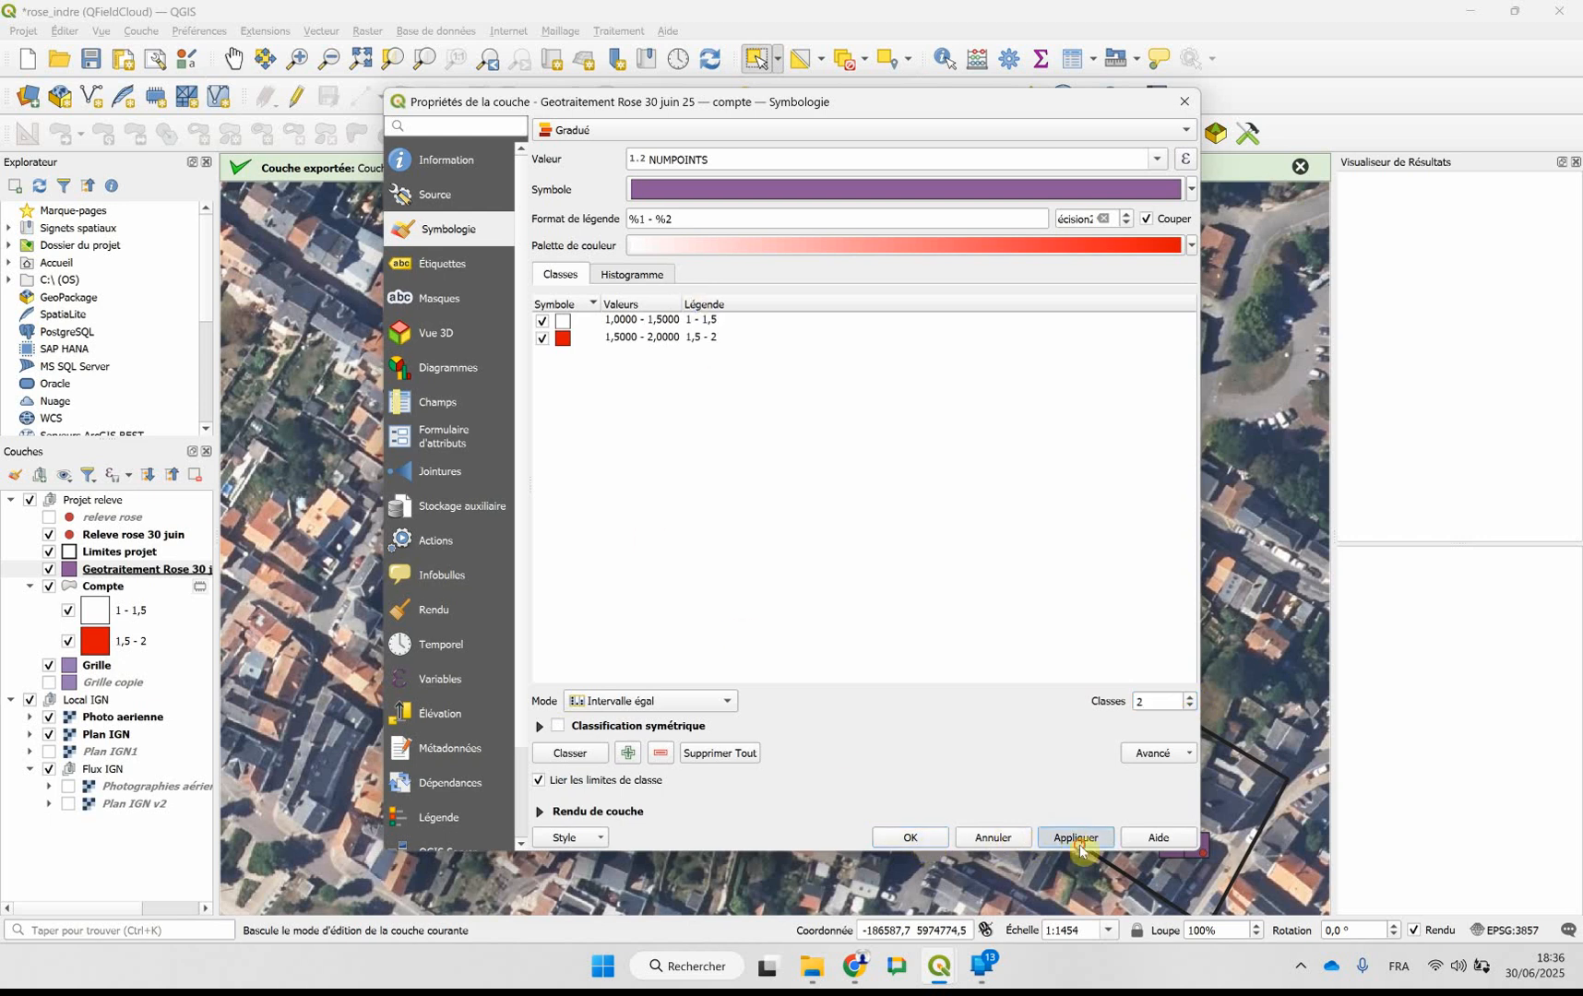
{"action": "left_click", "coordinate": [910, 837]}
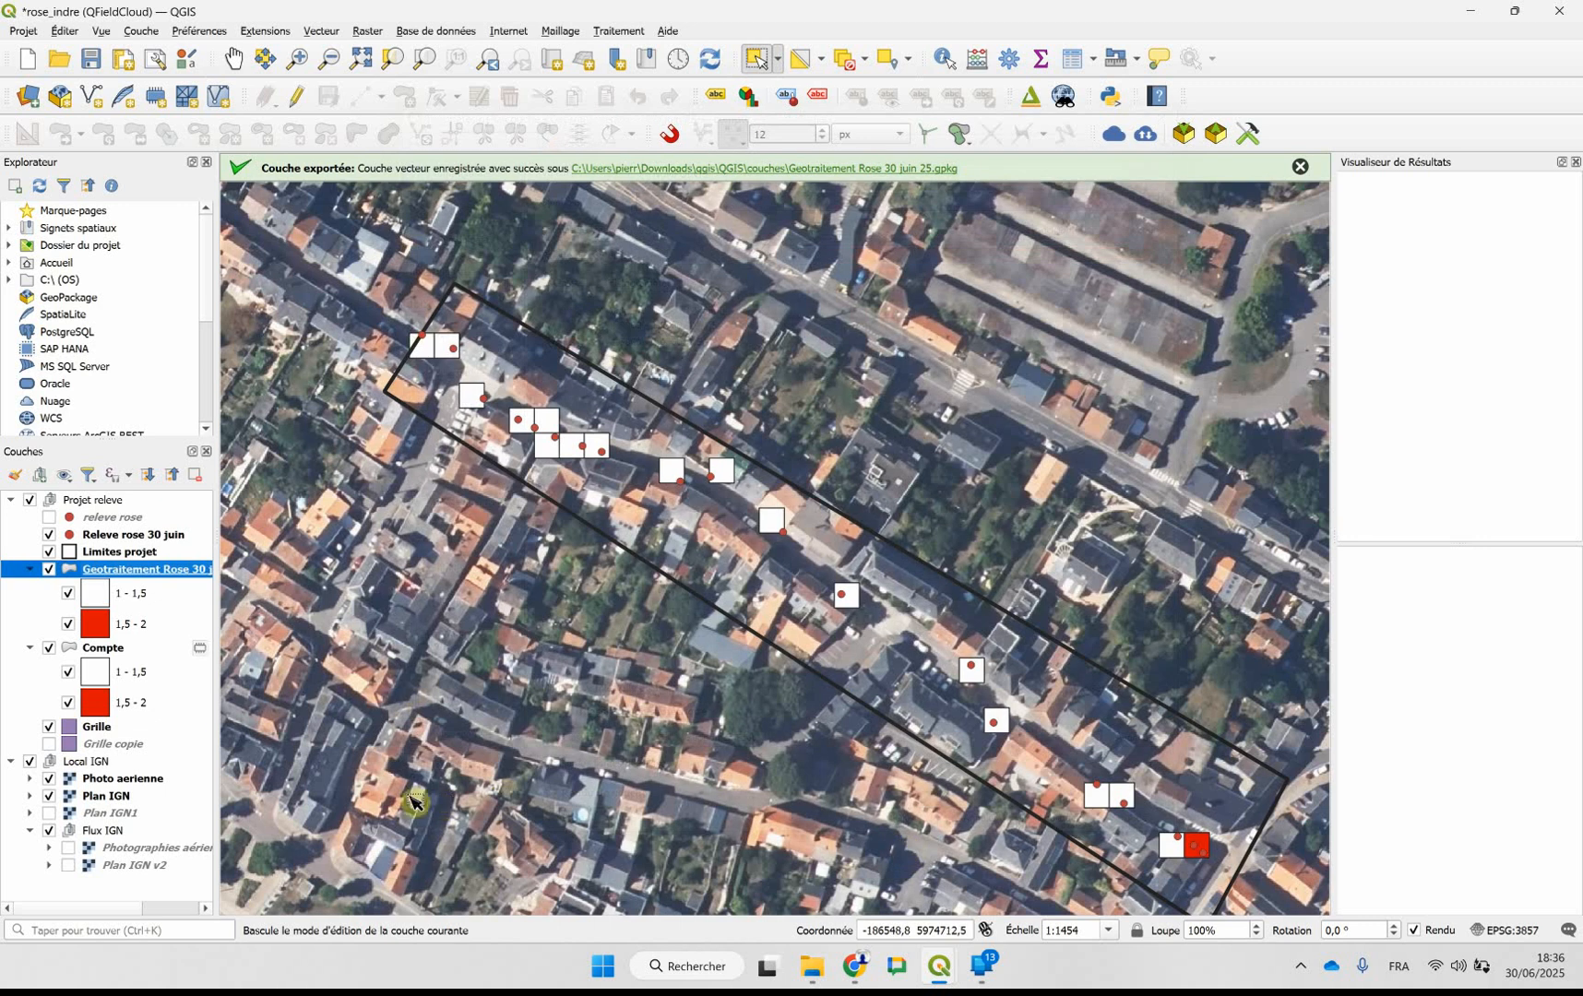
- Remove the temporary Compte layer from the project and save the project
{"action": "left_click", "coordinate": [143, 651]}
{"action": "right_click", "coordinate": [145, 652]}
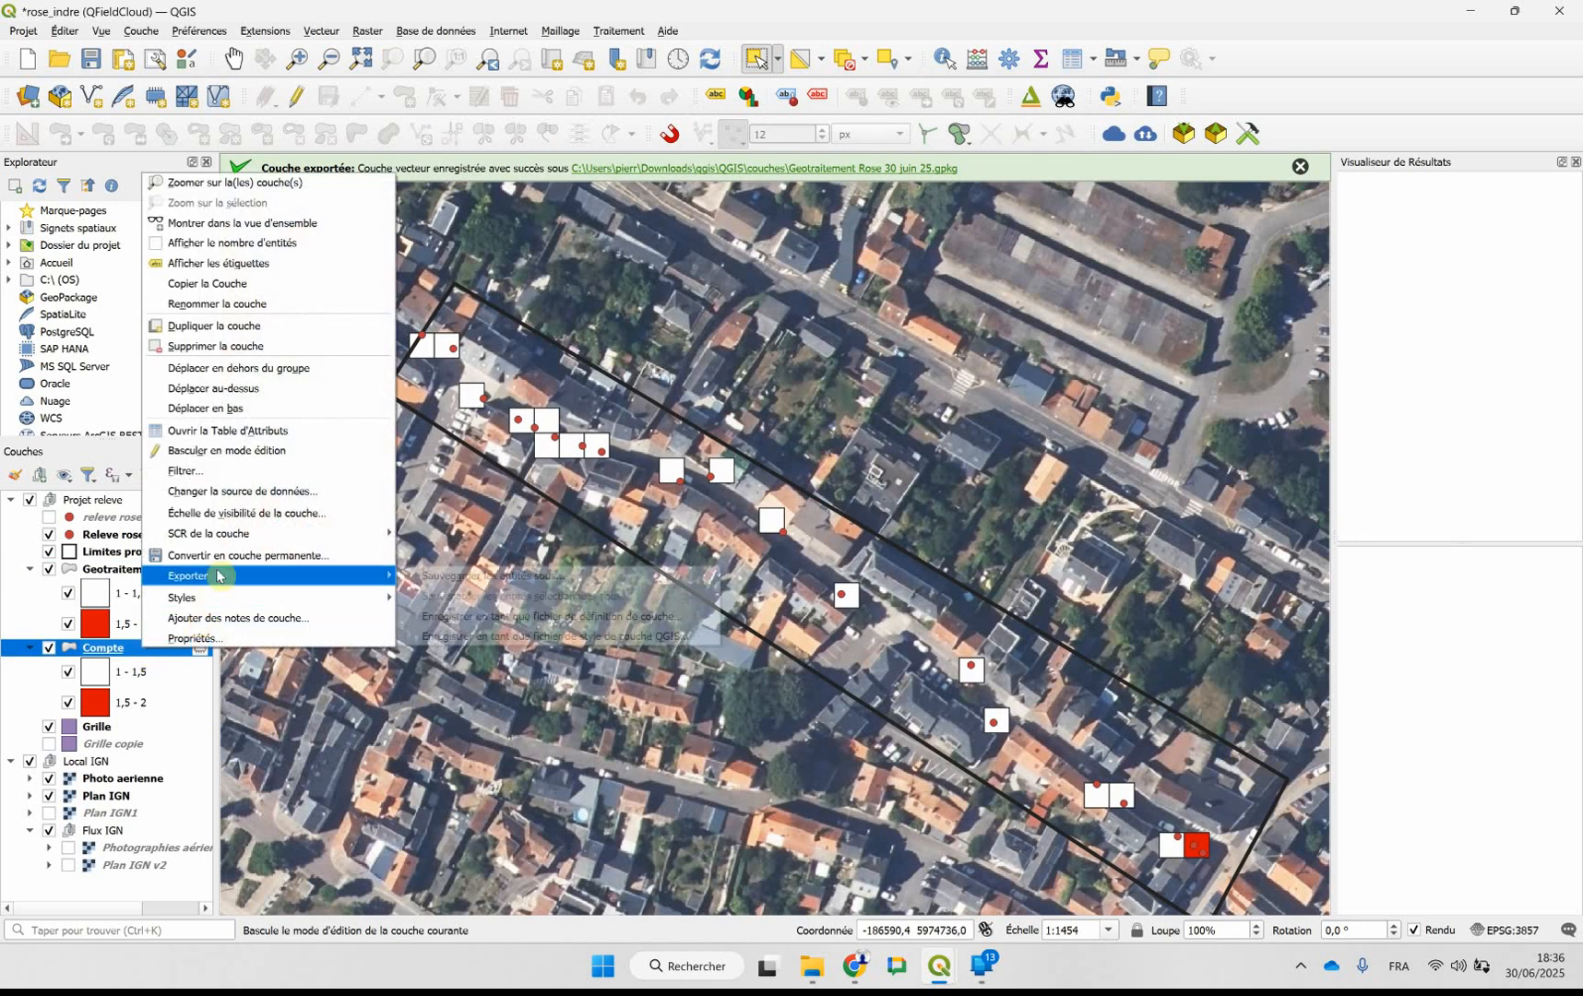
{"action": "left_click", "coordinate": [243, 347]}
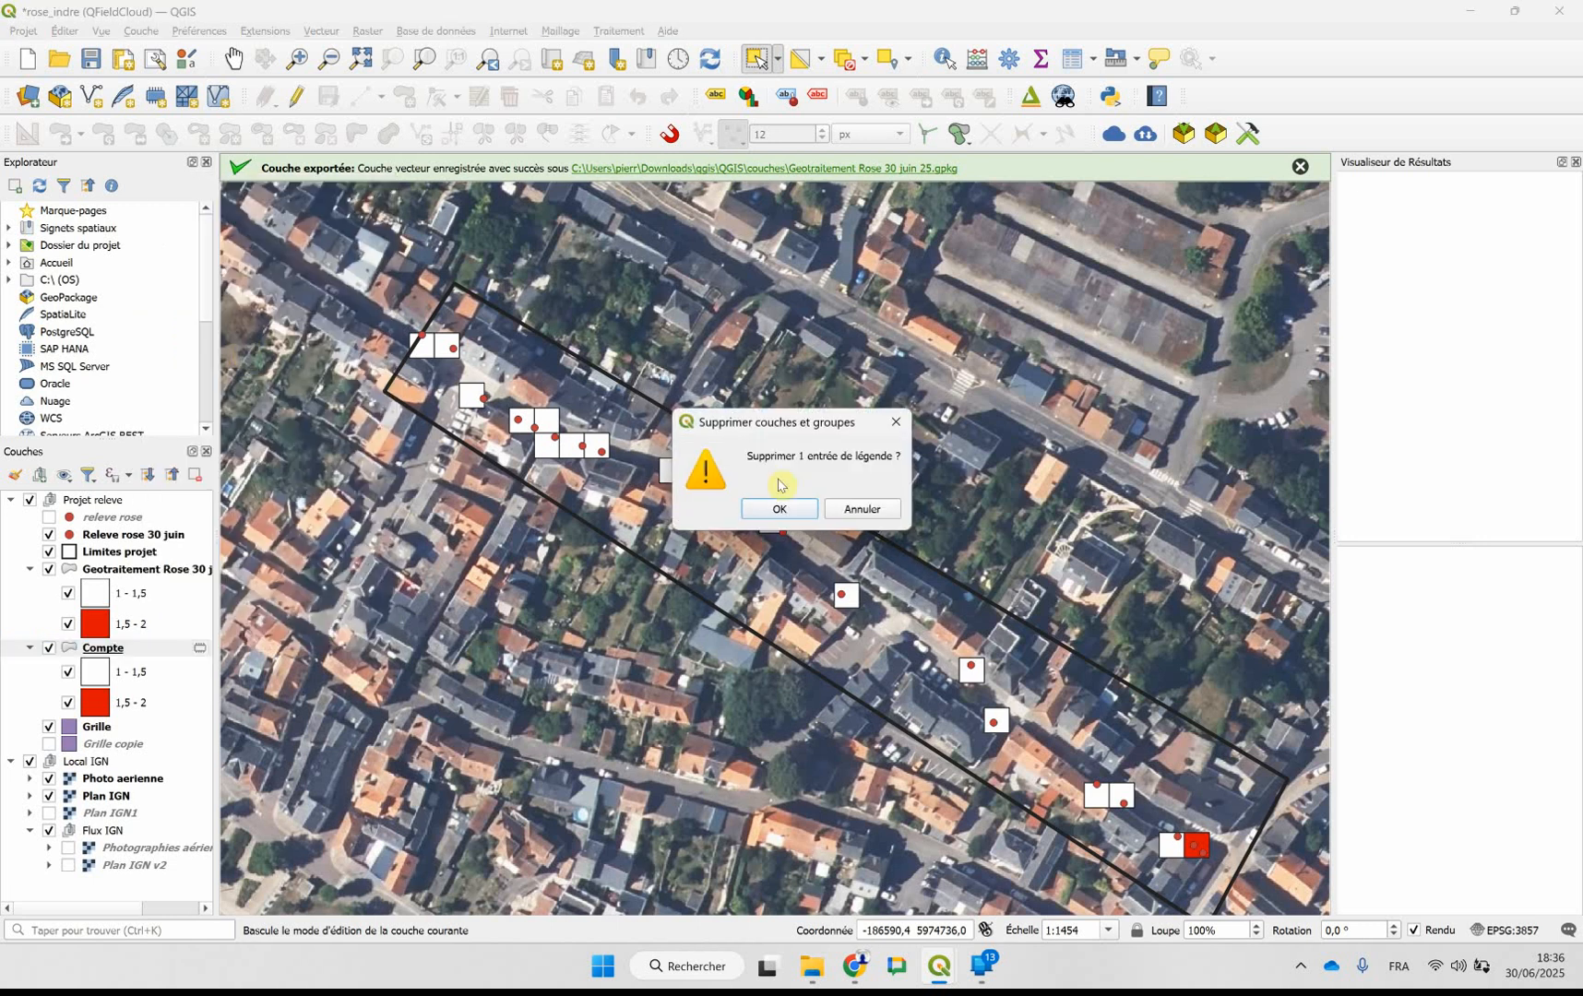
{"action": "left_click", "coordinate": [794, 510]}
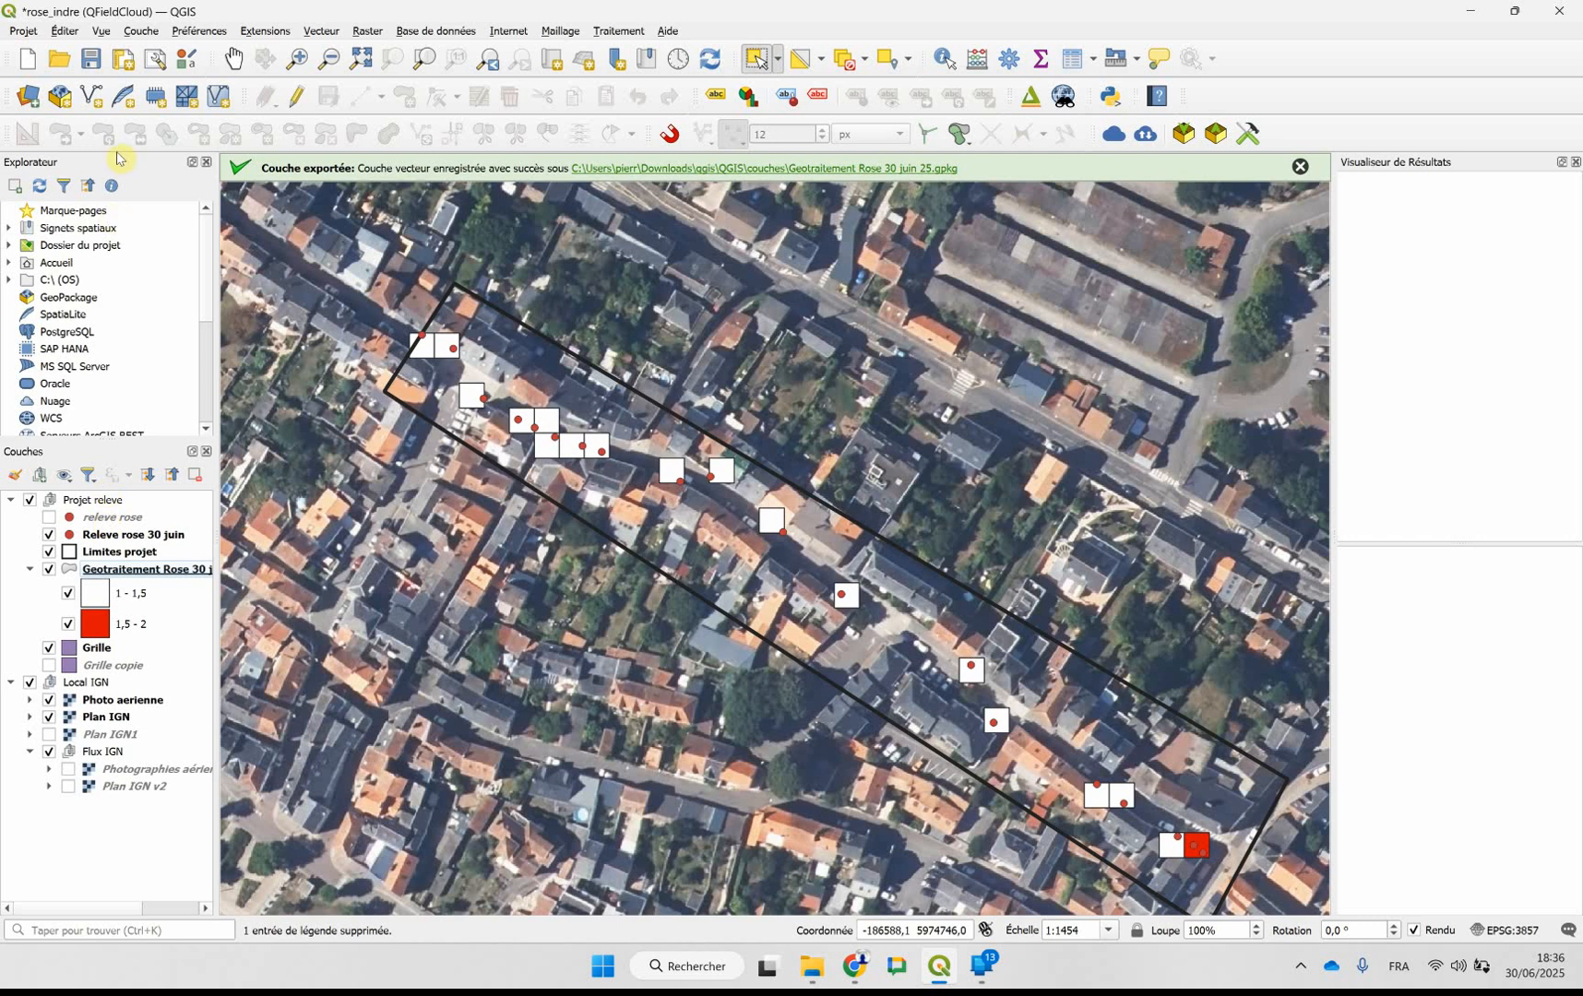
{"action": "left_click", "coordinate": [93, 61]}
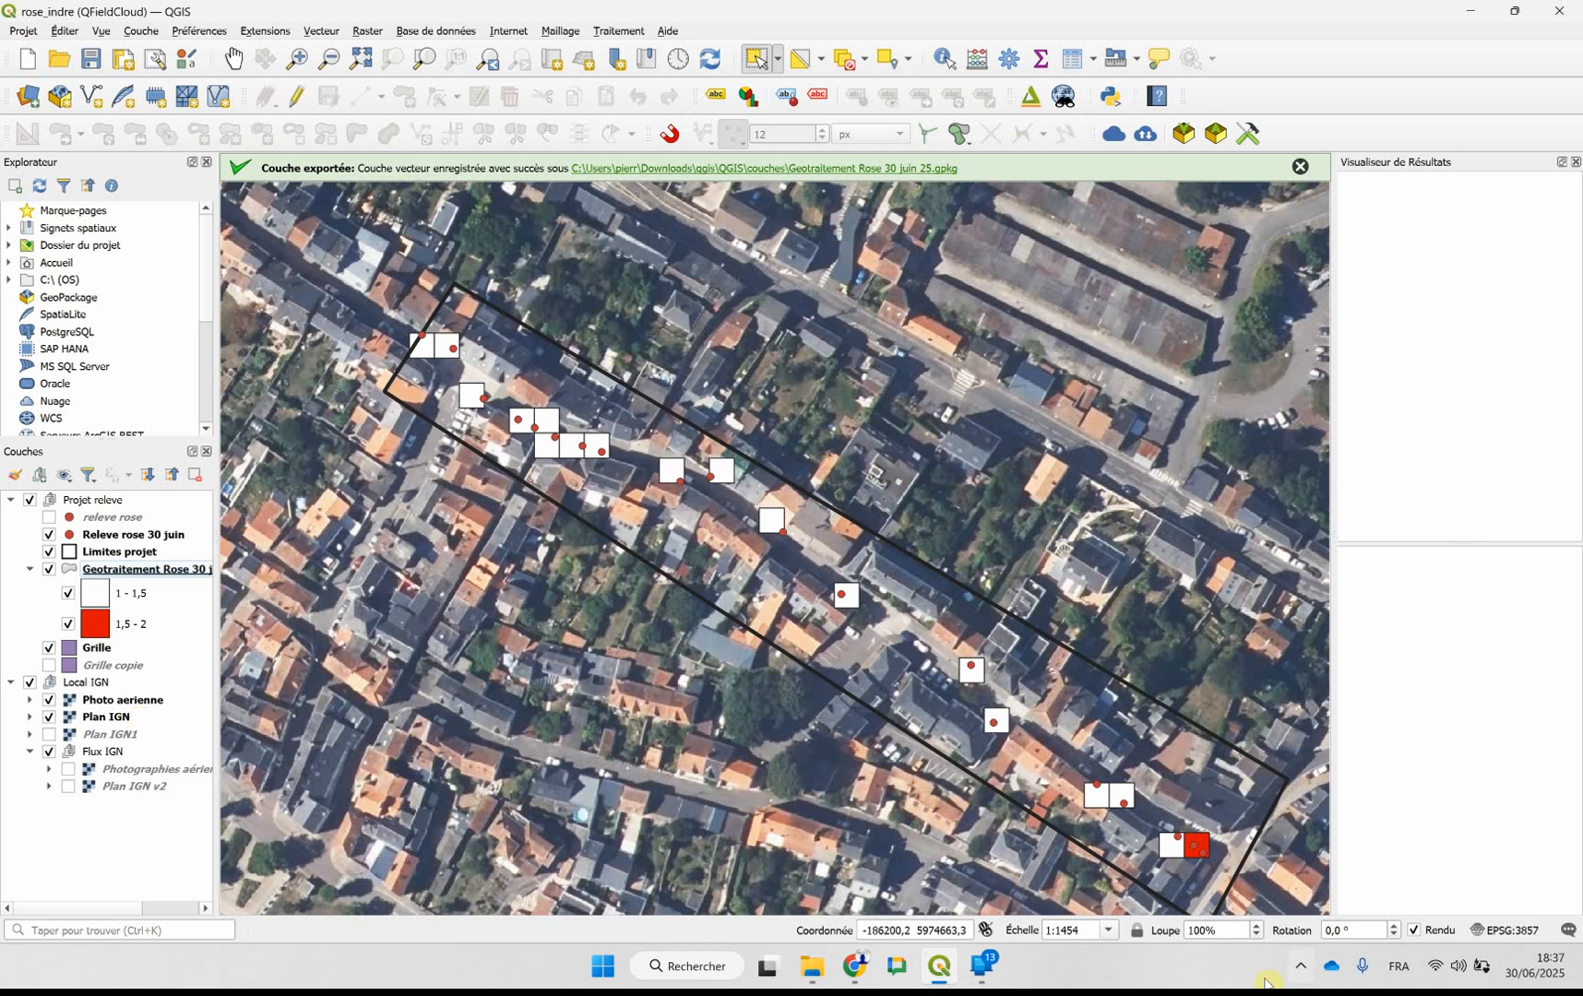
{"action": "left_click", "coordinate": [1300, 966]}
{"action": "right_click", "coordinate": [1302, 875]}
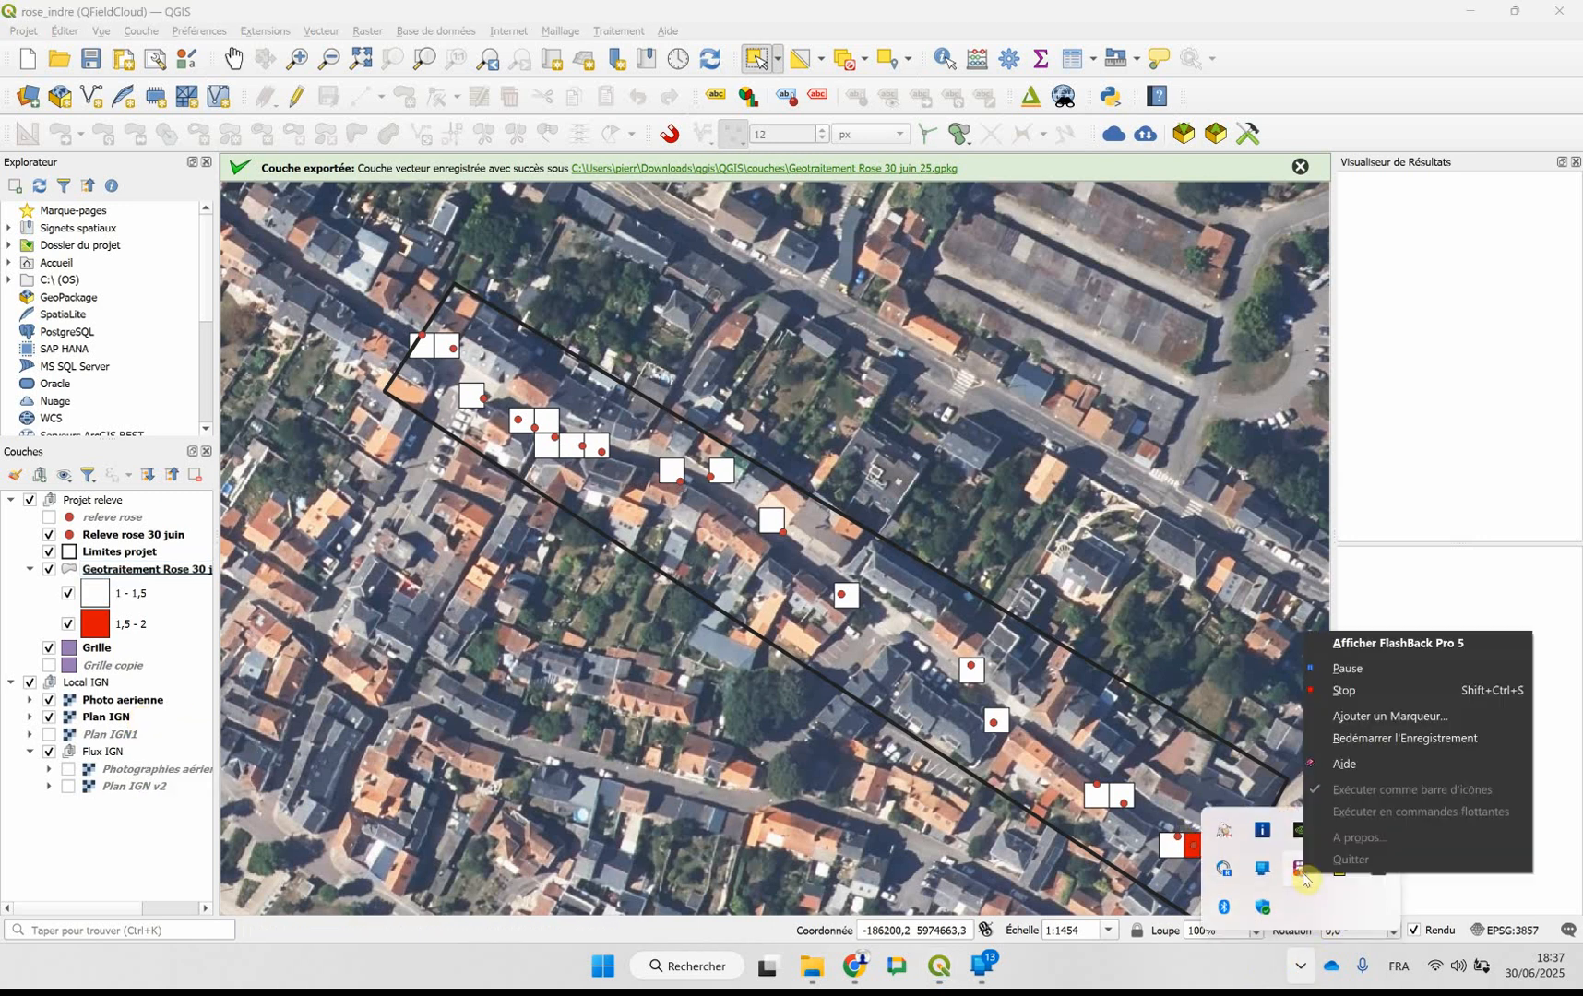